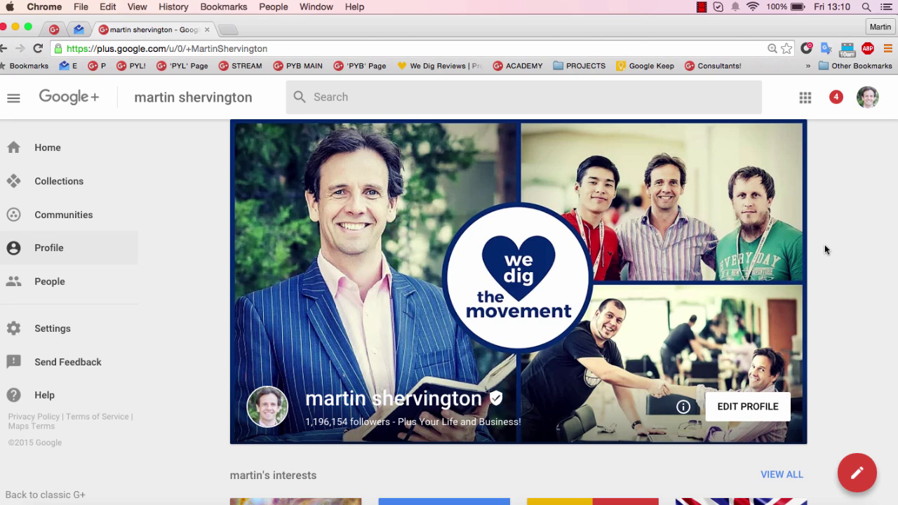
# - Open the Home stream and toggle the side navigation menu
pyautogui.click(52, 155)
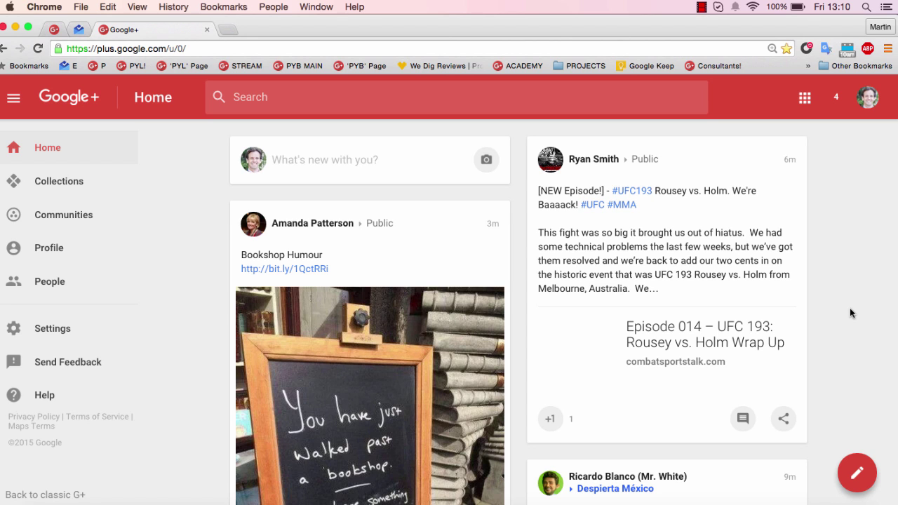
pyautogui.click(13, 99)
pyautogui.click(13, 99)
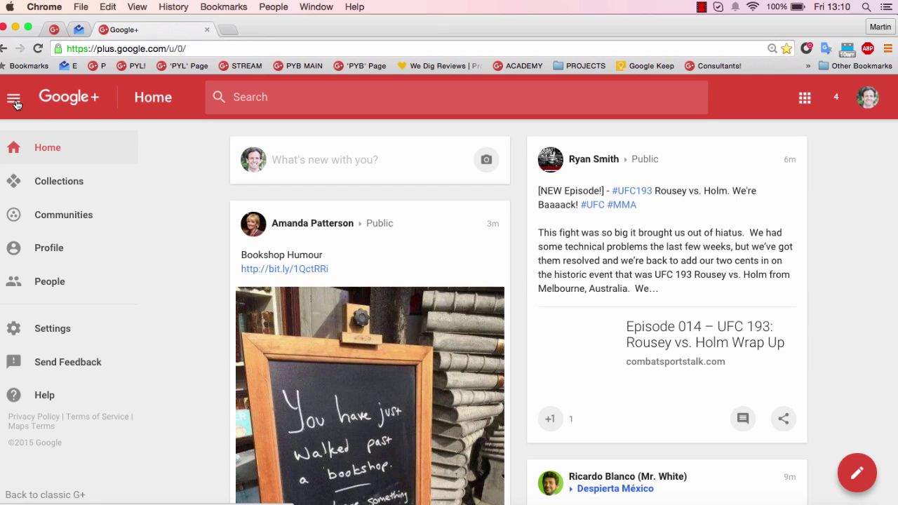
# - View the Google notifications and close them, and open a blank new post and cancel it
pyautogui.click(836, 97)
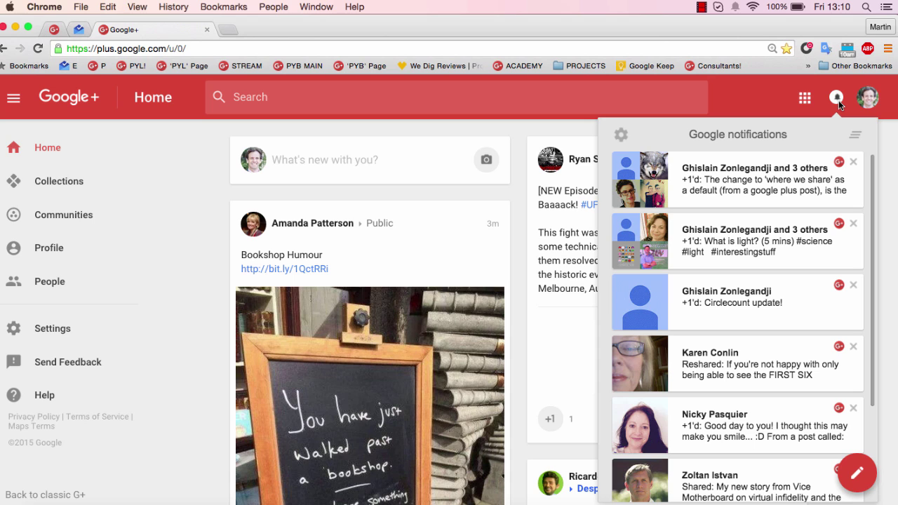
pyautogui.click(838, 101)
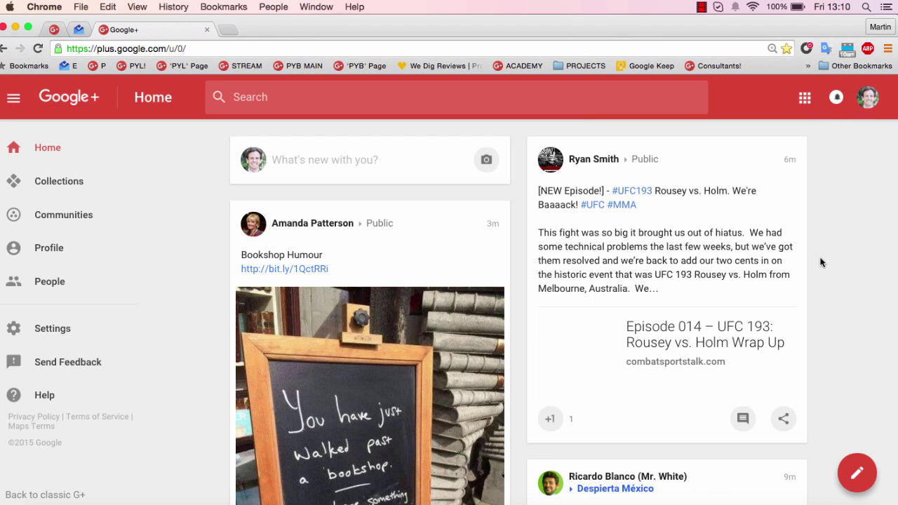
pyautogui.click(857, 477)
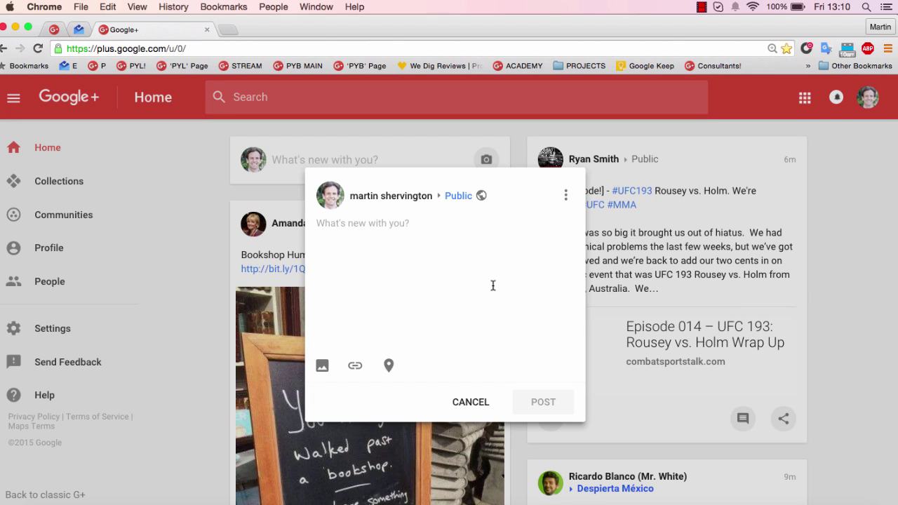
pyautogui.click(471, 402)
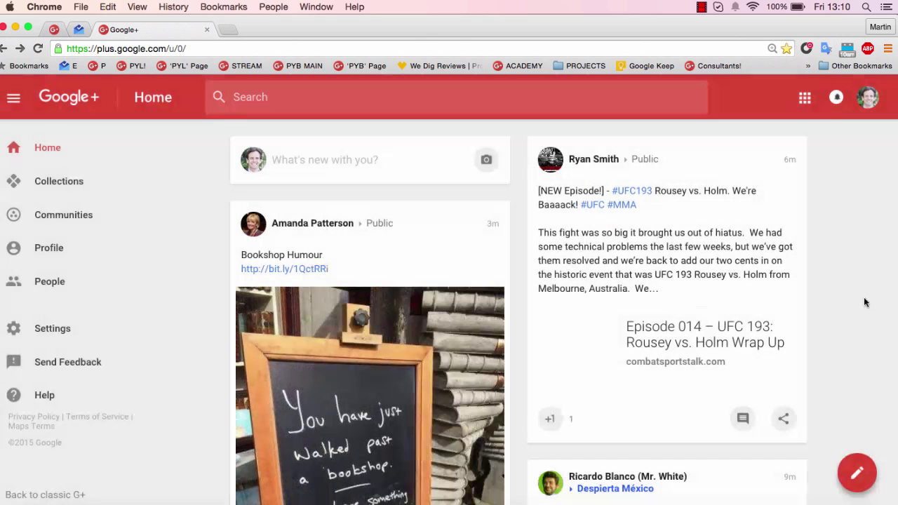
# - View the list of Google apps, and visit the Explore search page before returning to Home
pyautogui.click(804, 98)
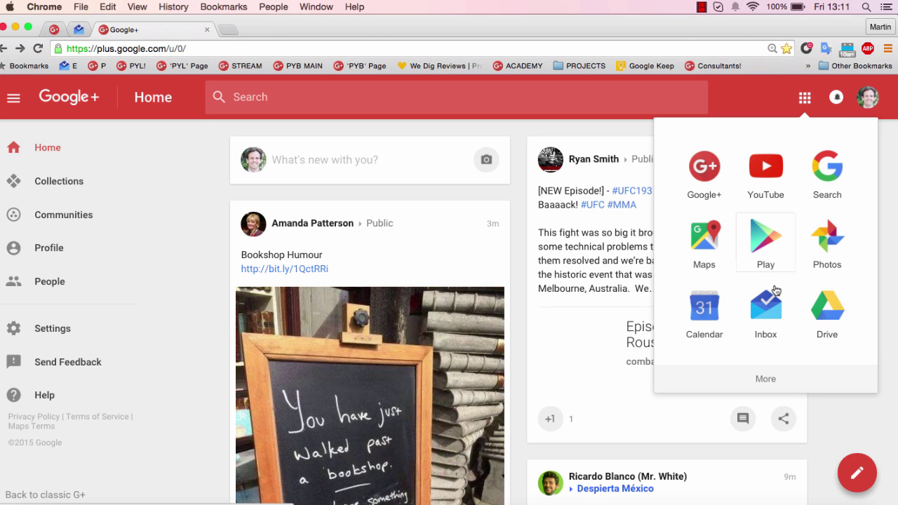
pyautogui.click(881, 330)
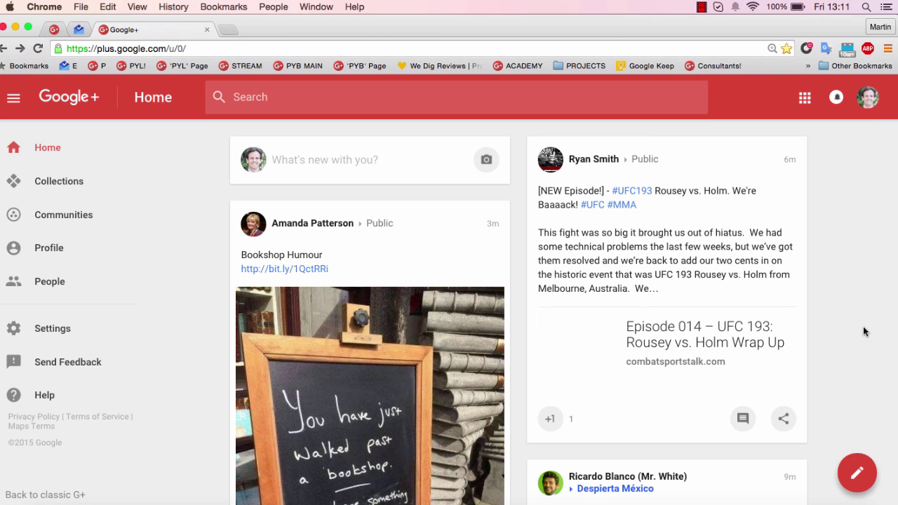
pyautogui.click(496, 96)
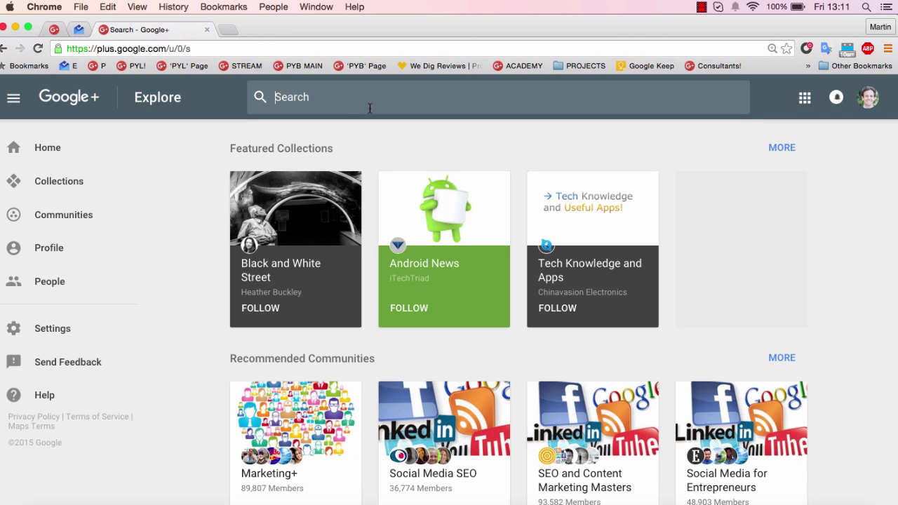
pyautogui.click(4, 48)
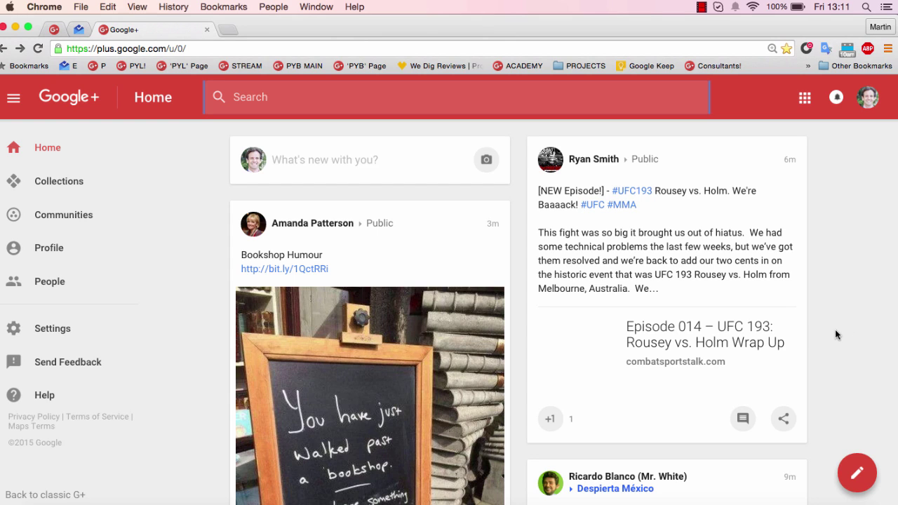
# - Start a new post and examine its photo picker and file upload dialog, closing both without attaching anything
pyautogui.click(395, 164)
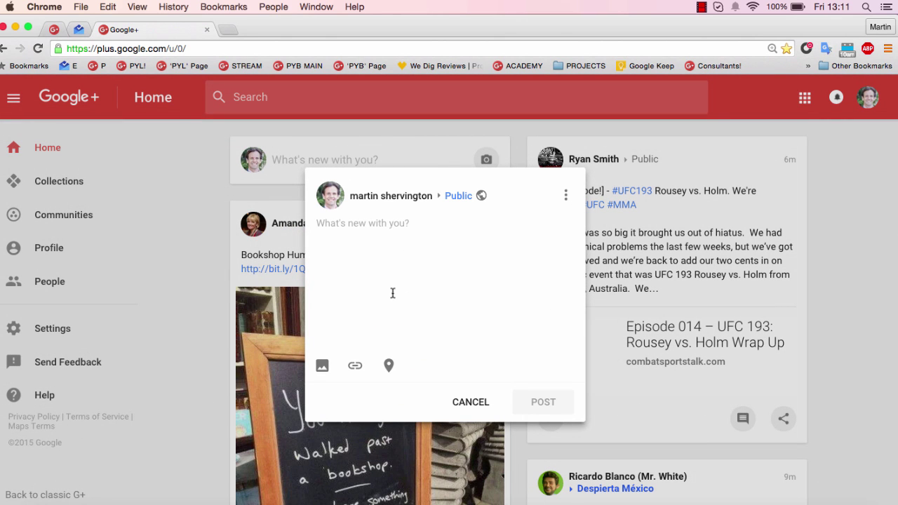
pyautogui.click(322, 368)
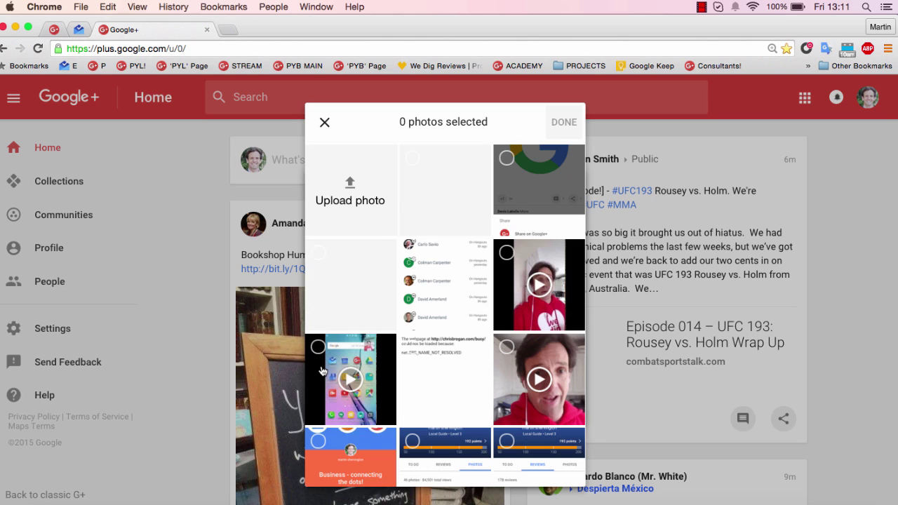
pyautogui.scroll(-10, 512, 287)
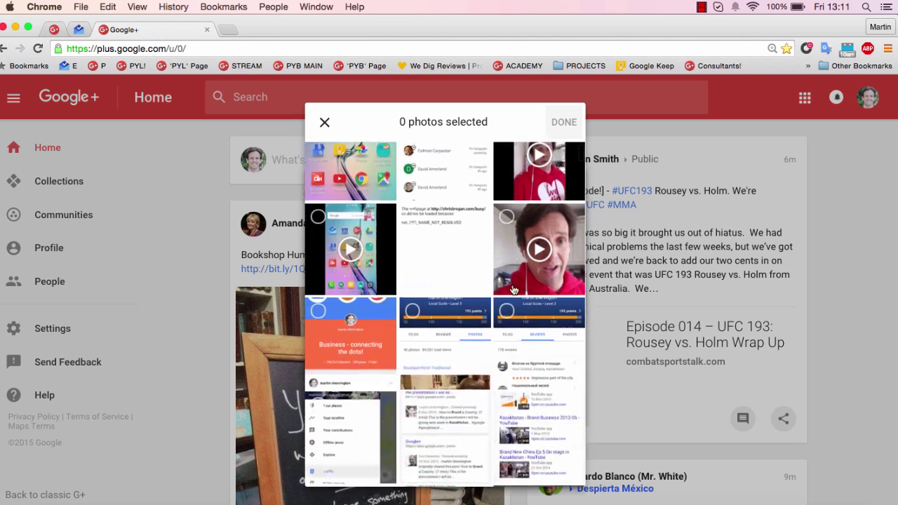
pyautogui.scroll(10, 512, 288)
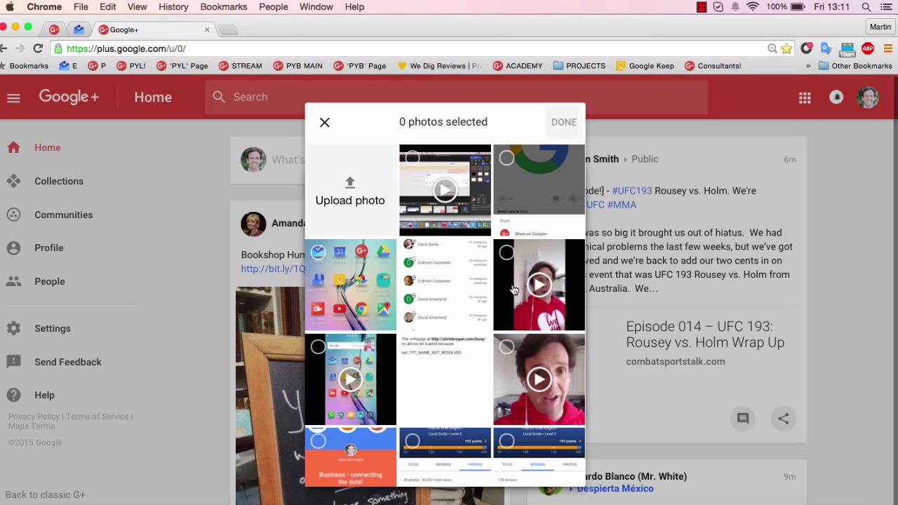
pyautogui.click(352, 199)
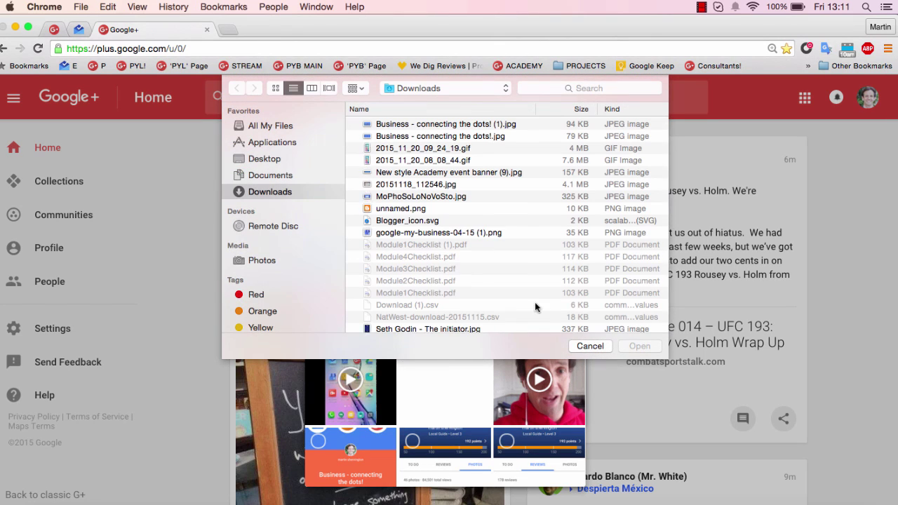
pyautogui.click(586, 345)
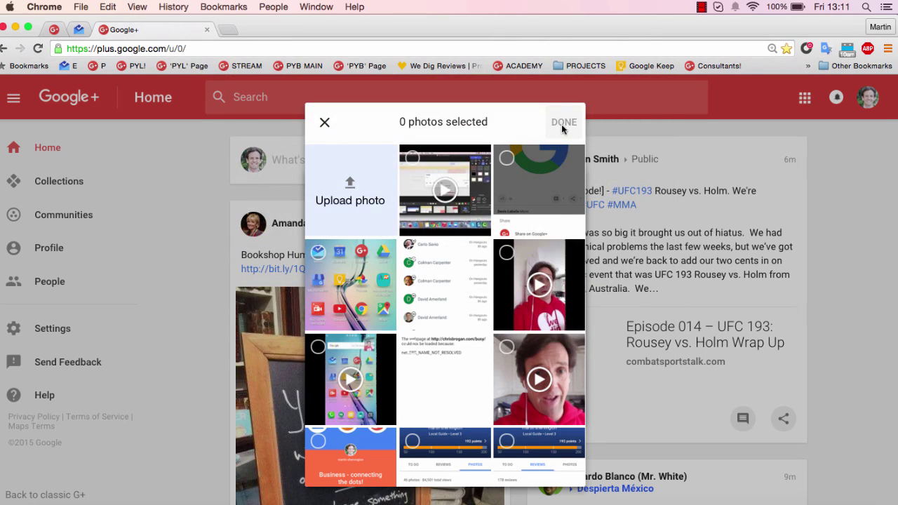
pyautogui.click(324, 123)
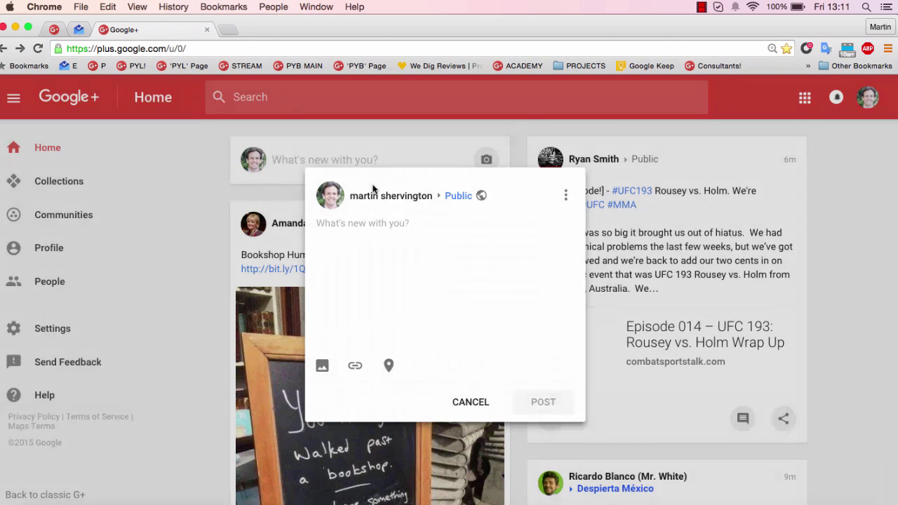
# - View the post's link, location, comment and reshare options, dismissing each one without changing anything
pyautogui.click(356, 367)
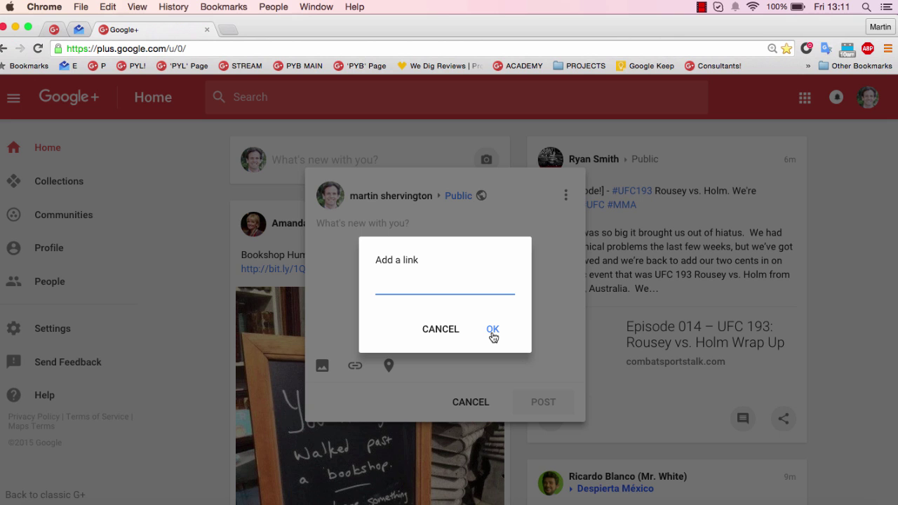
pyautogui.click(443, 335)
pyautogui.click(390, 366)
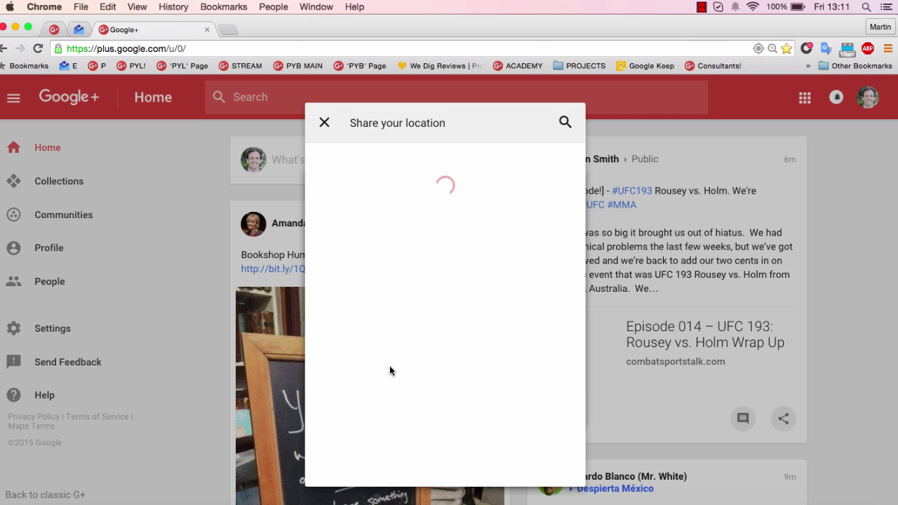
pyautogui.click(324, 123)
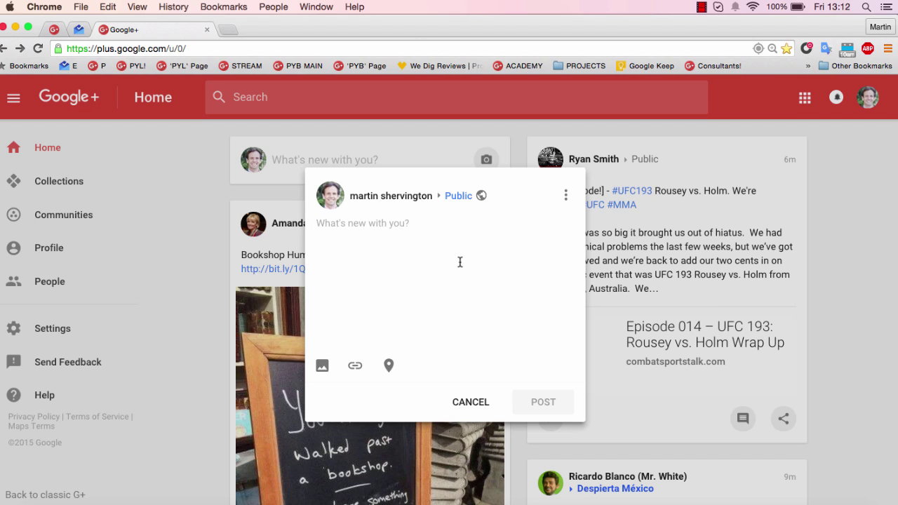
pyautogui.click(568, 194)
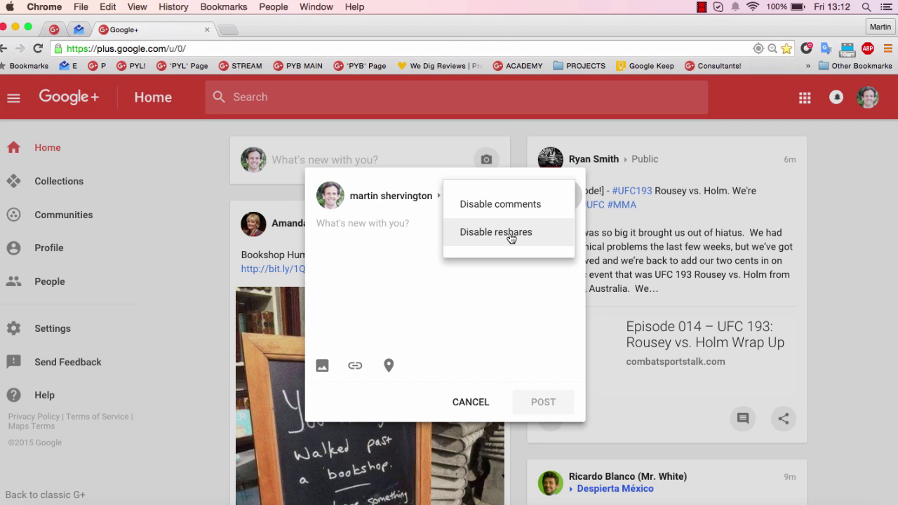
pyautogui.click(498, 280)
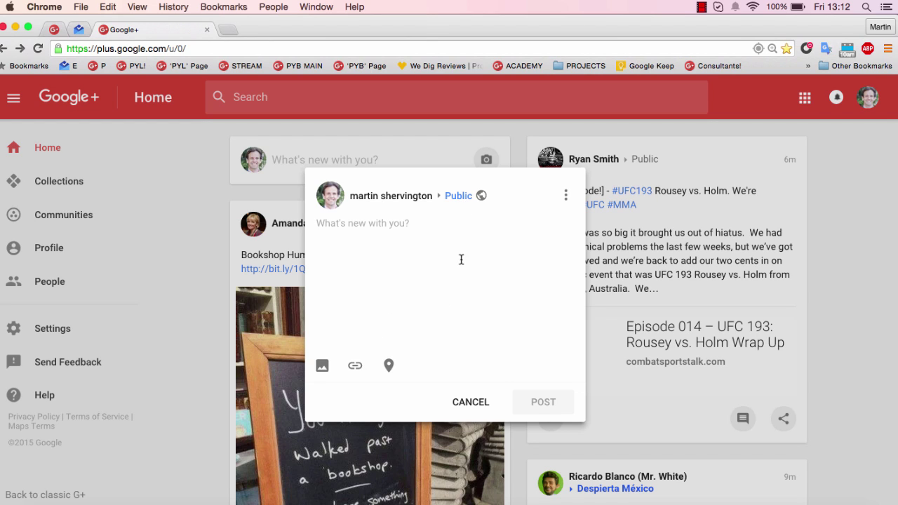
# - Open the post's audience choices and look through the full list of collections to share with
pyautogui.click(460, 197)
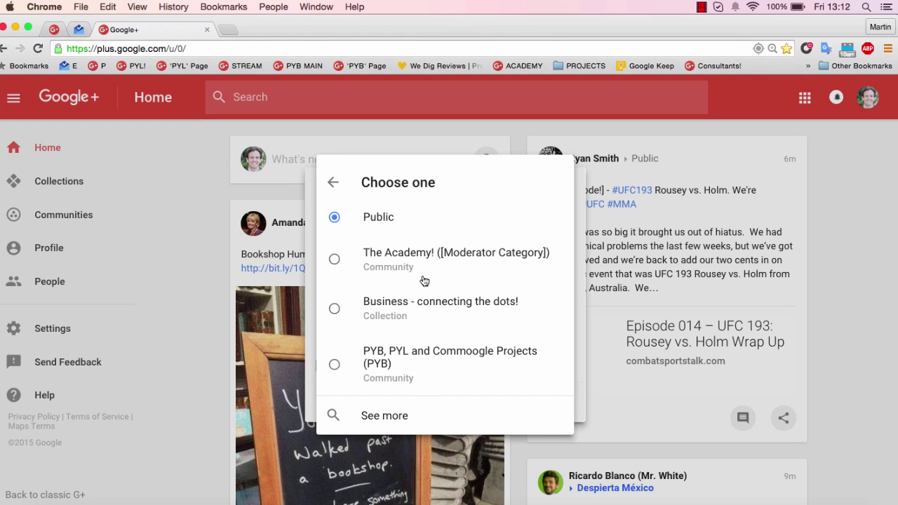
pyautogui.click(413, 415)
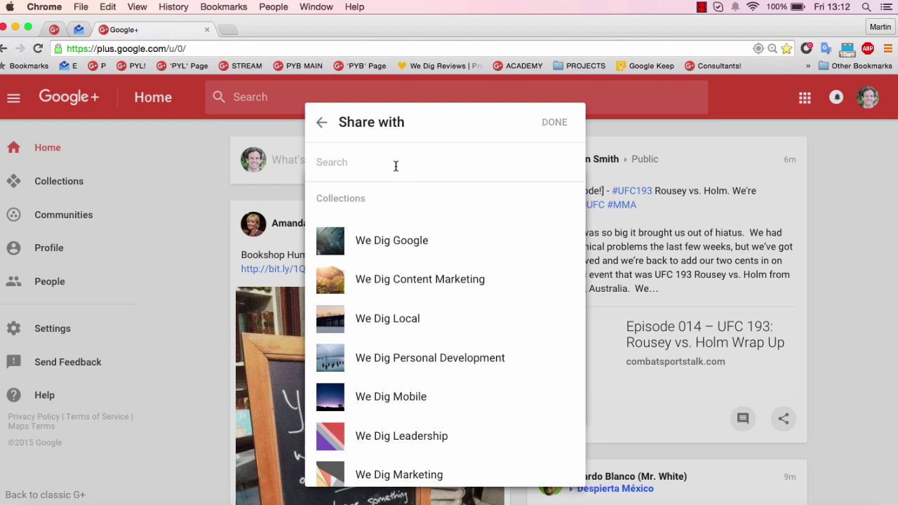
pyautogui.scroll(-3, 400, 308)
pyautogui.scroll(-10, 400, 308)
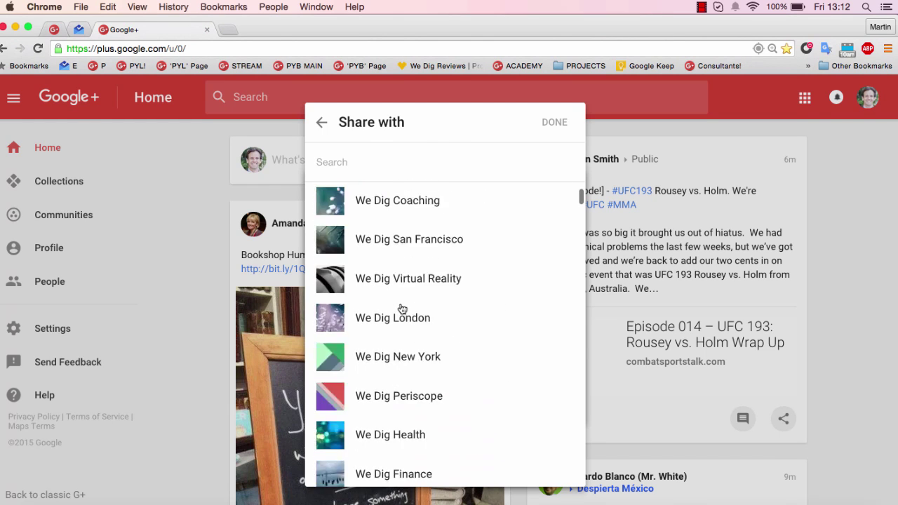
pyautogui.scroll(15, 400, 308)
# - Search the sharing list by a person's first name, add one match as a recipient, and remove that person
pyautogui.click(378, 166)
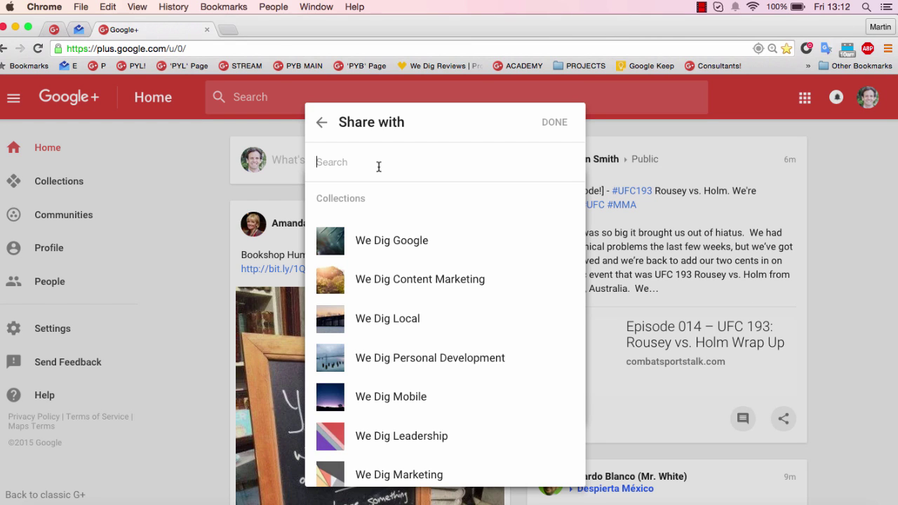
pyautogui.write('john')
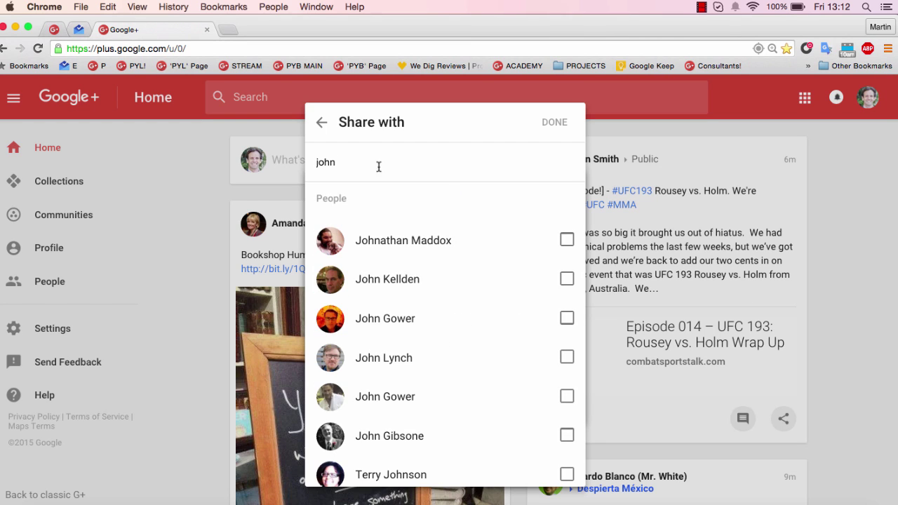
pyautogui.scroll(-2, 439, 269)
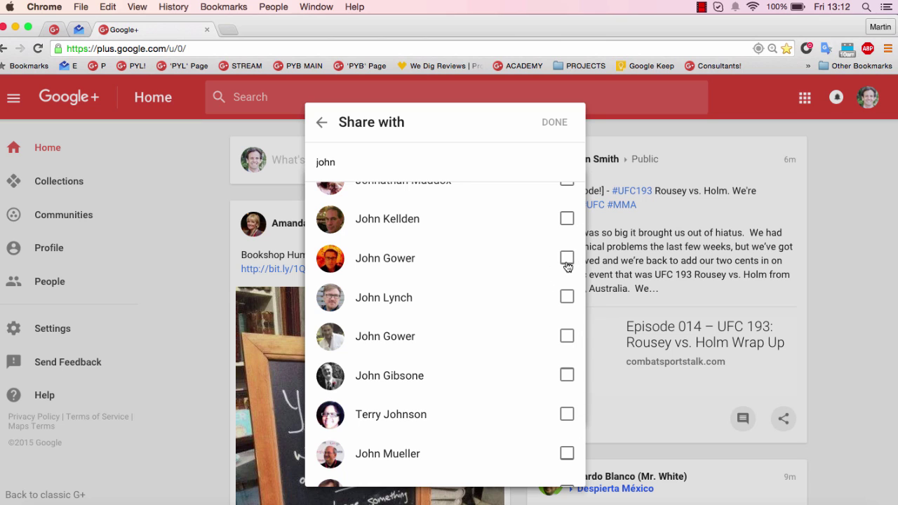
pyautogui.click(566, 259)
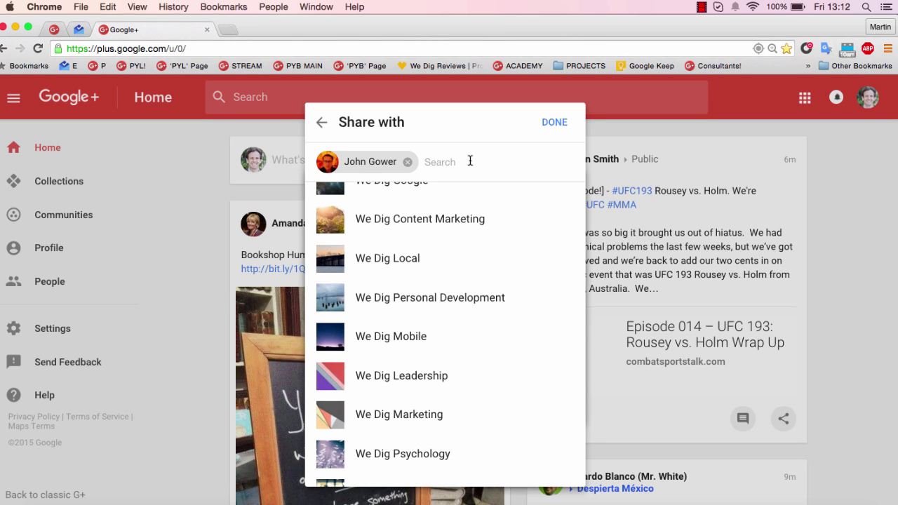
pyautogui.scroll(2, 451, 242)
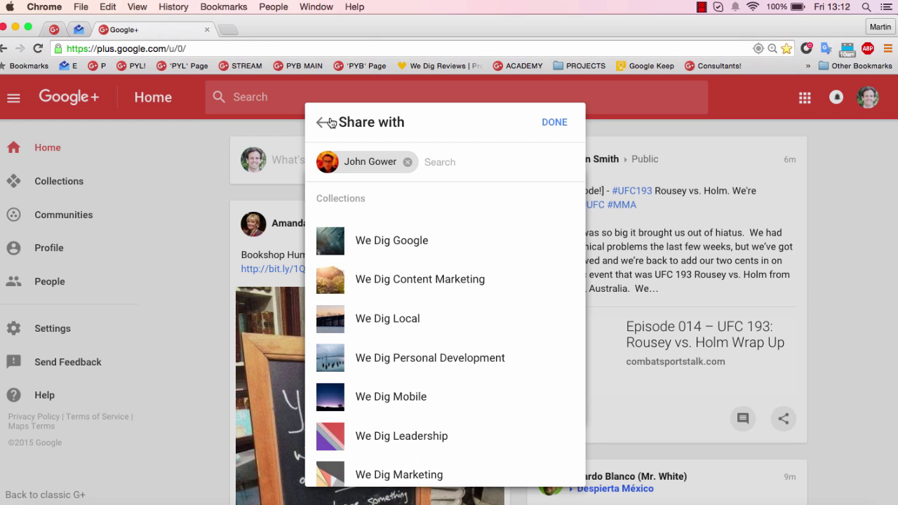
pyautogui.click(407, 162)
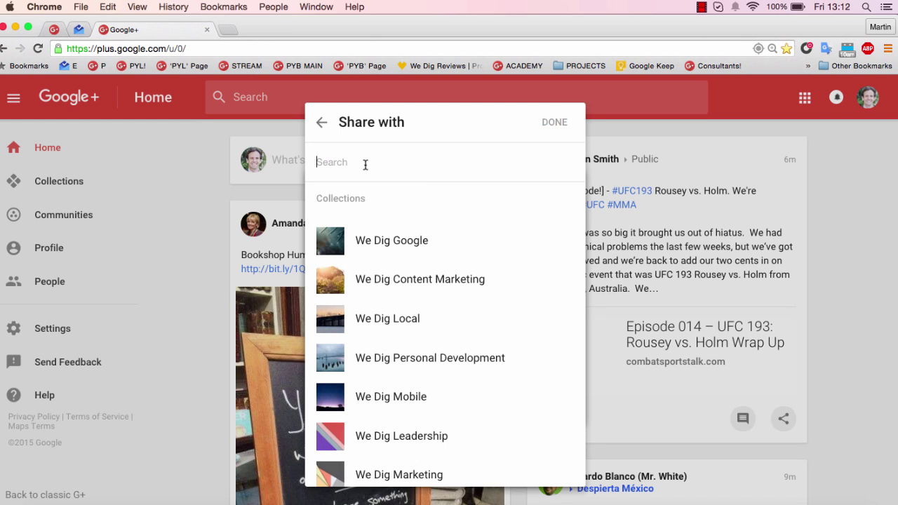
# - Search the sharing list for "notif" and return to the post without choosing a circle
pyautogui.write('notu')
pyautogui.press('BackSpace')
pyautogui.write('i')
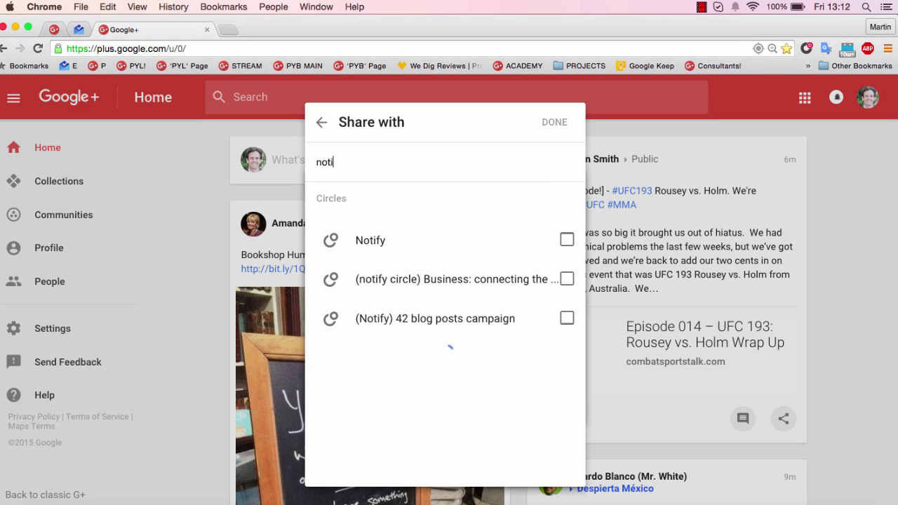
pyautogui.write('f')
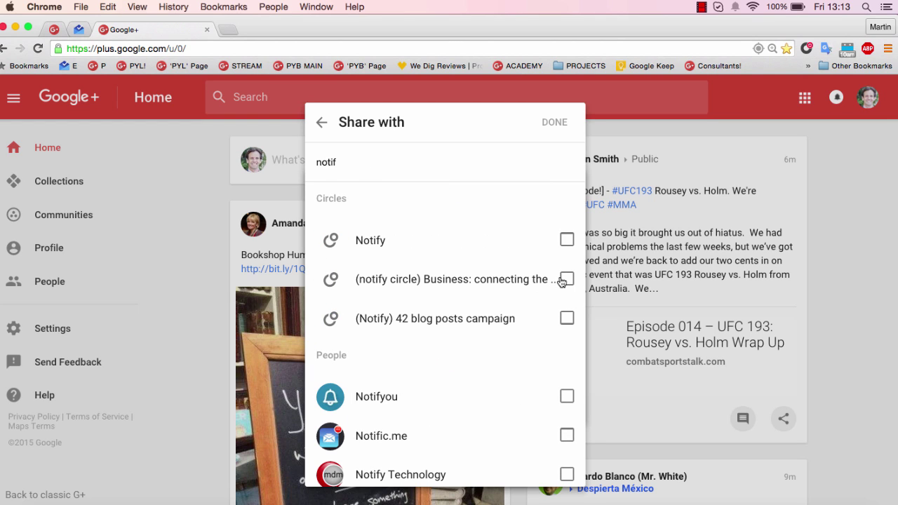
pyautogui.click(322, 124)
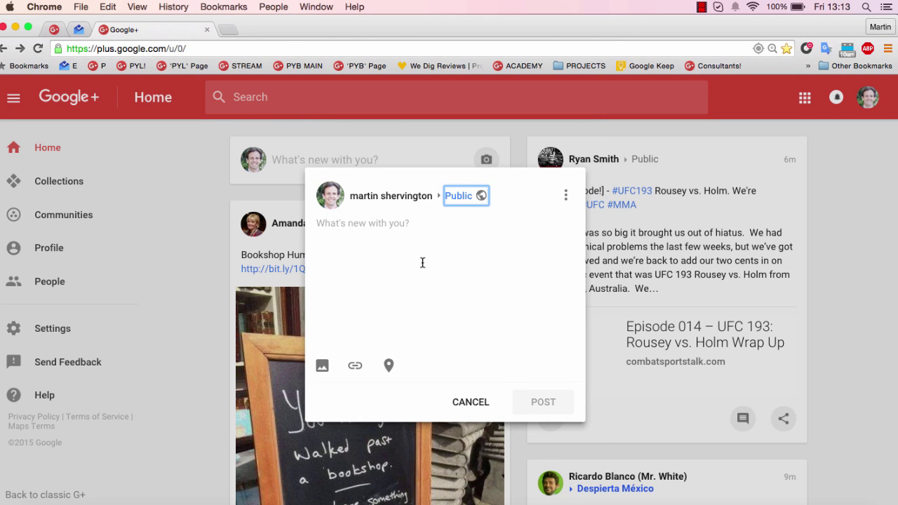
# - Reopen the post's audience choices and return to the post with Public still selected
pyautogui.click(463, 196)
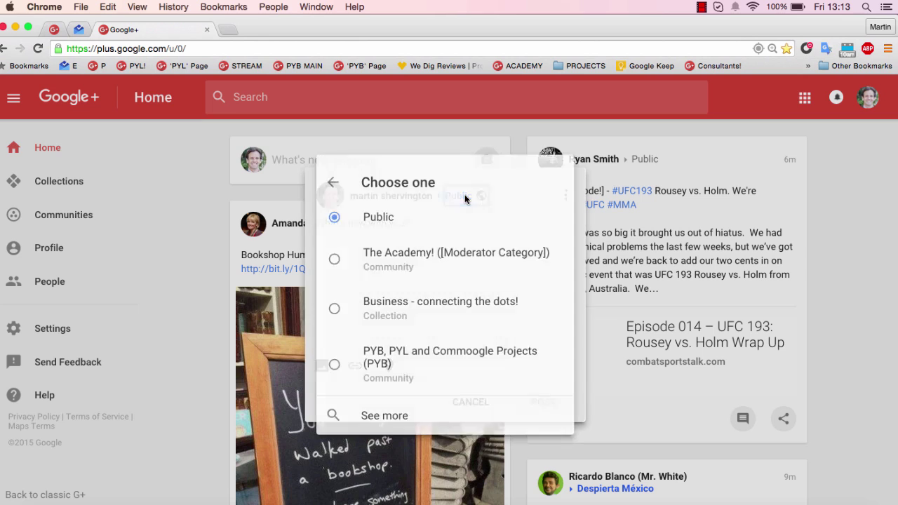
pyautogui.click(333, 184)
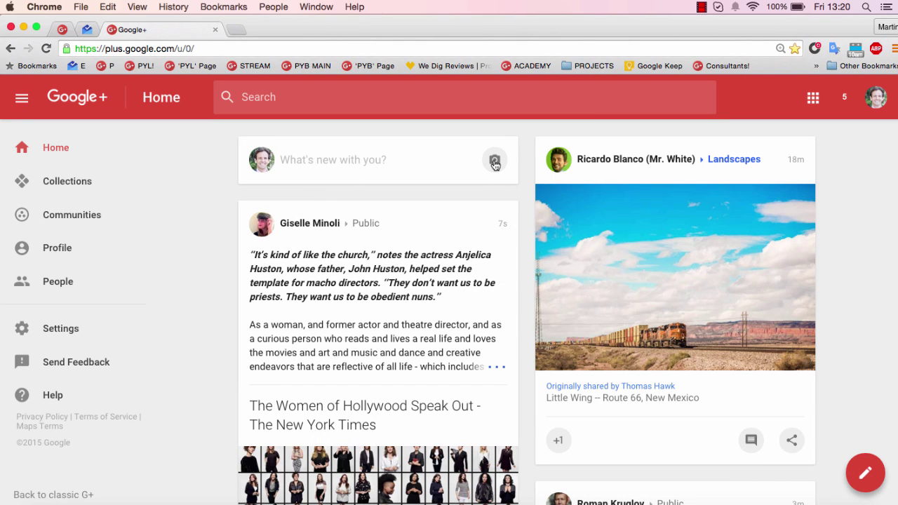
# - Open a blank post from the Home stream and cancel it, then open the stream's photo posting option
pyautogui.click(439, 165)
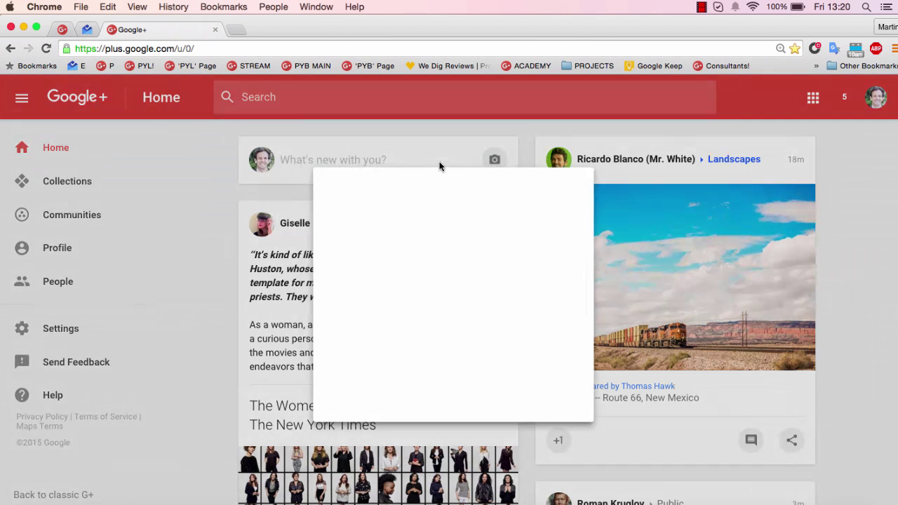
pyautogui.click(477, 403)
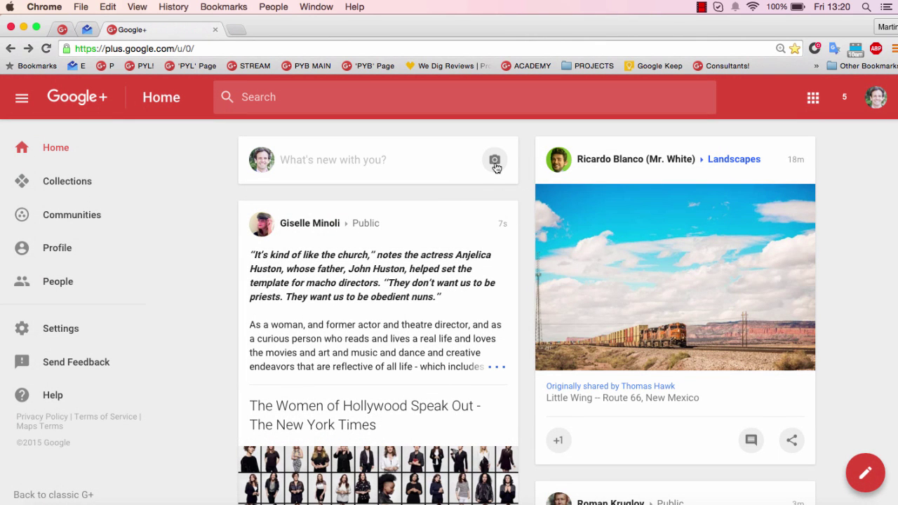
pyautogui.click(494, 161)
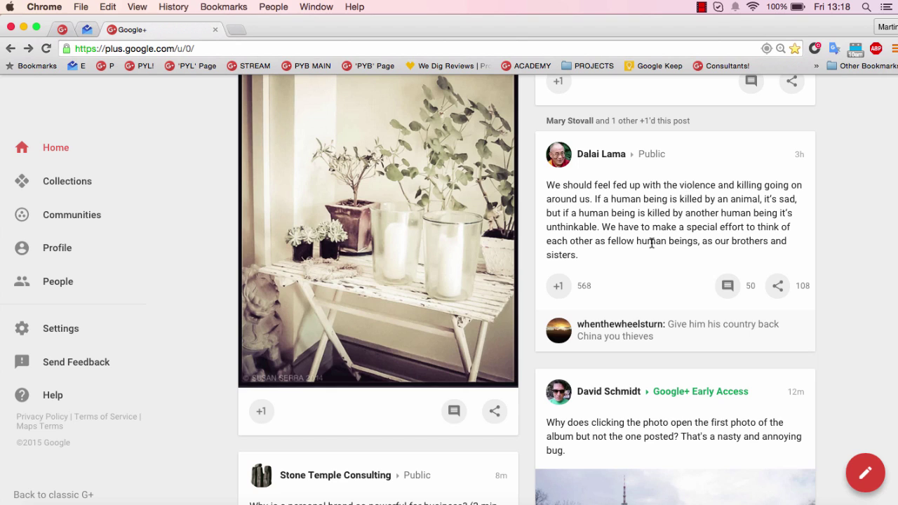
# - Give the Dalai Lama's post in the Home stream a +1 and expand its comments to read through them
pyautogui.click(558, 287)
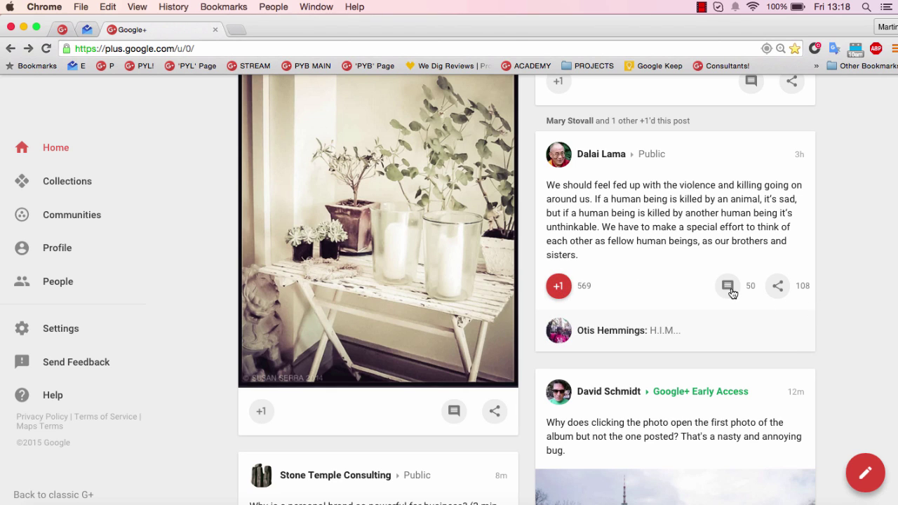
pyautogui.click(729, 288)
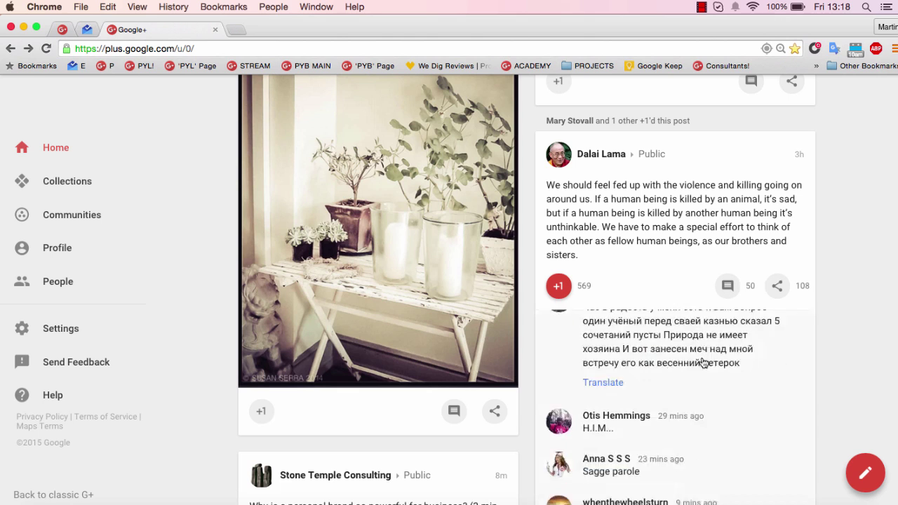
pyautogui.scroll(1, 703, 363)
pyautogui.scroll(-1, 841, 247)
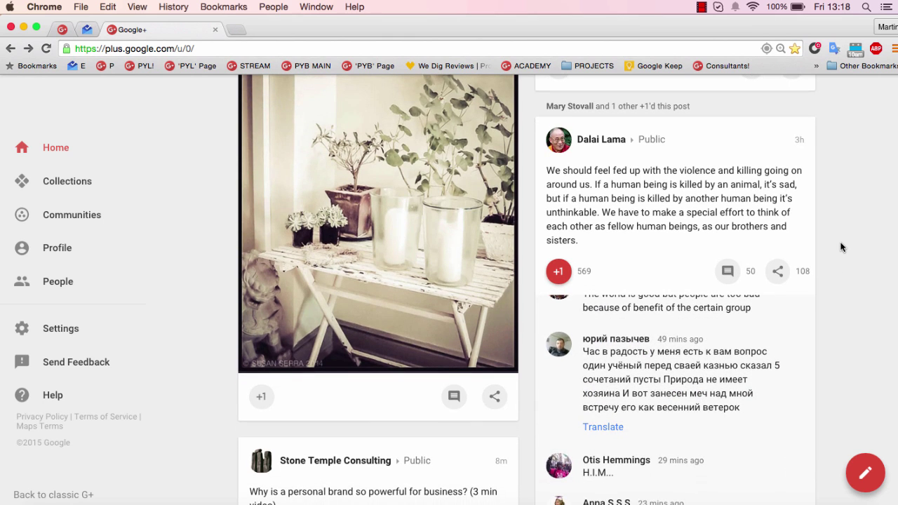
pyautogui.scroll(1, 842, 247)
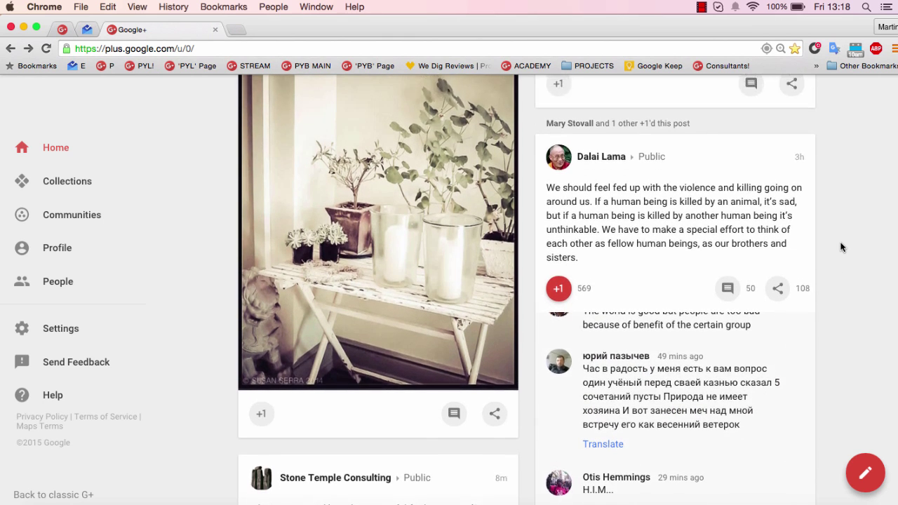
# - Check where the Dalai Lama's post can be shared without sharing it, and open the post on its own page to view its web address
pyautogui.click(777, 290)
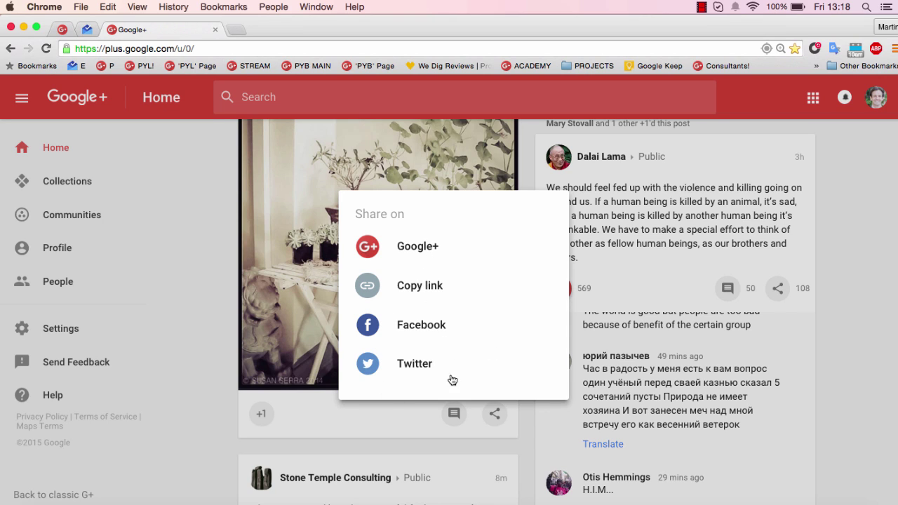
pyautogui.click(650, 279)
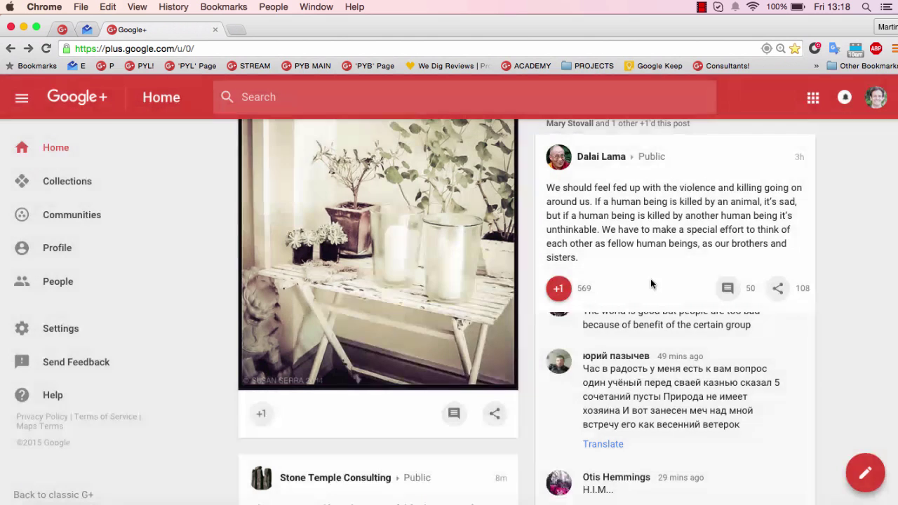
pyautogui.click(800, 159)
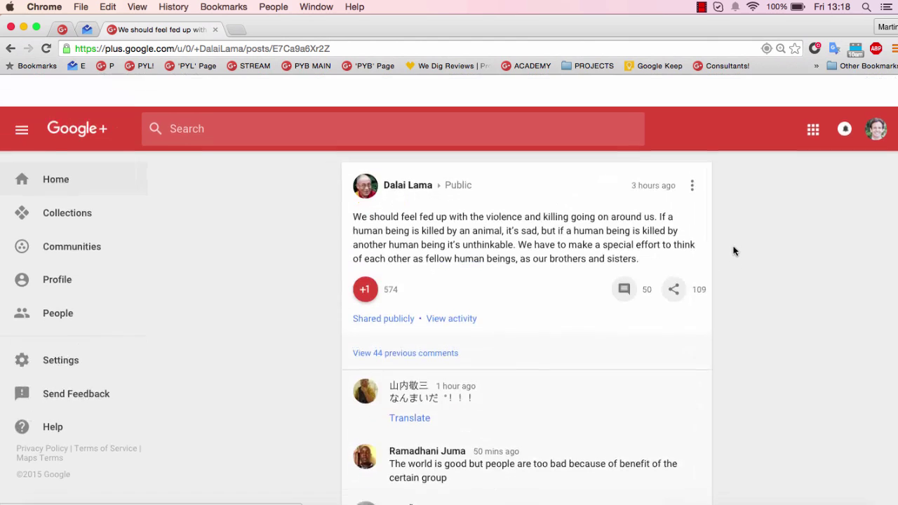
pyautogui.click(341, 49)
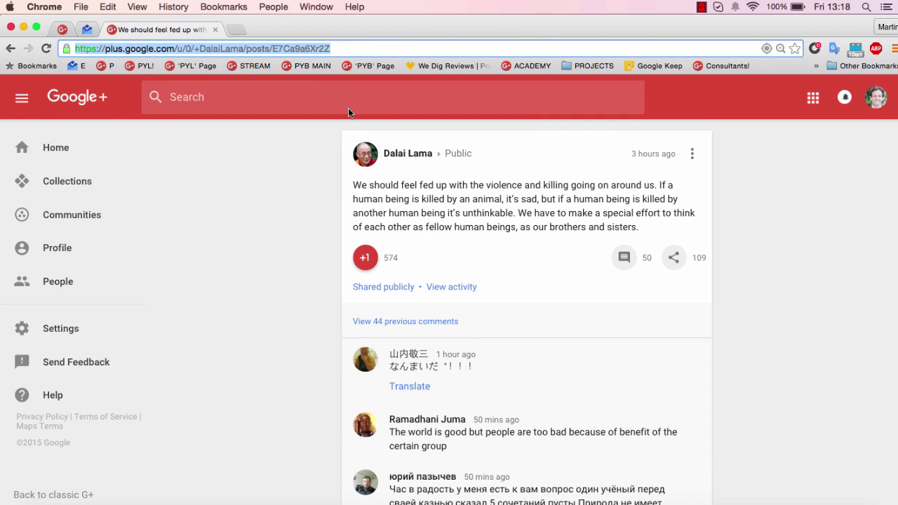
pyautogui.click(675, 260)
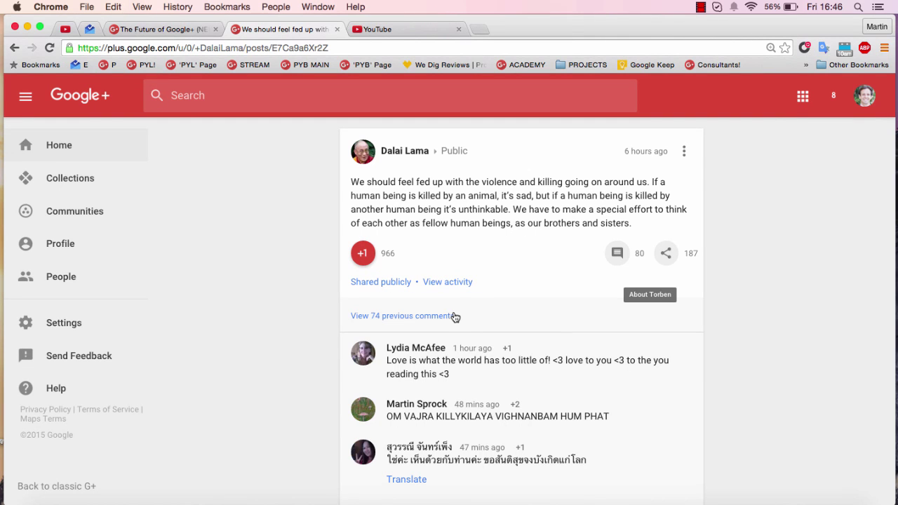
# - Look through the post's activity list and its Mute and Report abuse options, closing each one without changes
pyautogui.click(442, 283)
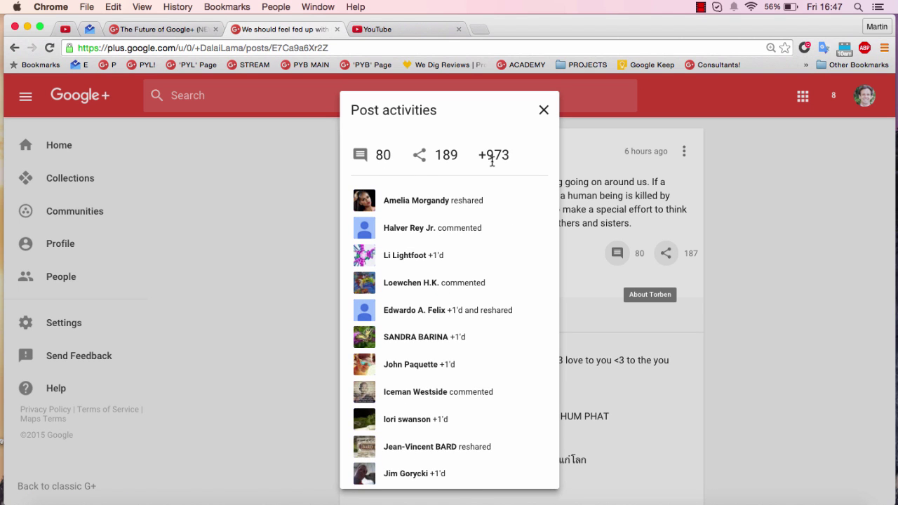
pyautogui.scroll(-4, 453, 273)
pyautogui.scroll(4, 454, 266)
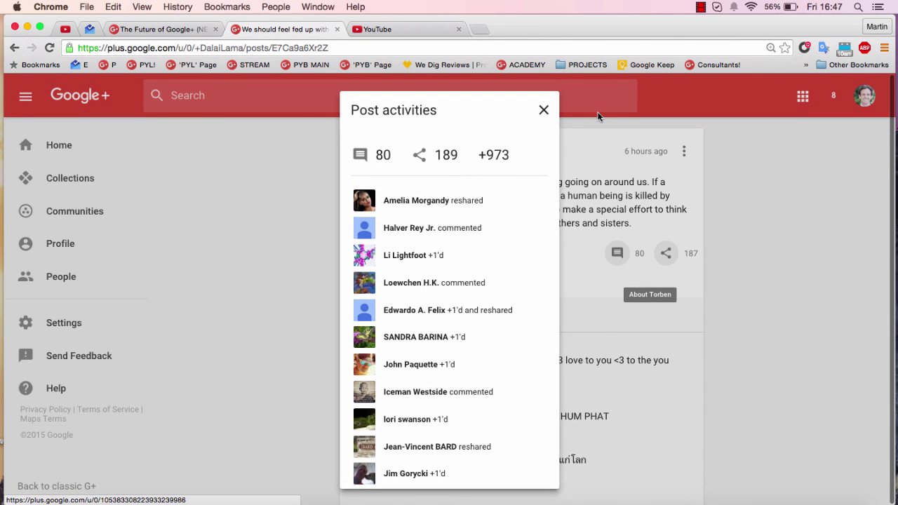
pyautogui.click(544, 112)
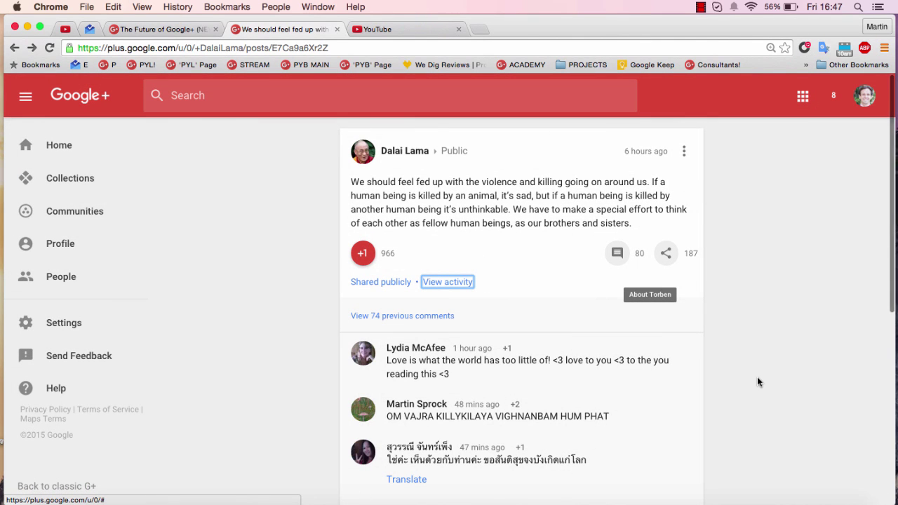
pyautogui.click(684, 153)
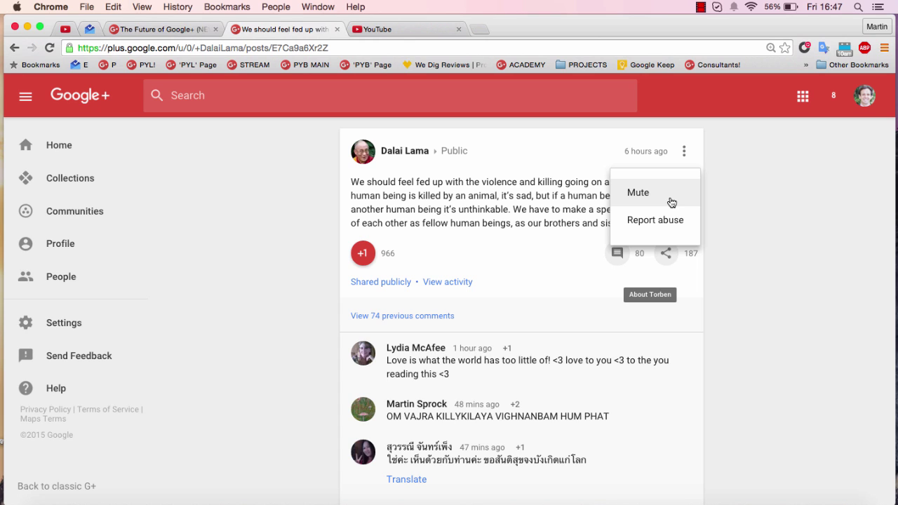
pyautogui.click(507, 207)
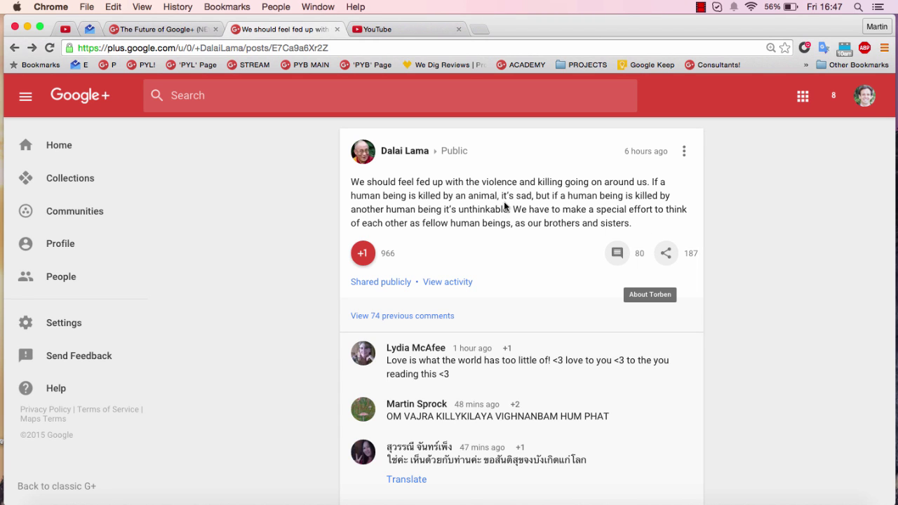
# - Follow the Dalai Lama from his profile page and add him to the FLOW 1 circle
pyautogui.click(365, 154)
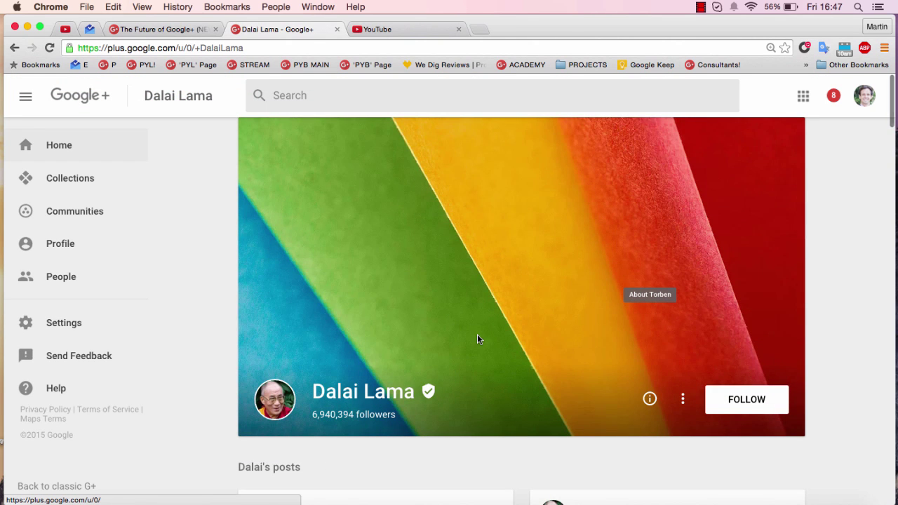
pyautogui.scroll(-5, 477, 339)
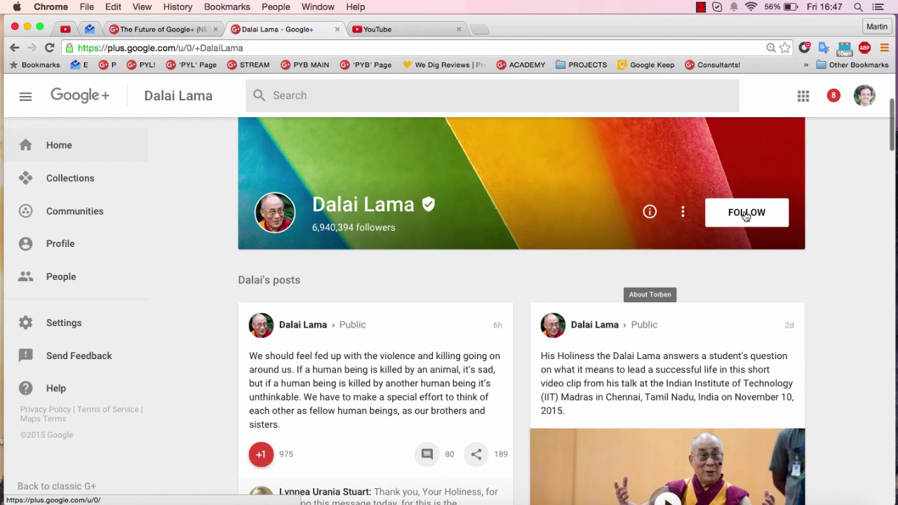
pyautogui.click(746, 216)
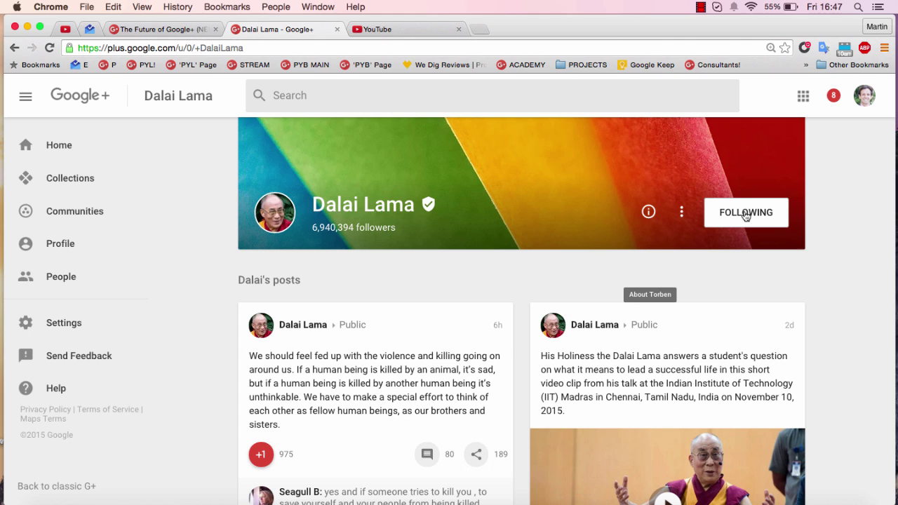
pyautogui.click(745, 215)
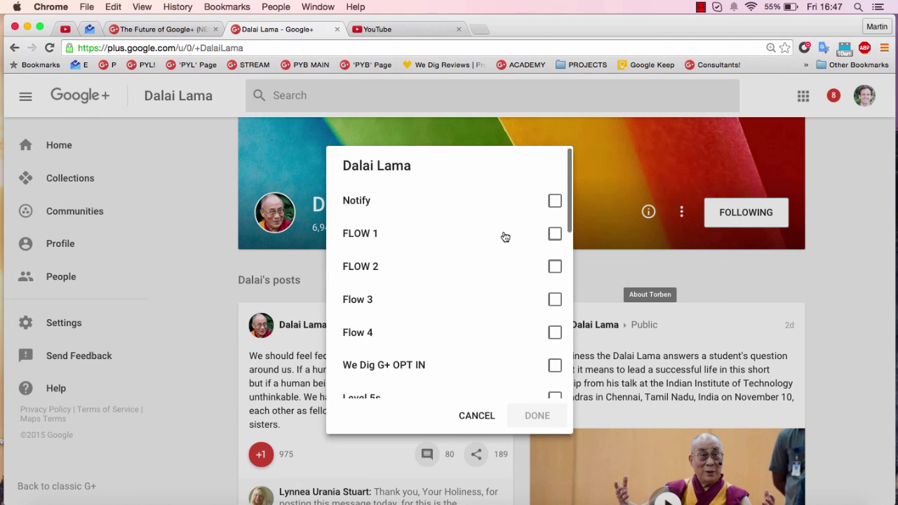
pyautogui.click(554, 238)
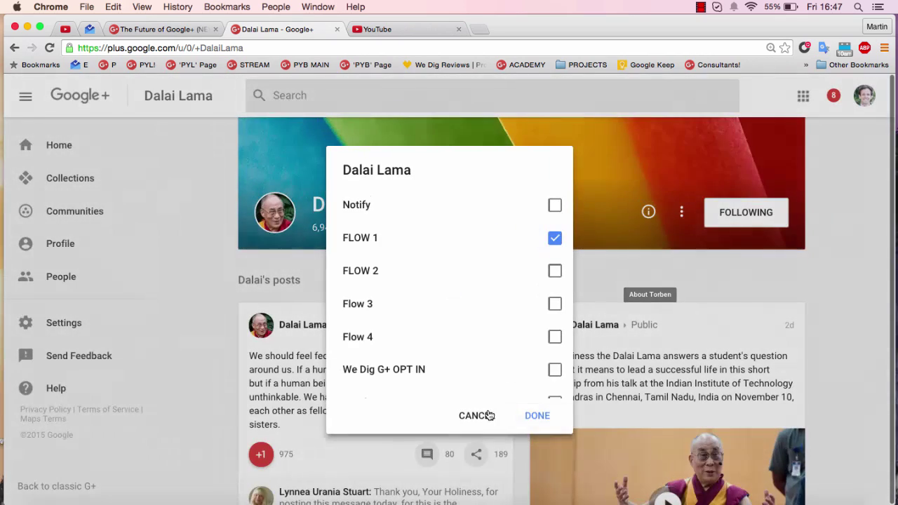
pyautogui.click(537, 418)
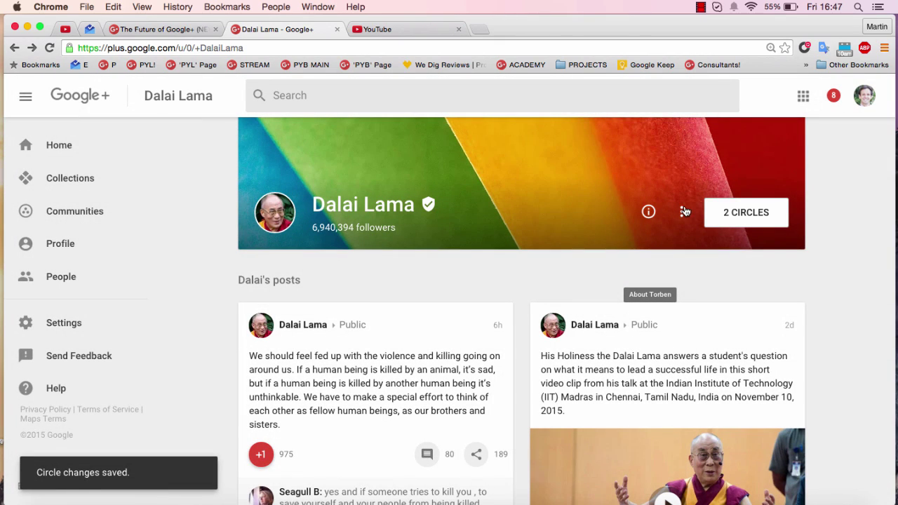
# - View the profile's block, mute and report options, and read its About details with people in common and links
pyautogui.click(681, 212)
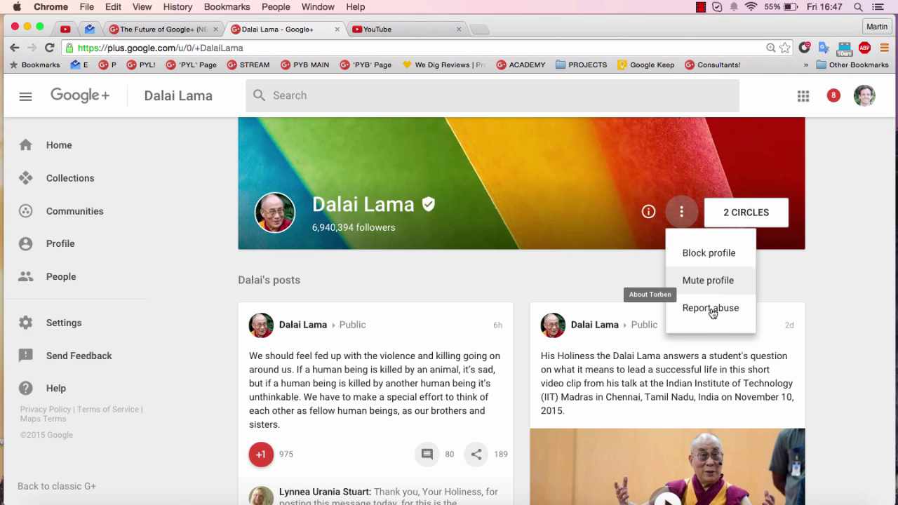
pyautogui.press('Escape')
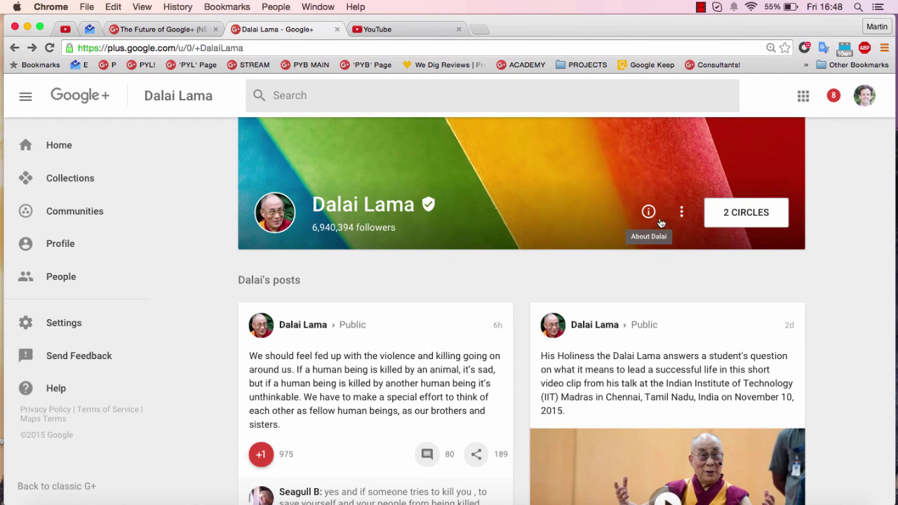
pyautogui.click(648, 211)
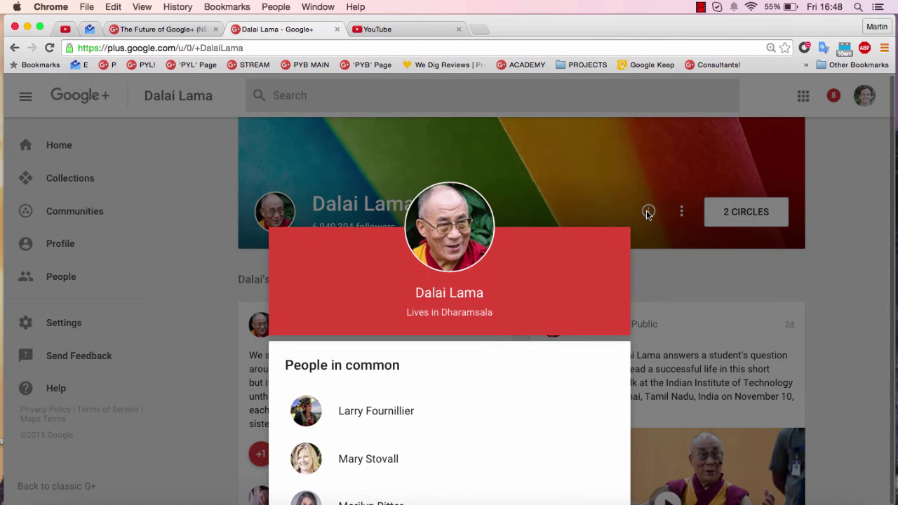
pyautogui.scroll(-5, 572, 335)
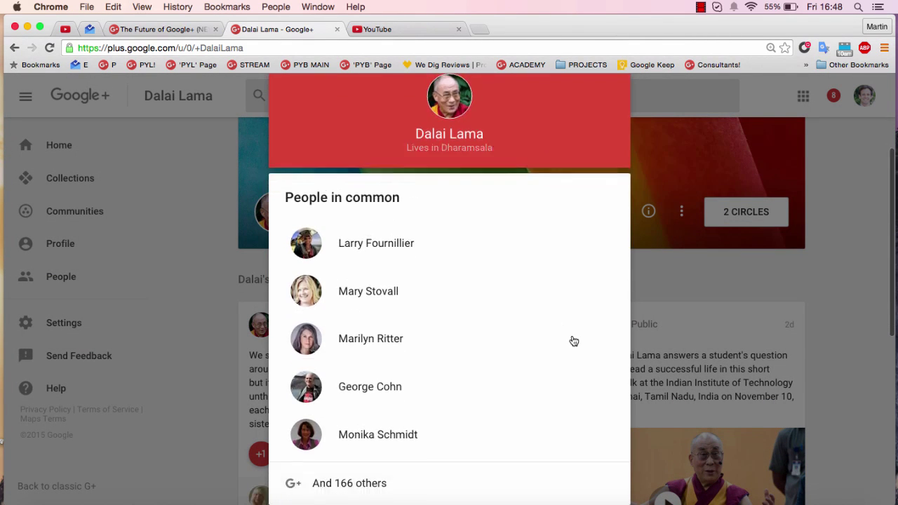
pyautogui.scroll(-3, 572, 339)
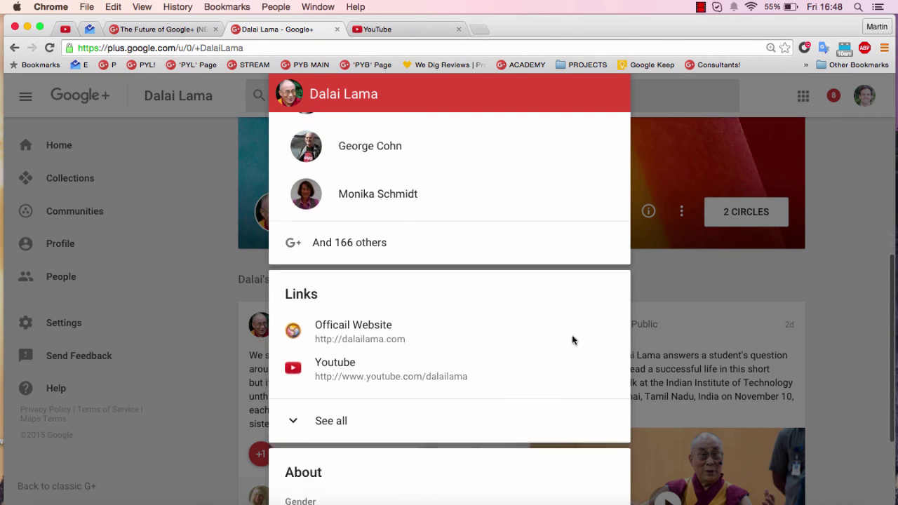
pyautogui.scroll(-5, 519, 240)
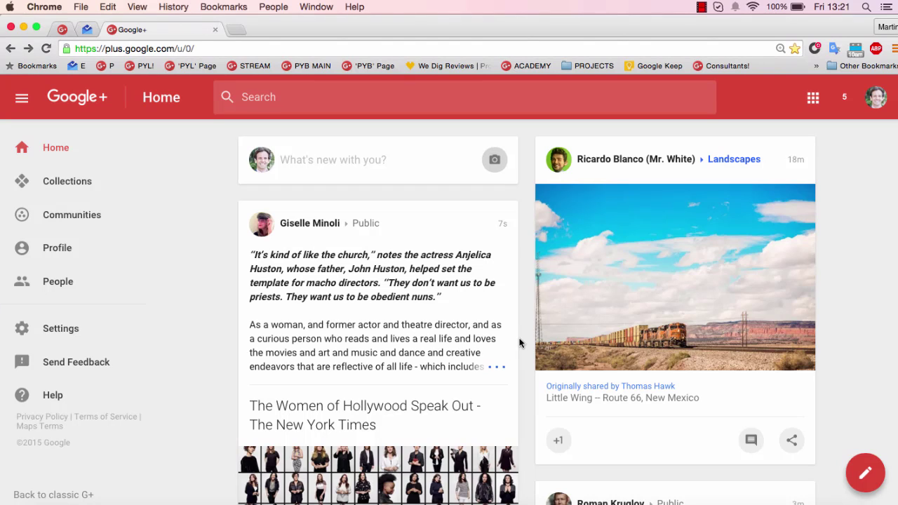
# - Browse the featured collections and open the Mikos Music collection to view its posts
pyautogui.click(69, 184)
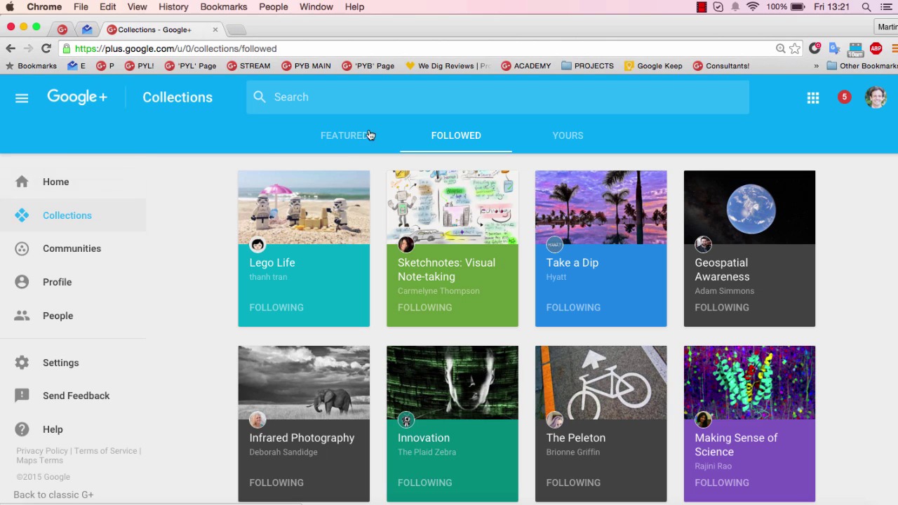
pyautogui.click(345, 135)
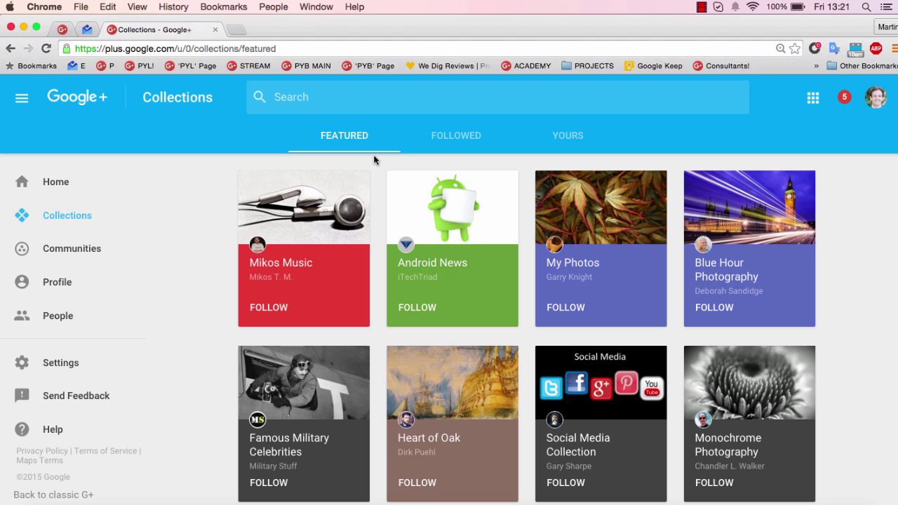
pyautogui.click(300, 265)
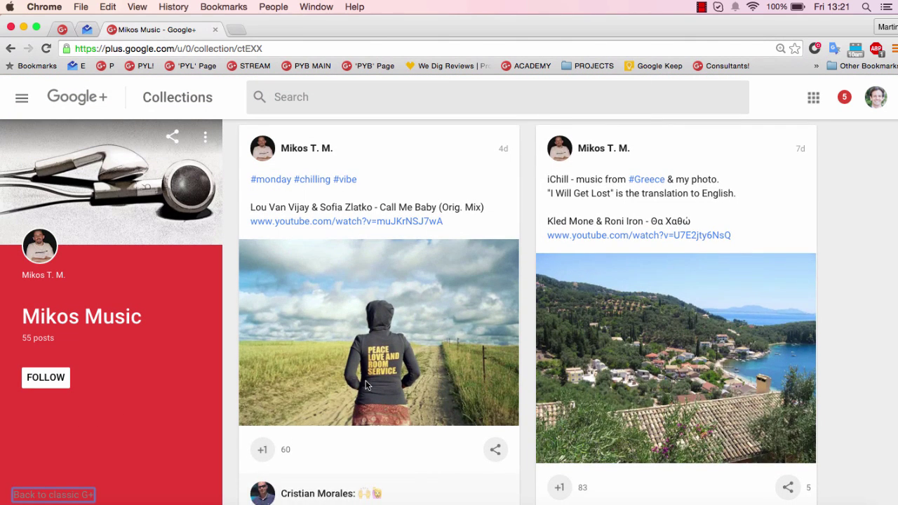
pyautogui.scroll(-1, 281, 351)
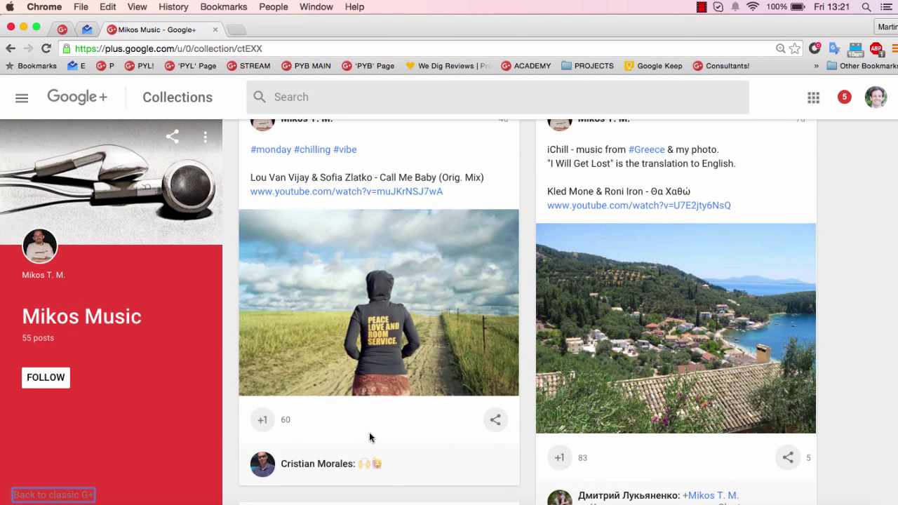
# - Look through the Mikos Music posts and view the collection's sharing, Report abuse and Help options
pyautogui.scroll(1, 379, 435)
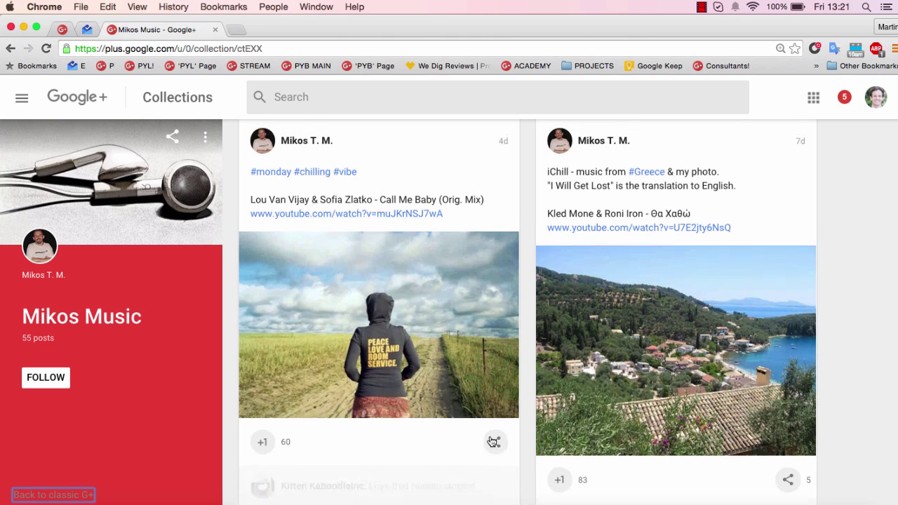
pyautogui.scroll(-2, 491, 440)
pyautogui.scroll(3, 491, 441)
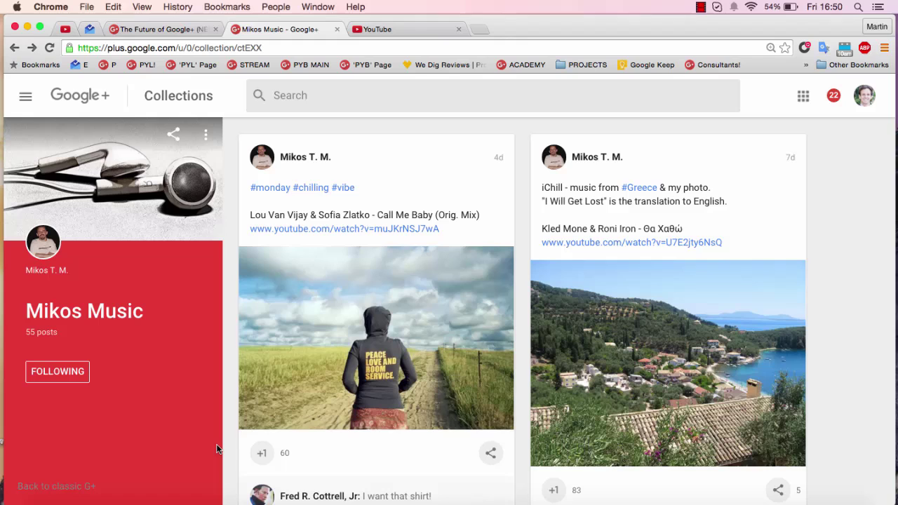
pyautogui.click(205, 136)
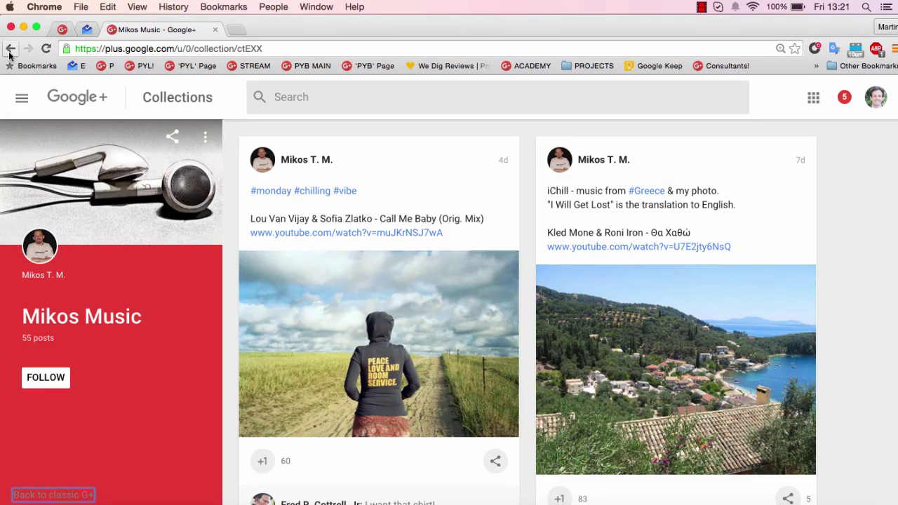
pyautogui.click(172, 139)
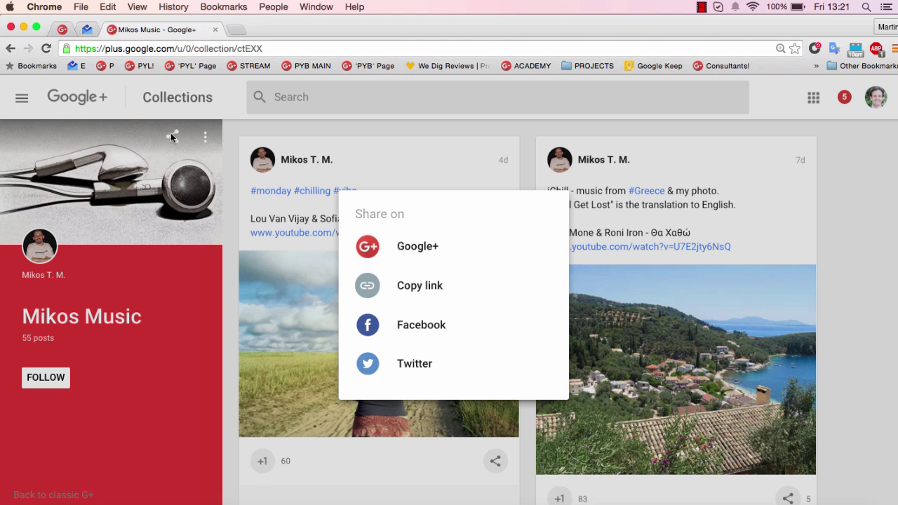
pyautogui.click(223, 337)
pyautogui.click(205, 137)
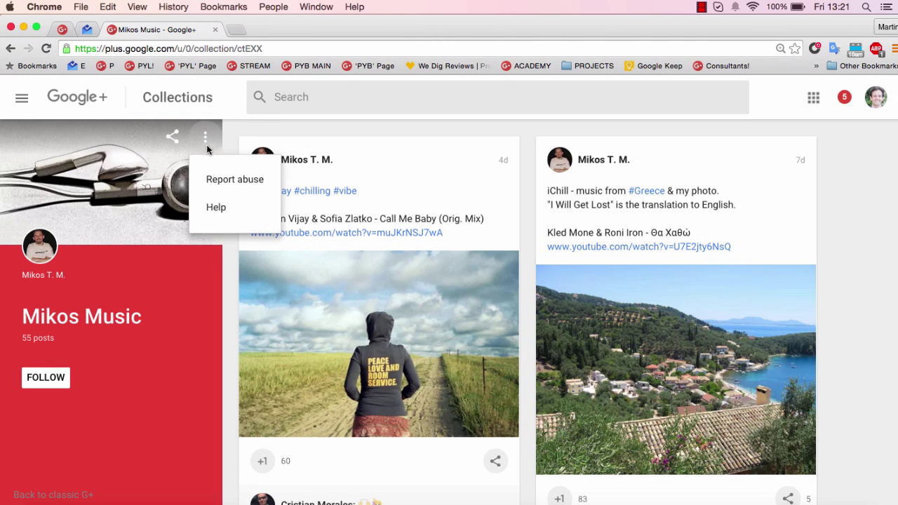
pyautogui.click(225, 315)
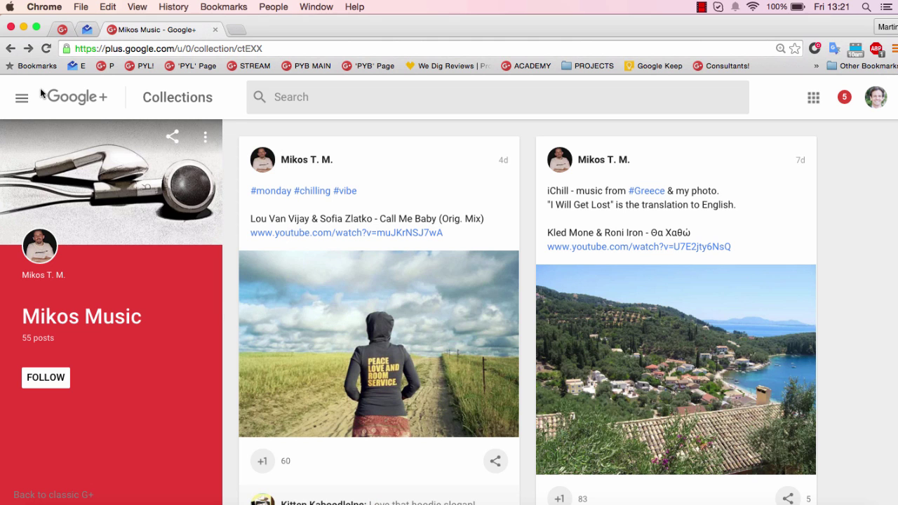
# - Return to the collections overview and view the followed collections and your own collections
pyautogui.click(10, 48)
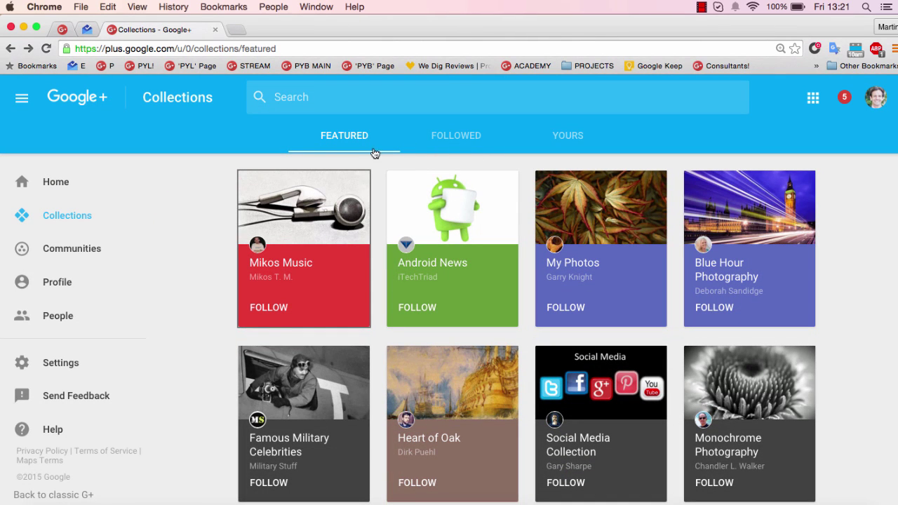
pyautogui.click(468, 139)
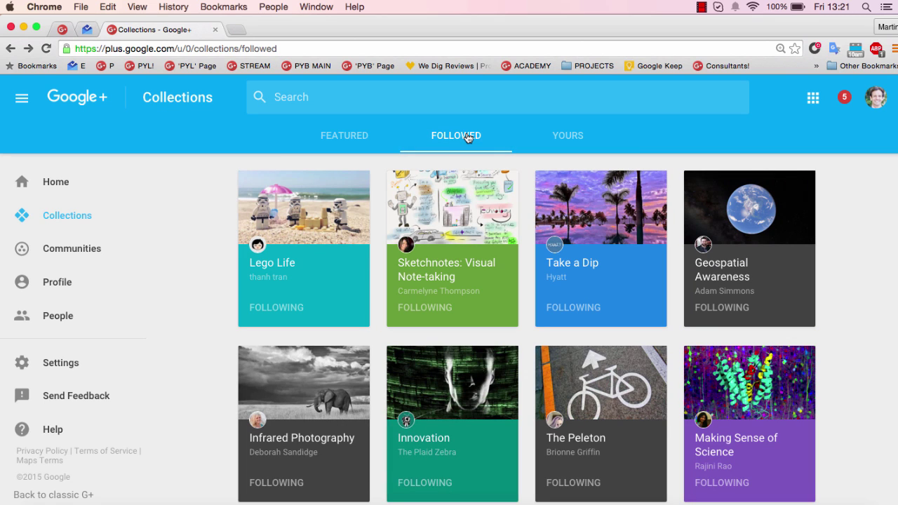
pyautogui.click(567, 136)
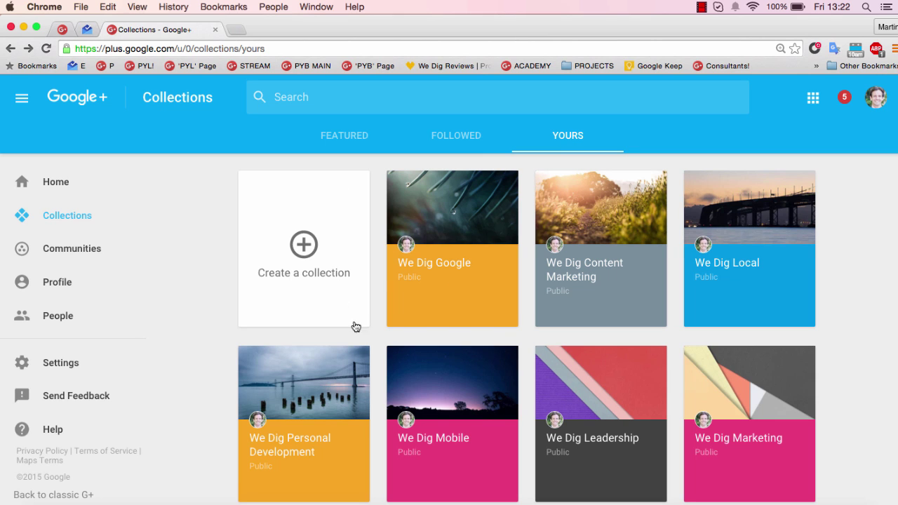
# - View the Create a collection form and its visibility choices, and close it without creating a collection
pyautogui.click(304, 246)
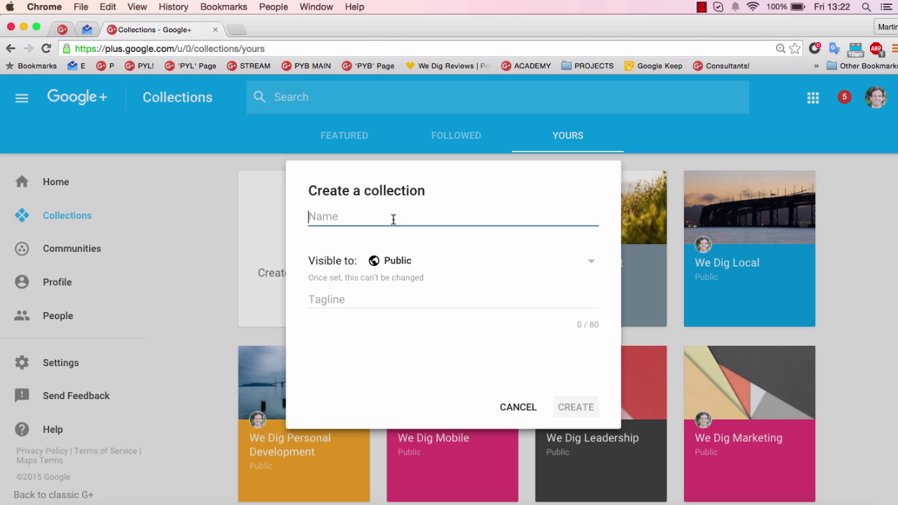
pyautogui.click(591, 264)
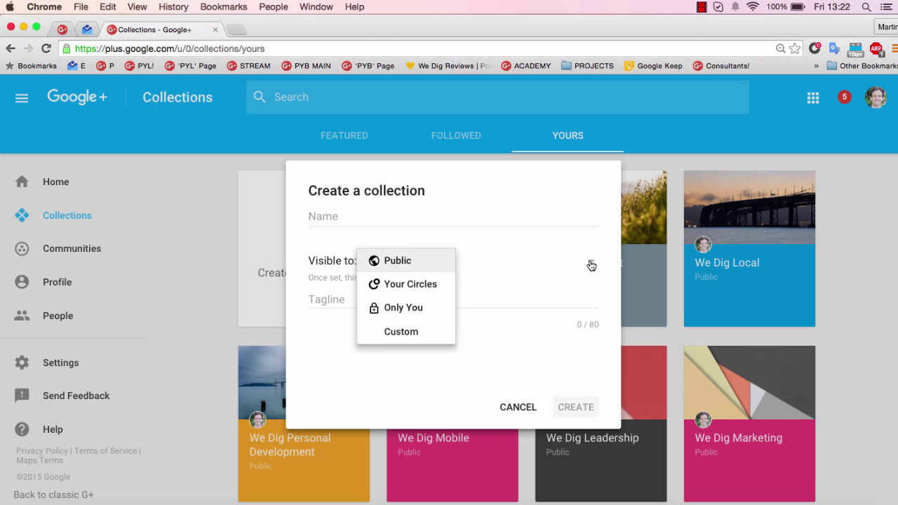
pyautogui.click(520, 298)
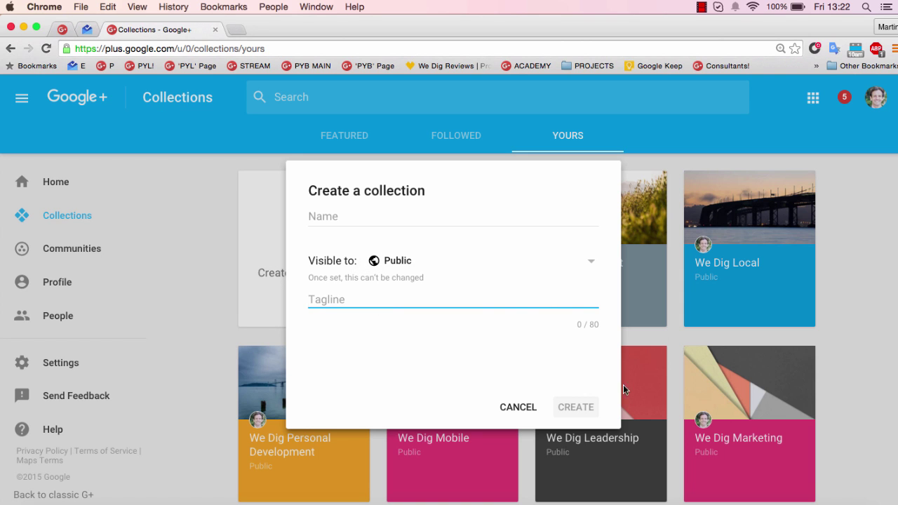
pyautogui.click(834, 320)
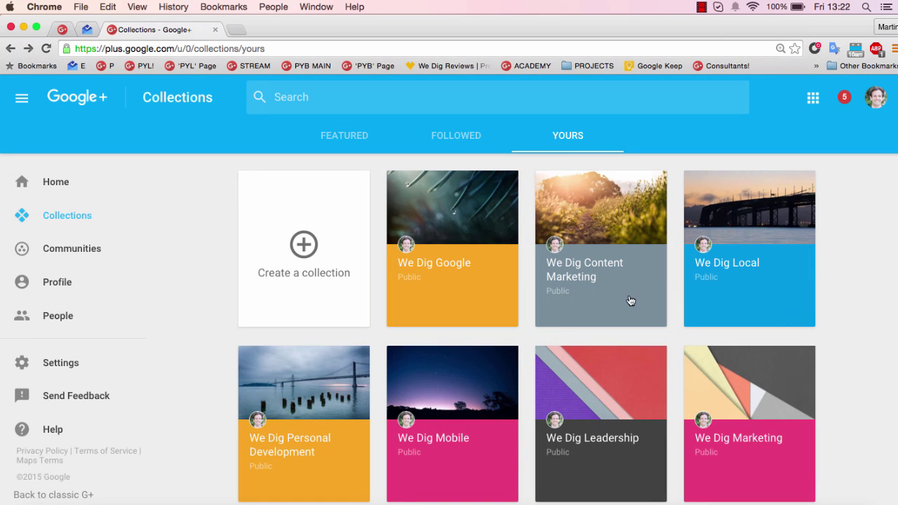
# - Open your We Dig Google collection and view its edit, followers, delete and help options
pyautogui.click(436, 272)
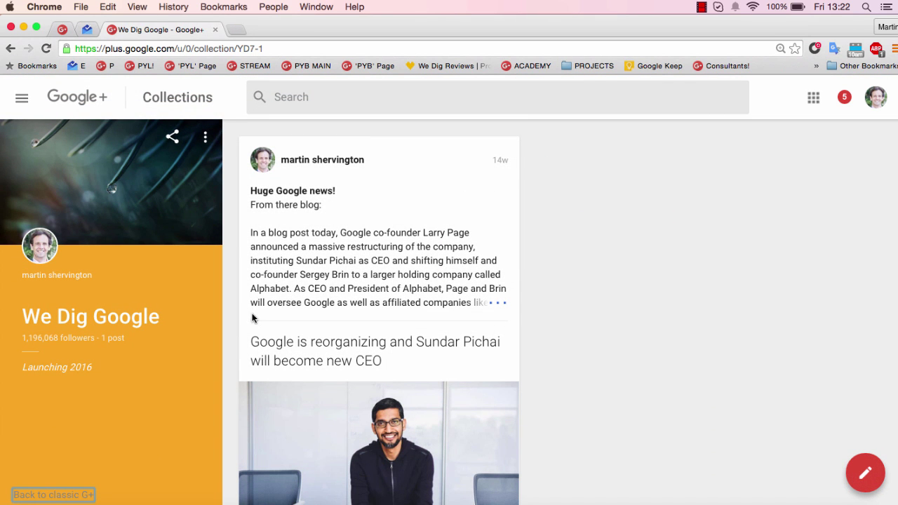
pyautogui.click(206, 137)
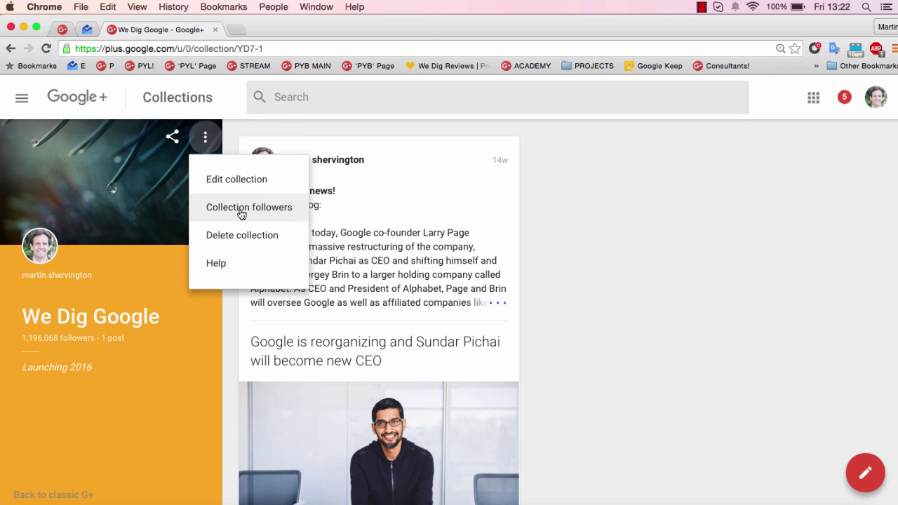
pyautogui.scroll(-1, 241, 214)
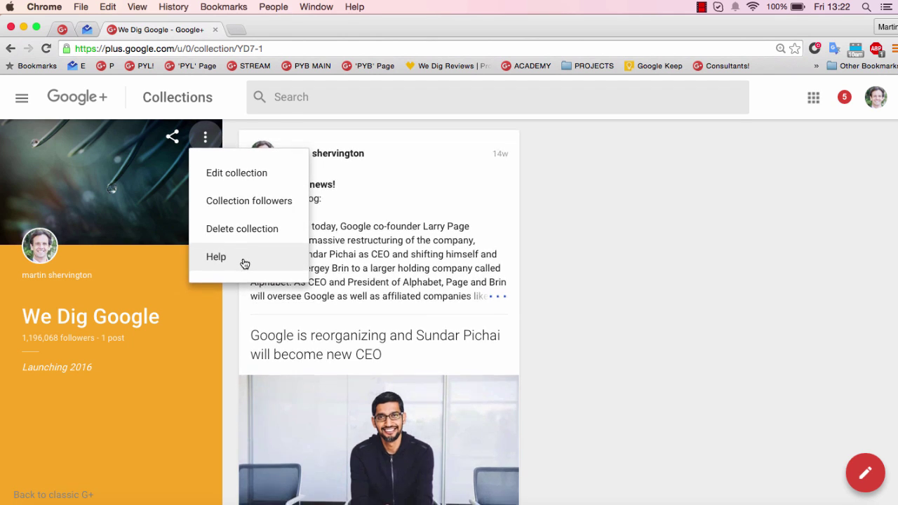
pyautogui.scroll(1, 244, 263)
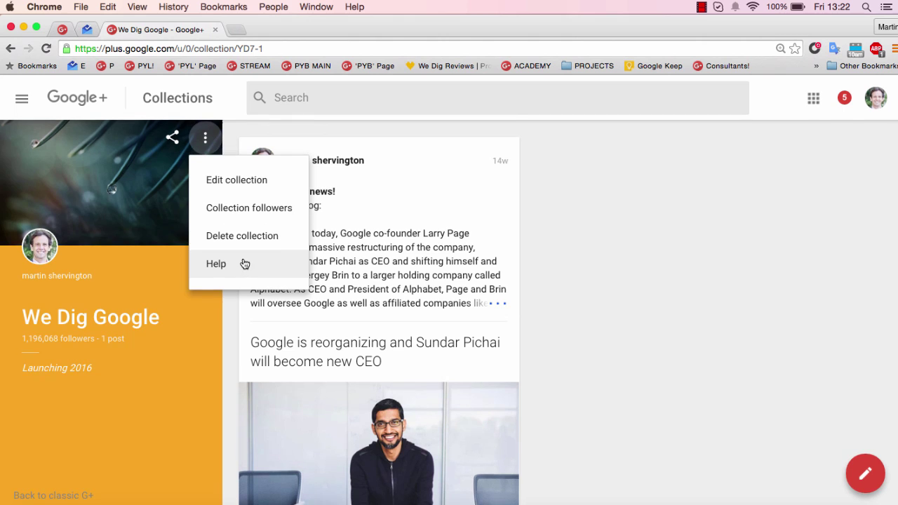
# - Try the orange-red colour on the We Dig Google collection, switch back to yellow-orange, and close the editor without saving
pyautogui.click(239, 181)
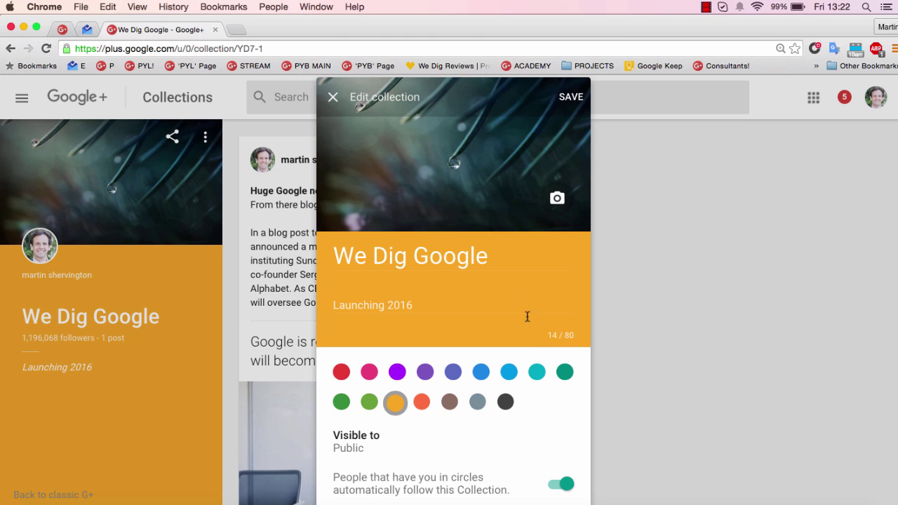
pyautogui.click(421, 403)
pyautogui.click(395, 402)
pyautogui.scroll(-1, 392, 434)
pyautogui.scroll(1, 421, 429)
pyautogui.click(332, 98)
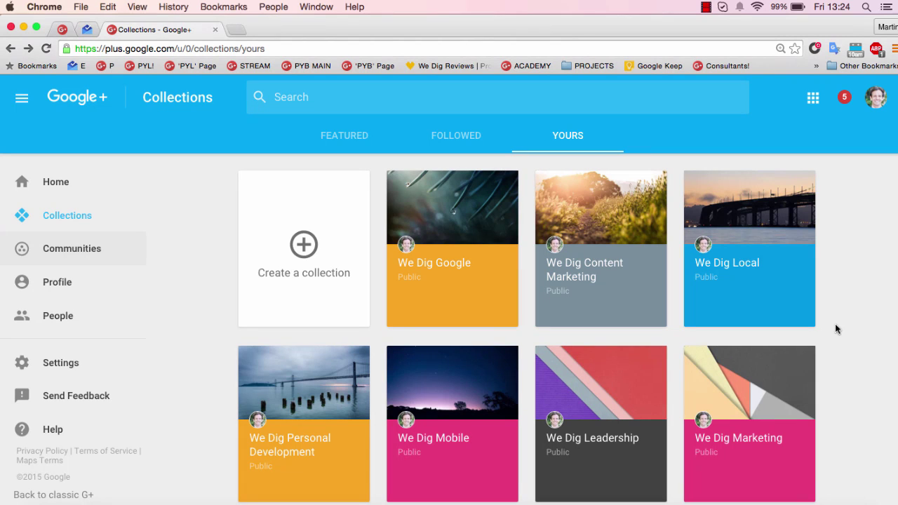
# - Open your communities and explore the new-community form's Ask to join and Private settings, closing it without creating a community
pyautogui.click(88, 250)
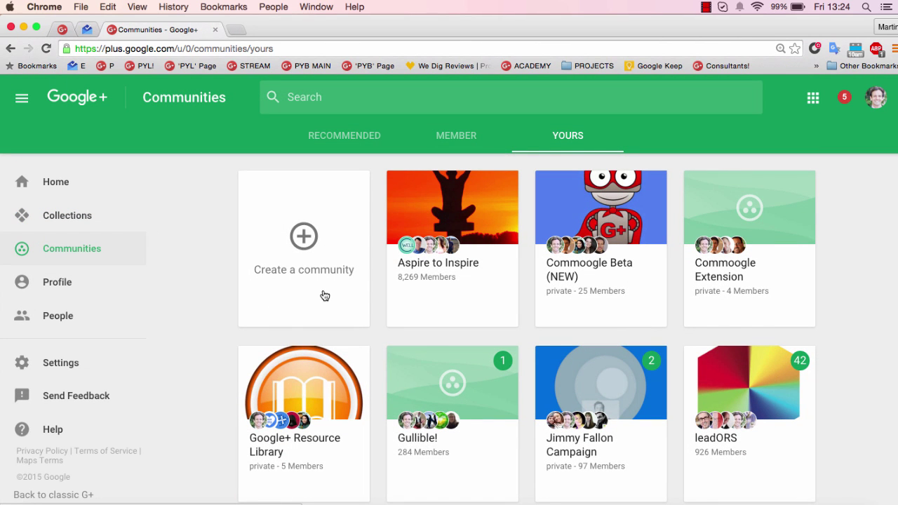
pyautogui.click(304, 239)
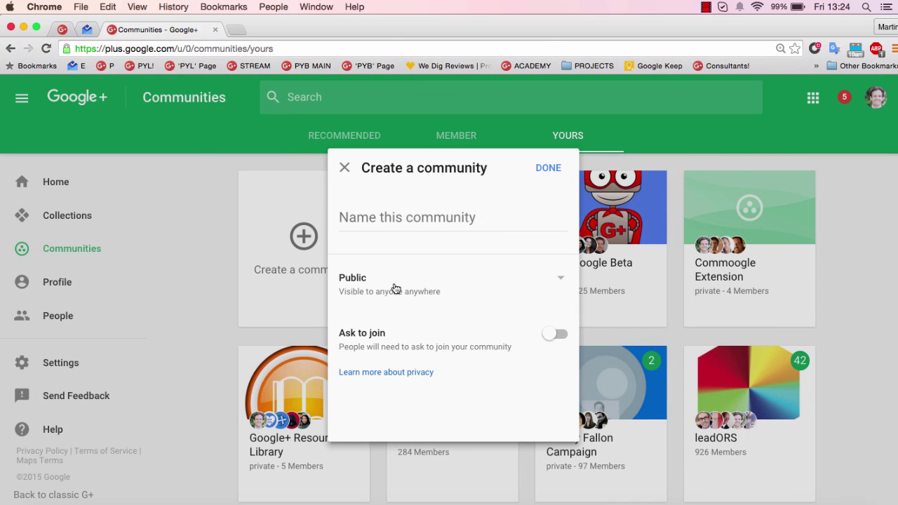
pyautogui.click(561, 340)
pyautogui.click(549, 338)
pyautogui.click(541, 288)
pyautogui.click(464, 333)
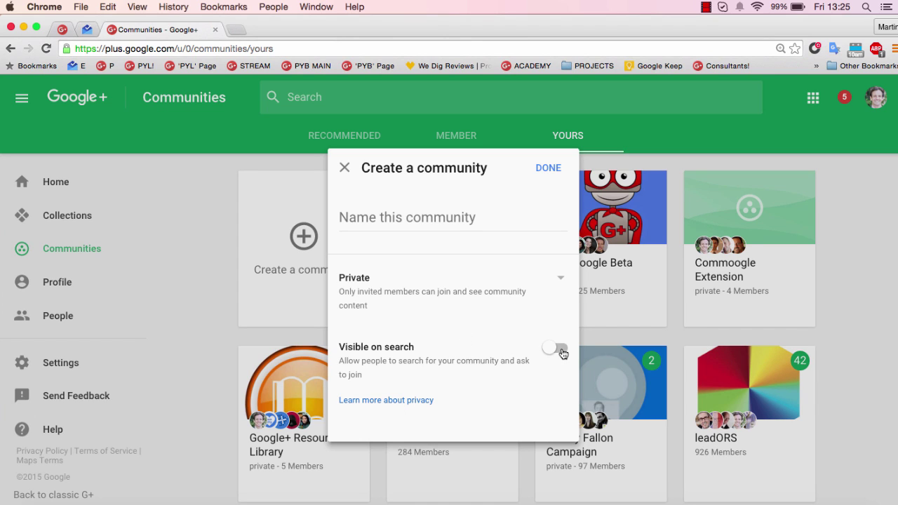
pyautogui.click(454, 221)
pyautogui.click(345, 168)
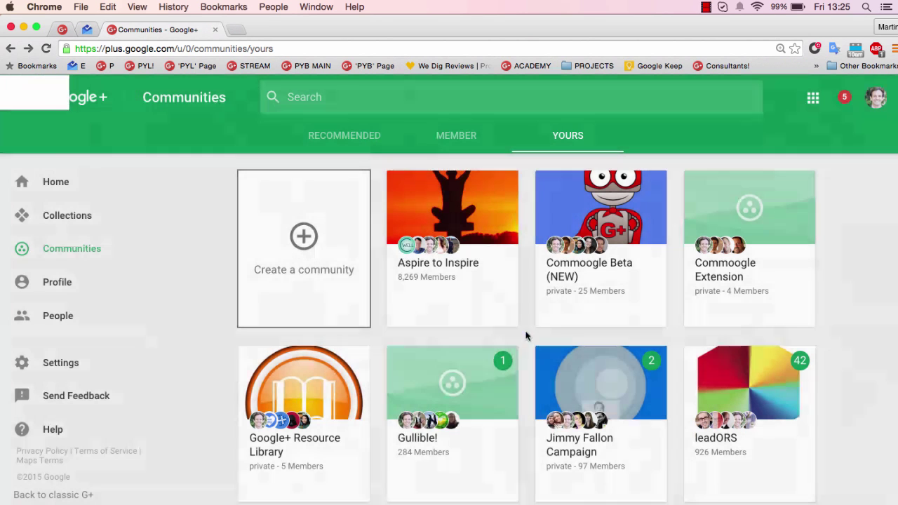
# - Open the Google+ Resource Library community and examine its home stream volume choices and new-post notification setting
pyautogui.scroll(-3, 520, 338)
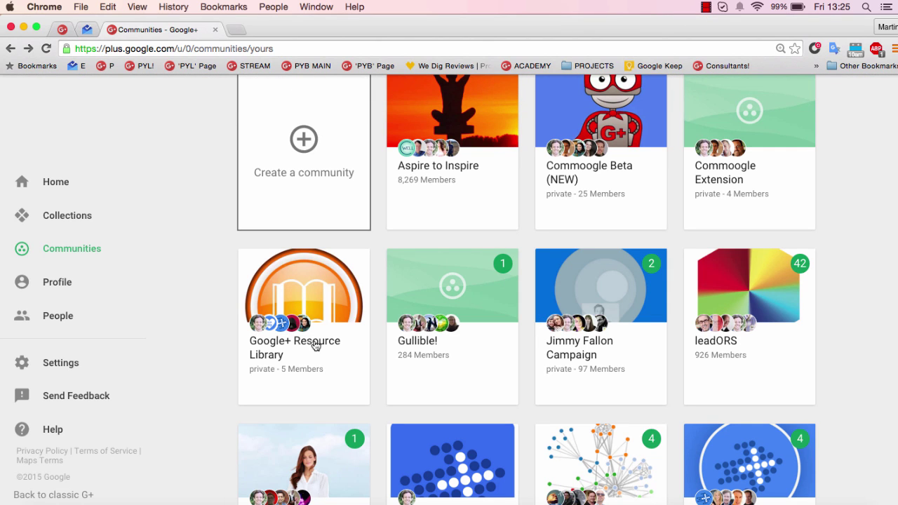
pyautogui.click(315, 345)
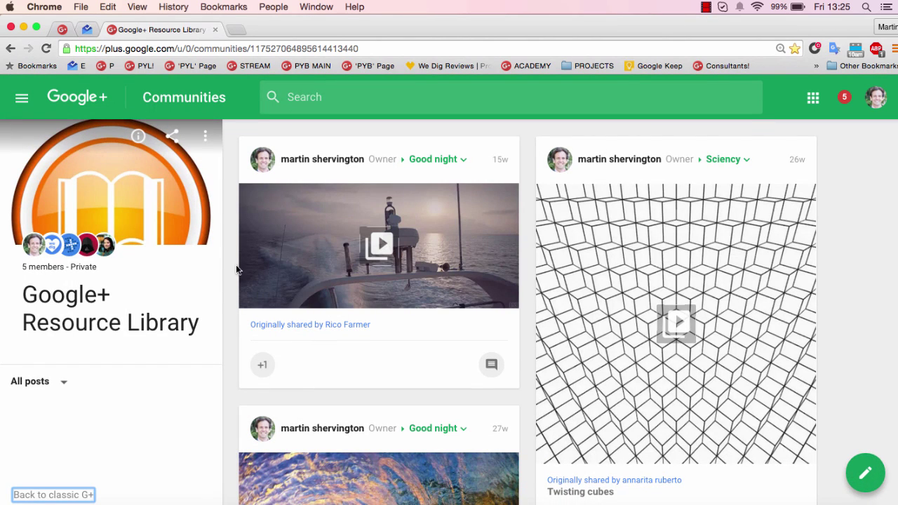
pyautogui.click(206, 139)
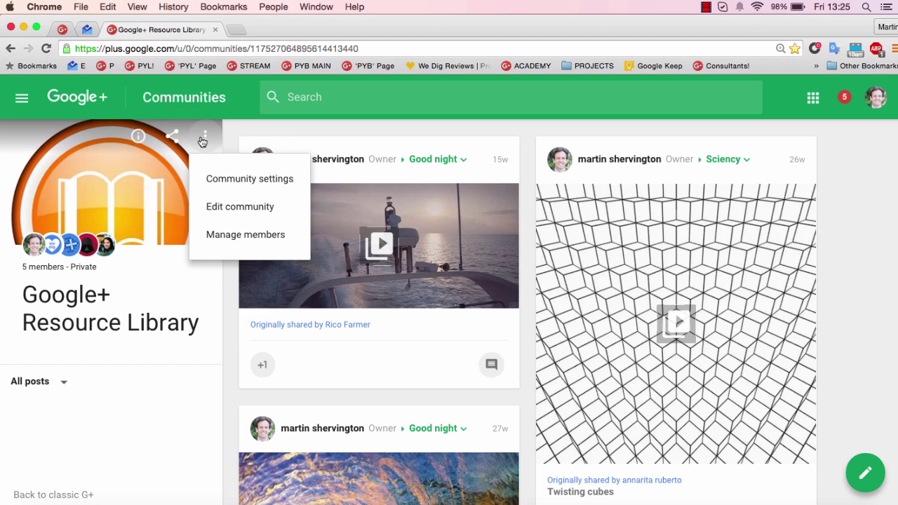
pyautogui.click(251, 181)
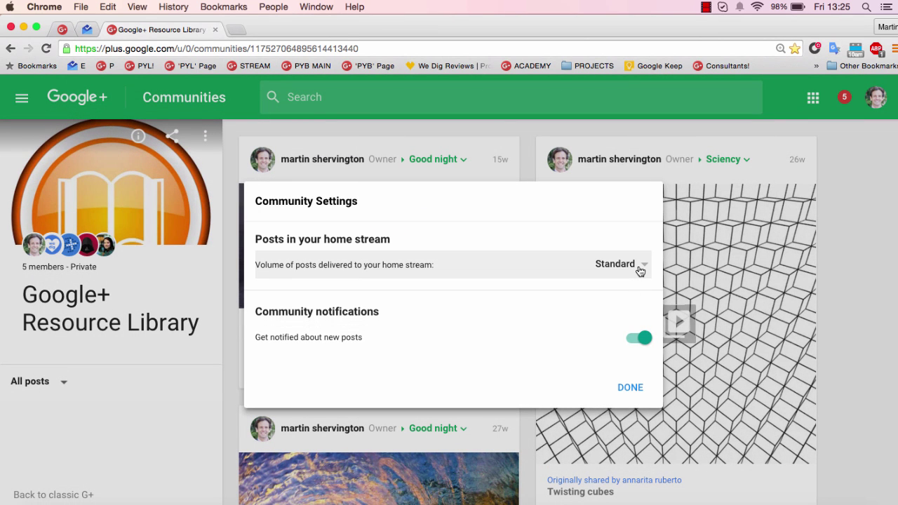
pyautogui.click(639, 271)
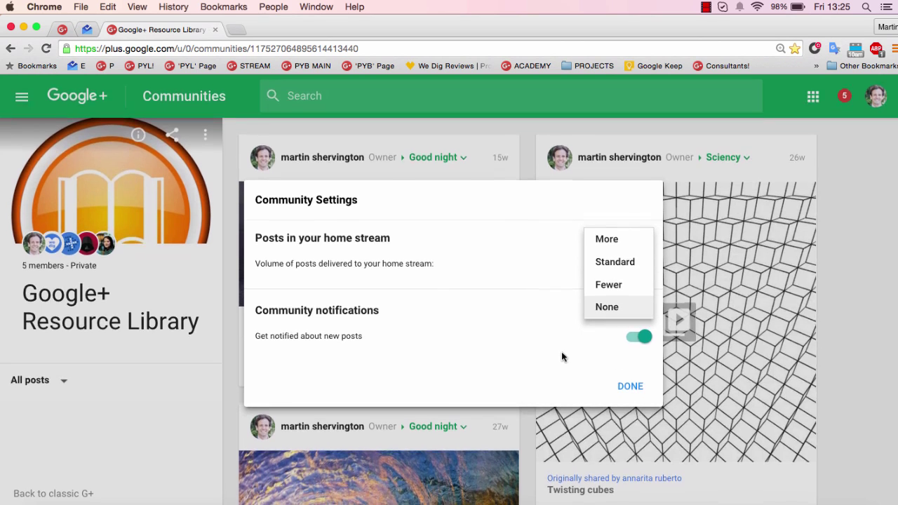
pyautogui.click(588, 345)
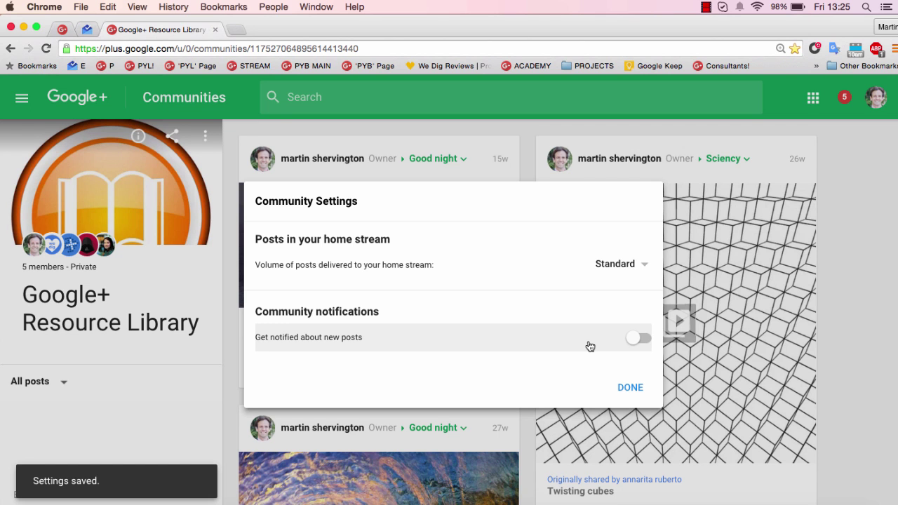
pyautogui.click(589, 346)
pyautogui.click(631, 388)
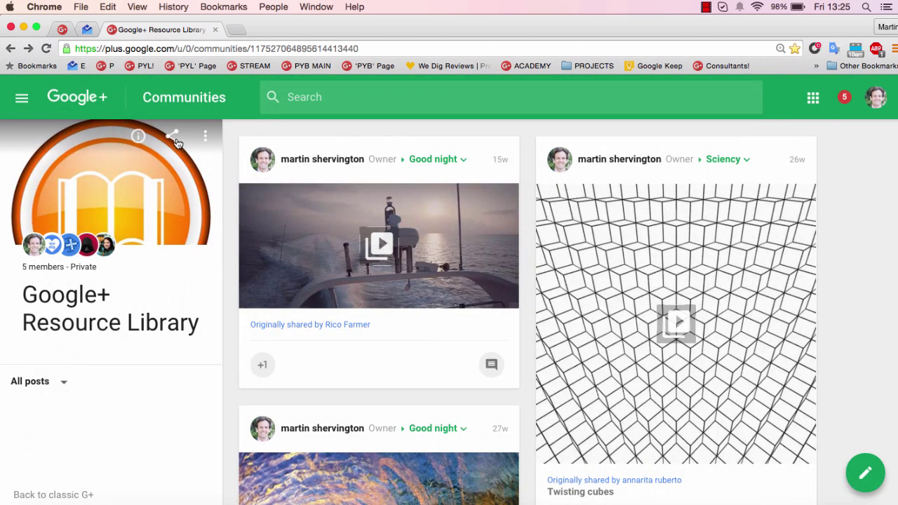
# - View the invitation post for inviting people to the Google+ Resource Library community, and cancel it
pyautogui.click(175, 142)
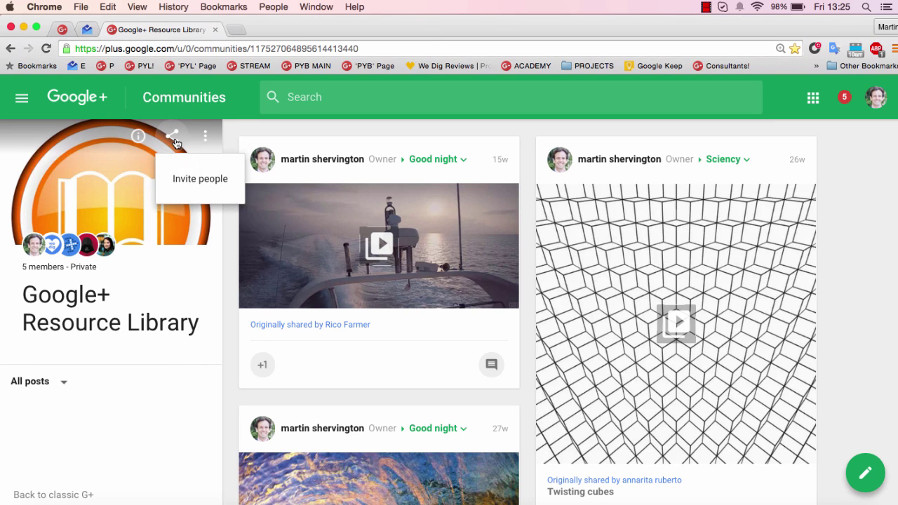
pyautogui.click(204, 179)
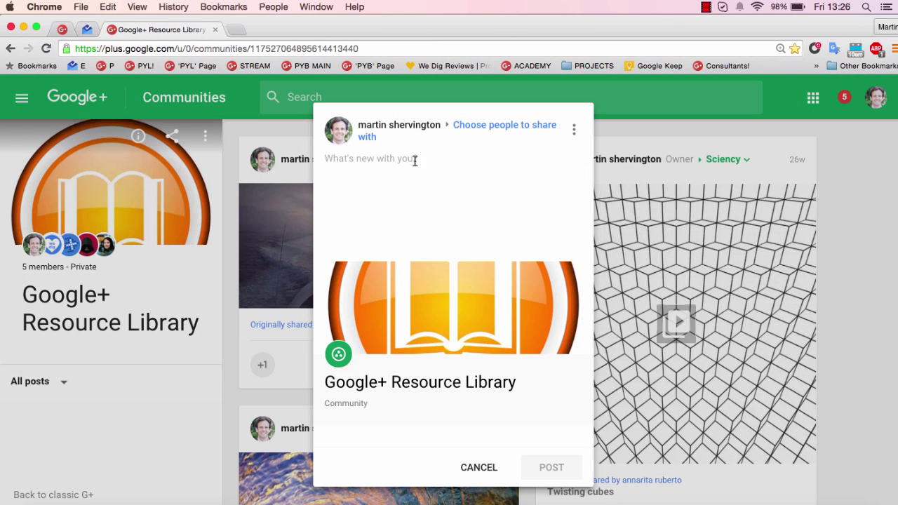
pyautogui.click(483, 471)
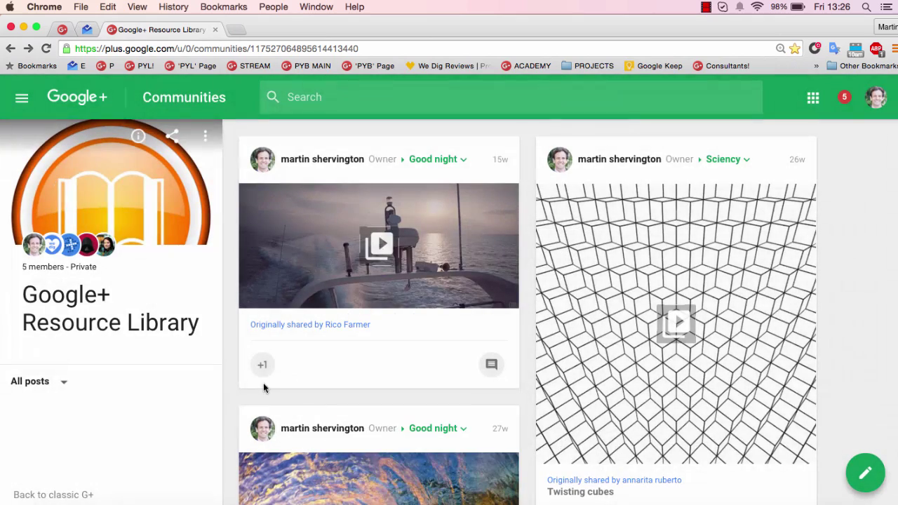
# - Look through the list of post categories in the Google+ Resource Library community
pyautogui.click(54, 384)
pyautogui.scroll(-5, 140, 381)
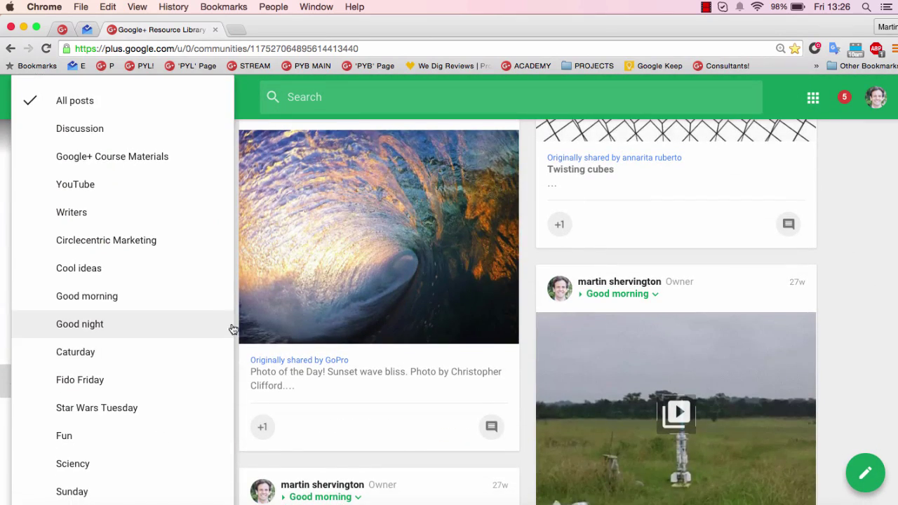
pyautogui.scroll(5, 231, 329)
pyautogui.scroll(3, 236, 242)
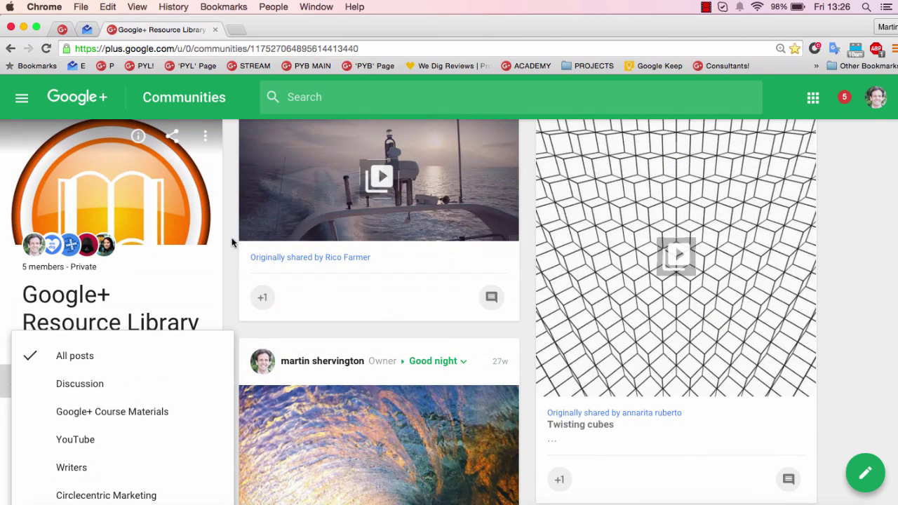
# - Open the Plus Your Business! community from your communities and view its home stream volume and new-post notification settings
pyautogui.click(225, 251)
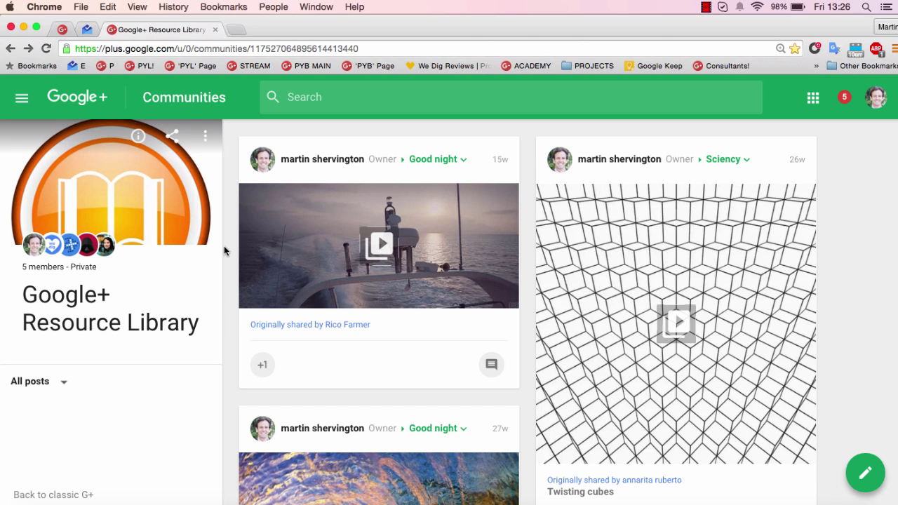
pyautogui.click(10, 48)
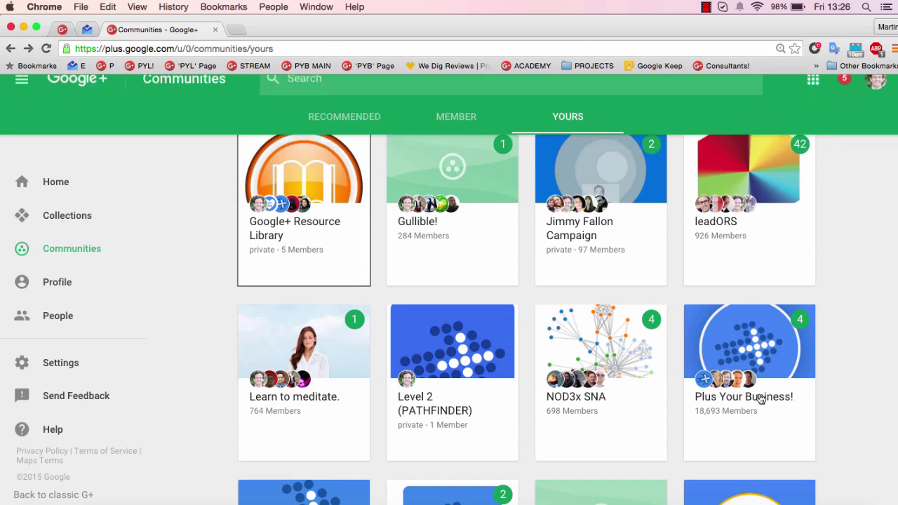
pyautogui.click(747, 404)
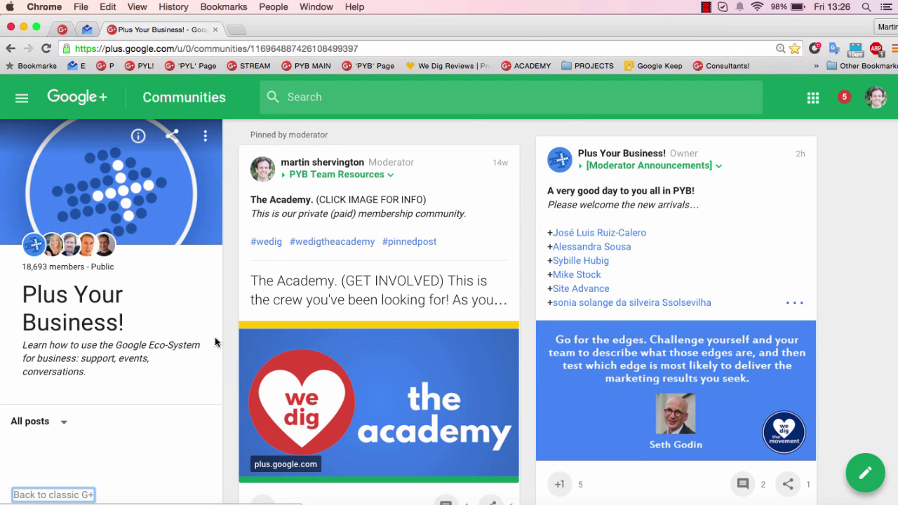
pyautogui.click(205, 137)
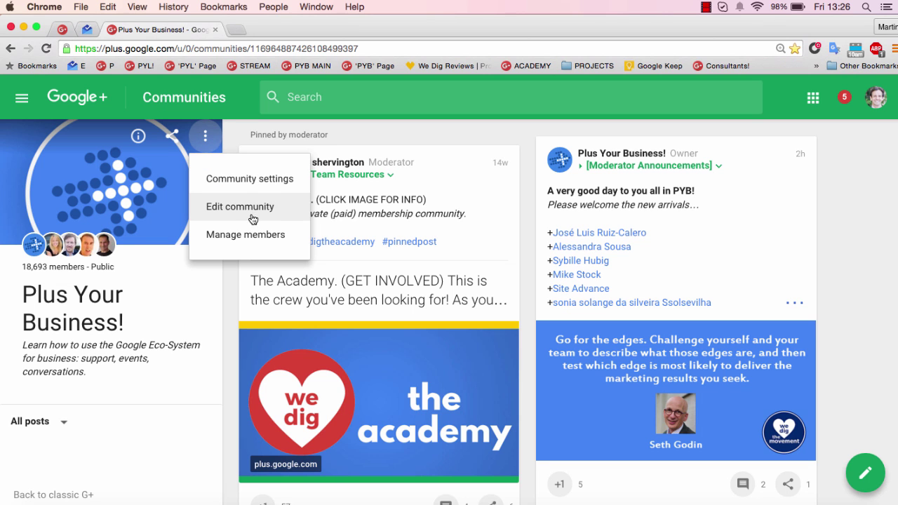
pyautogui.click(252, 181)
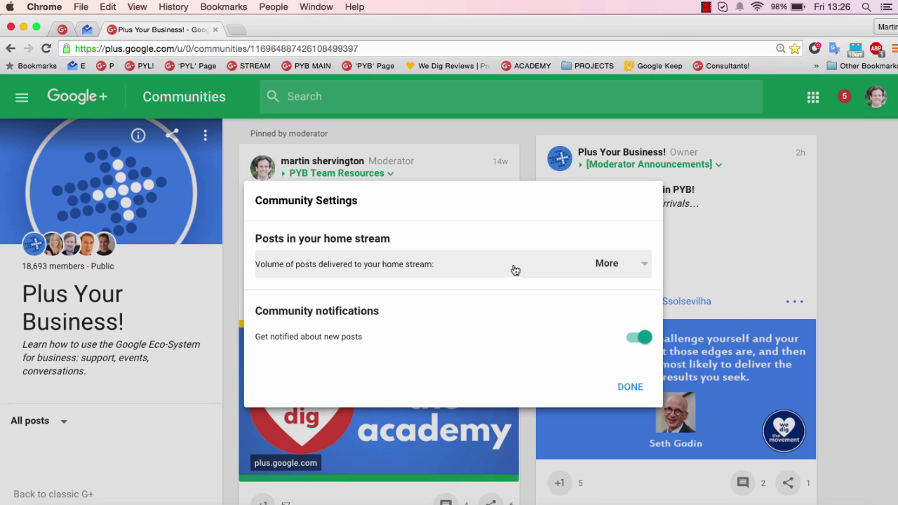
pyautogui.click(629, 387)
# - Look through the Plus Your Business! community's edit form, including Ask to join and the description, and close it without changes
pyautogui.click(206, 138)
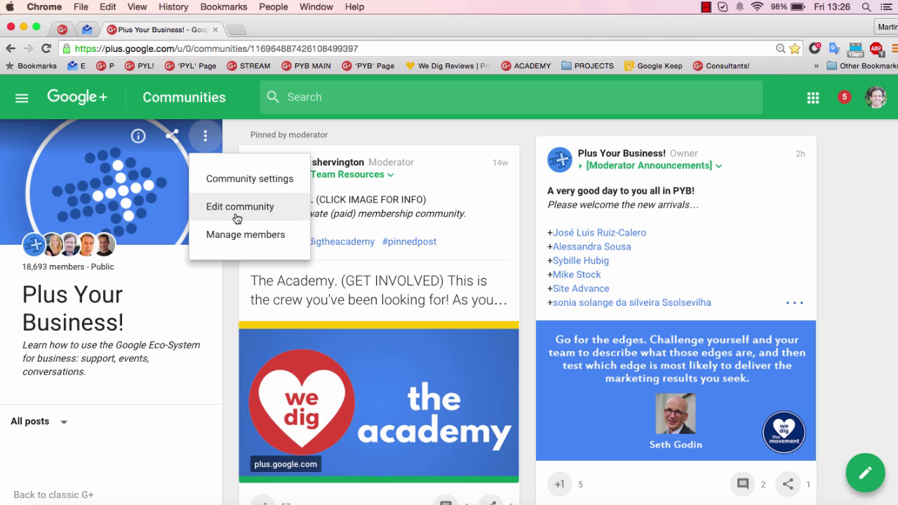
pyautogui.click(237, 208)
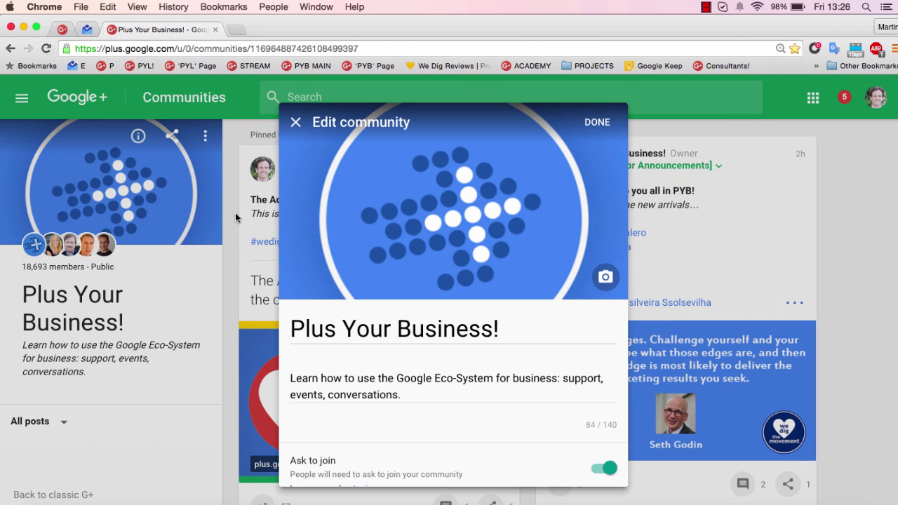
pyautogui.scroll(-2, 509, 386)
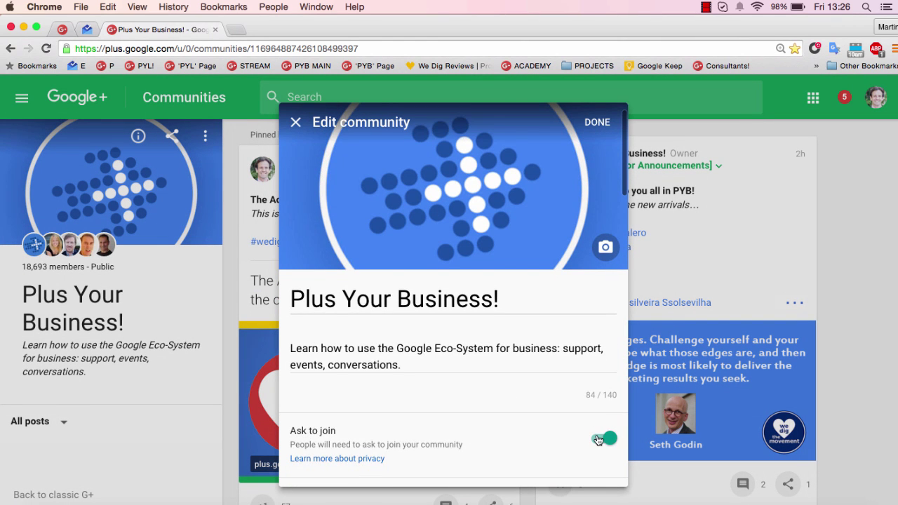
pyautogui.scroll(-1, 597, 439)
pyautogui.scroll(-2, 593, 399)
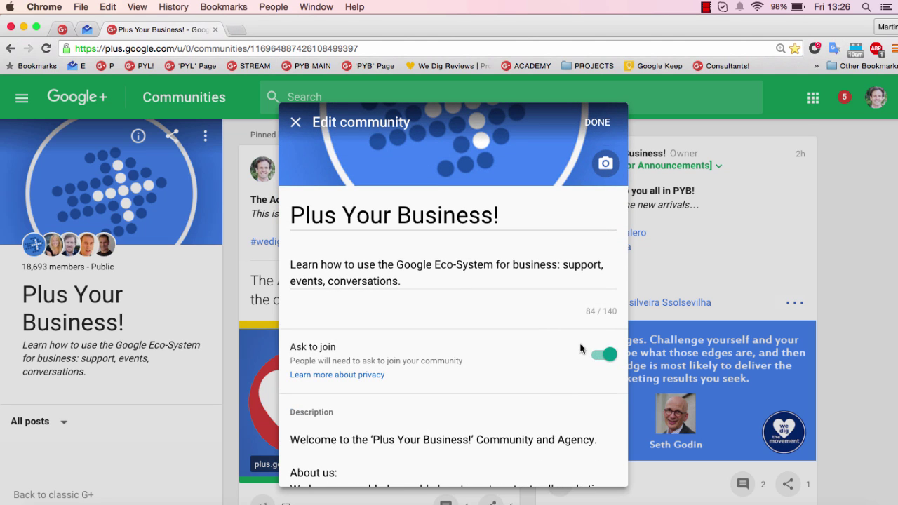
pyautogui.scroll(-2, 581, 348)
pyautogui.scroll(-2, 581, 349)
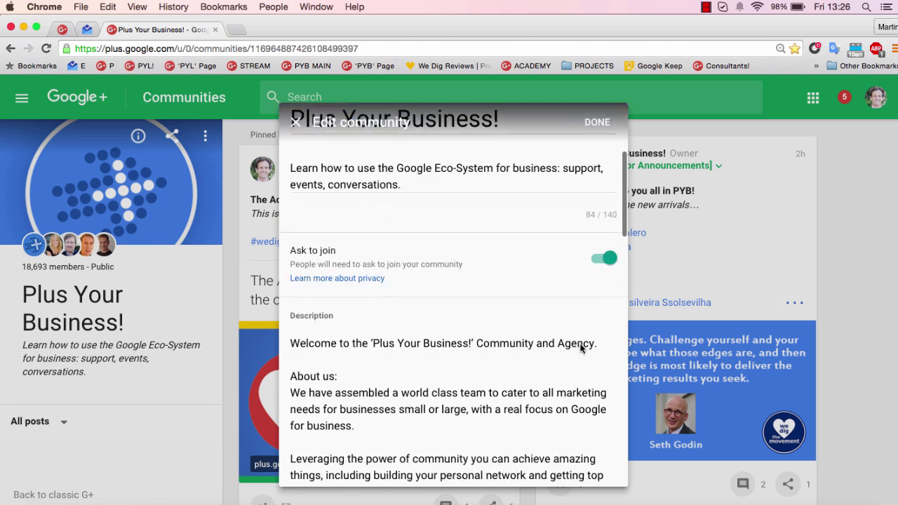
pyautogui.scroll(-5, 519, 382)
pyautogui.scroll(-6, 519, 382)
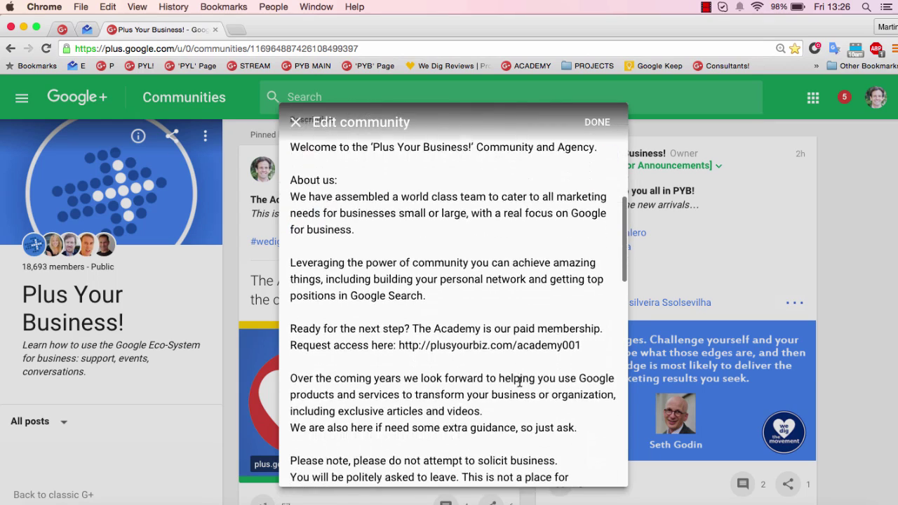
pyautogui.scroll(15, 520, 383)
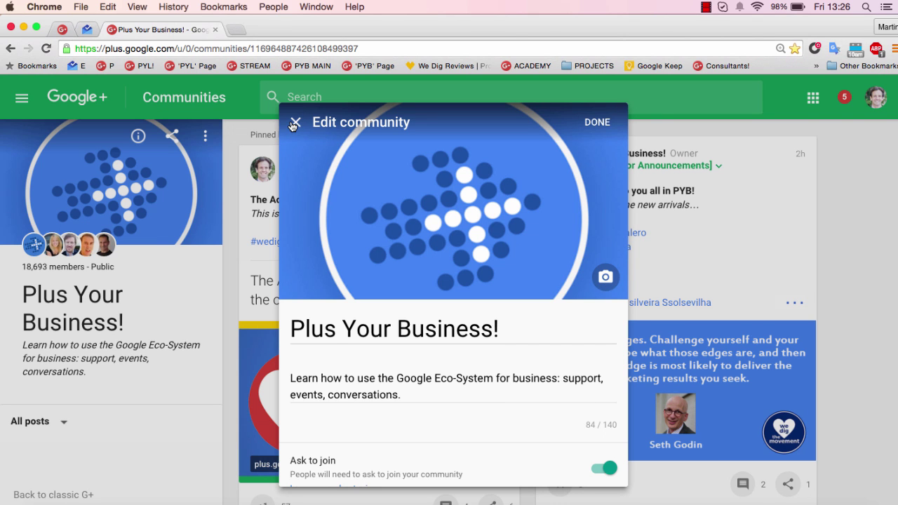
pyautogui.click(293, 124)
# - View the public community description of Plus Your Business!, and revisit its edit form without changing anything
pyautogui.click(139, 136)
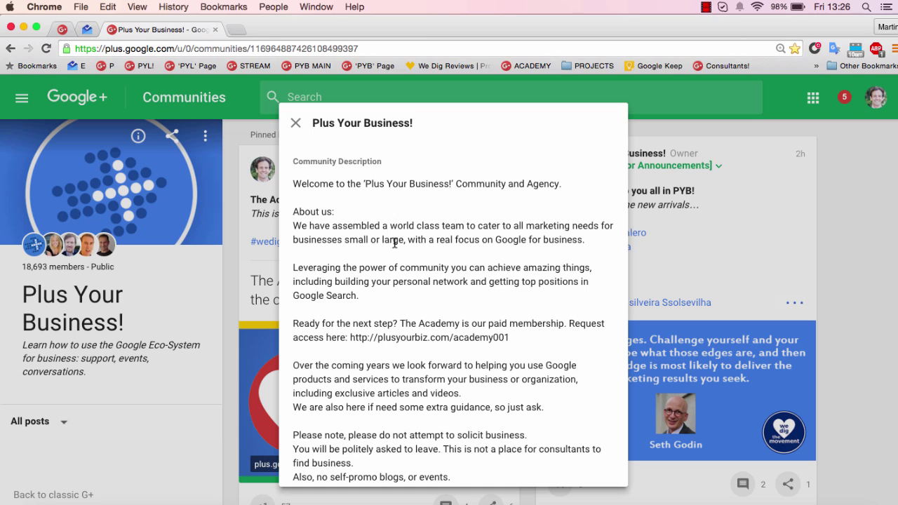
pyautogui.click(296, 125)
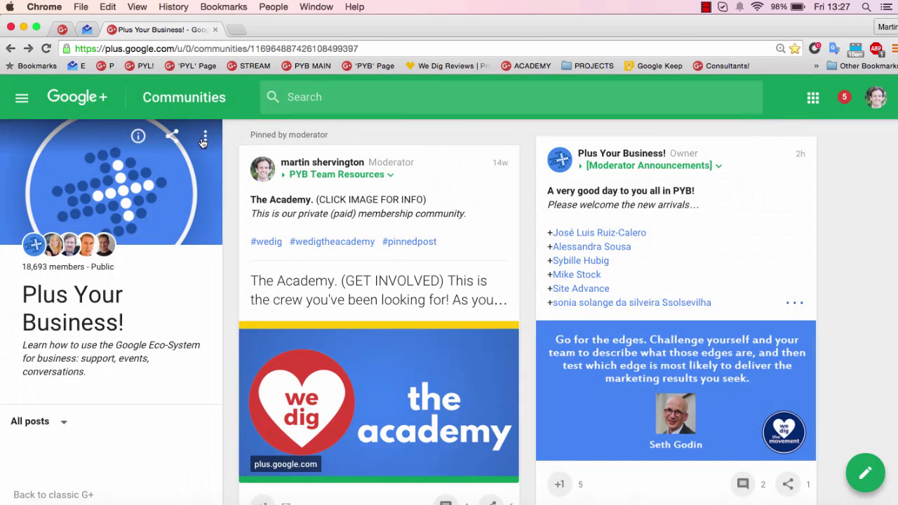
pyautogui.click(204, 138)
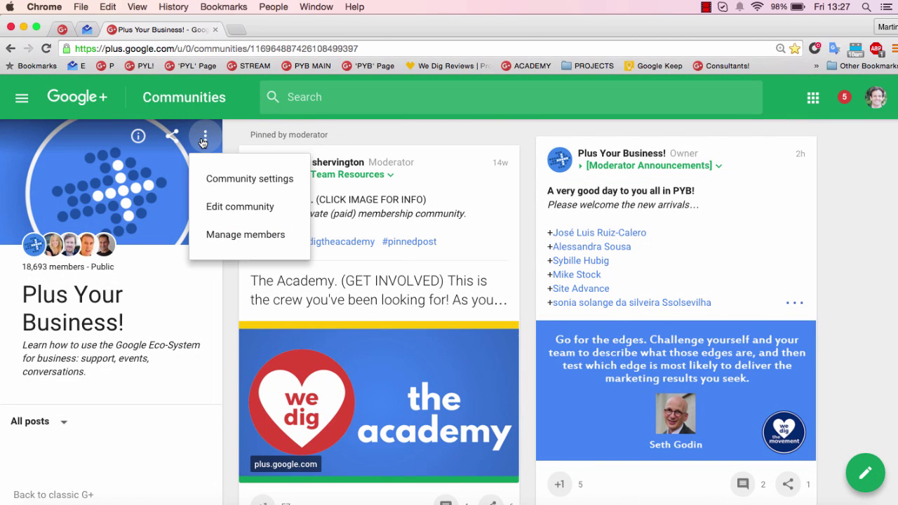
pyautogui.click(242, 207)
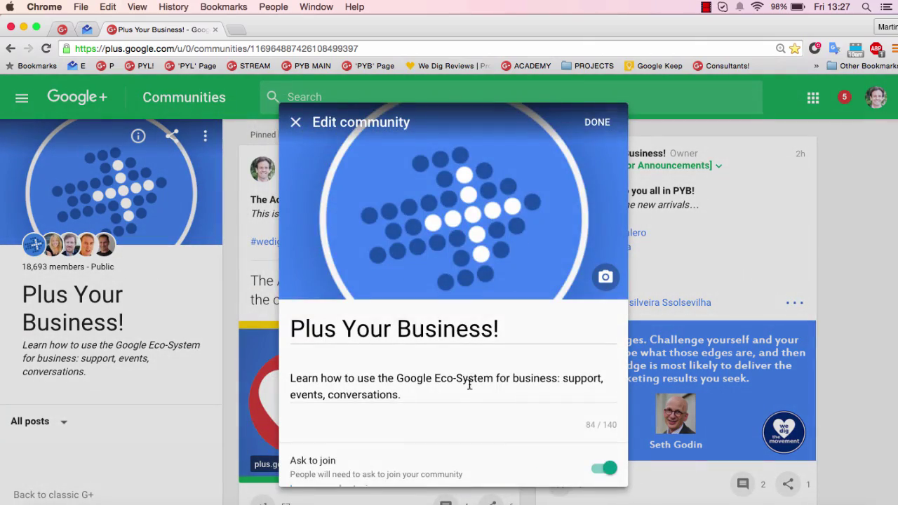
pyautogui.scroll(-3, 469, 384)
pyautogui.scroll(3, 474, 392)
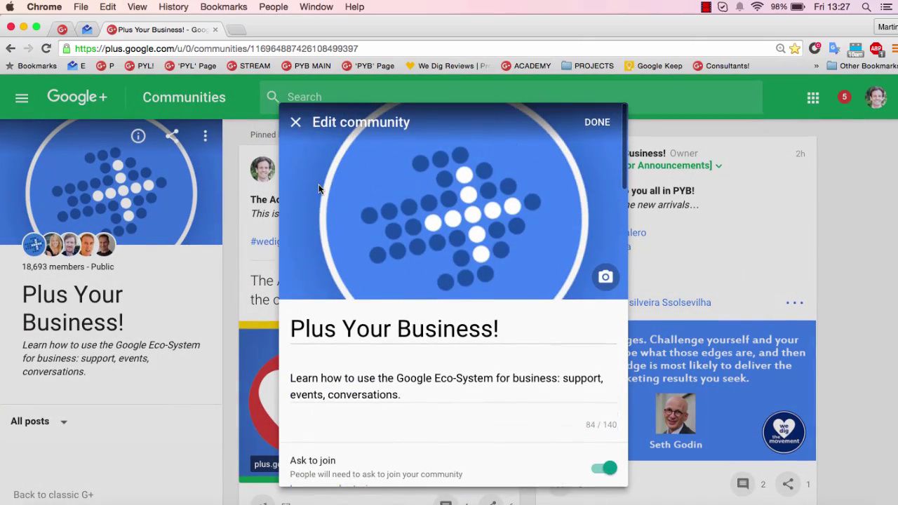
pyautogui.click(295, 122)
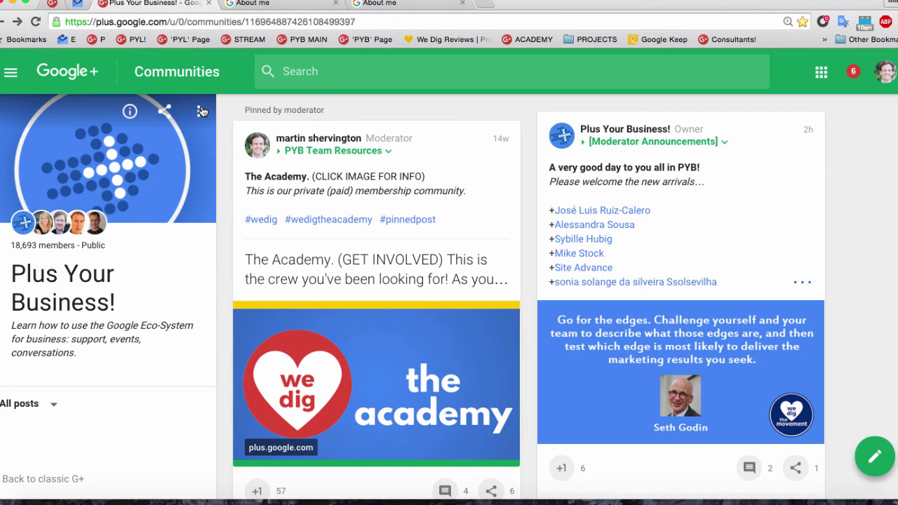
# - Open member management for Plus Your Business! and examine the ban and remove options for a member and the member list filter
pyautogui.click(201, 111)
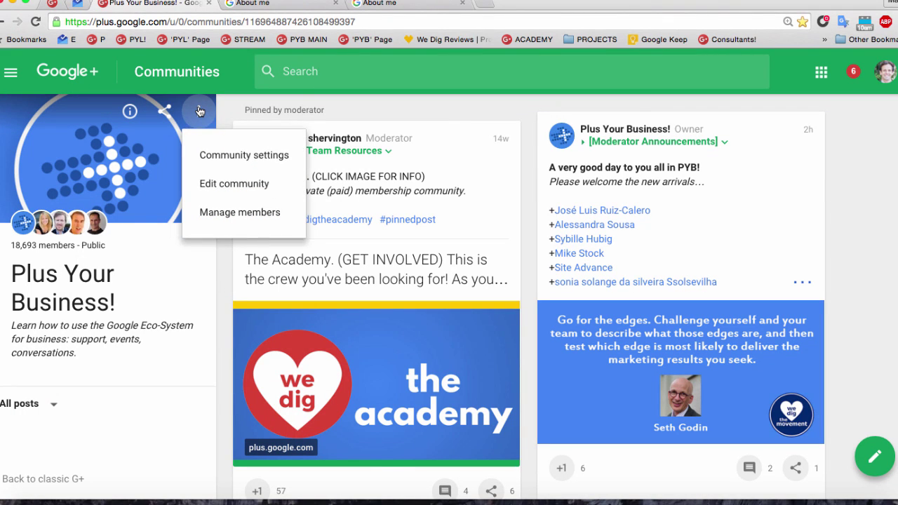
pyautogui.click(240, 214)
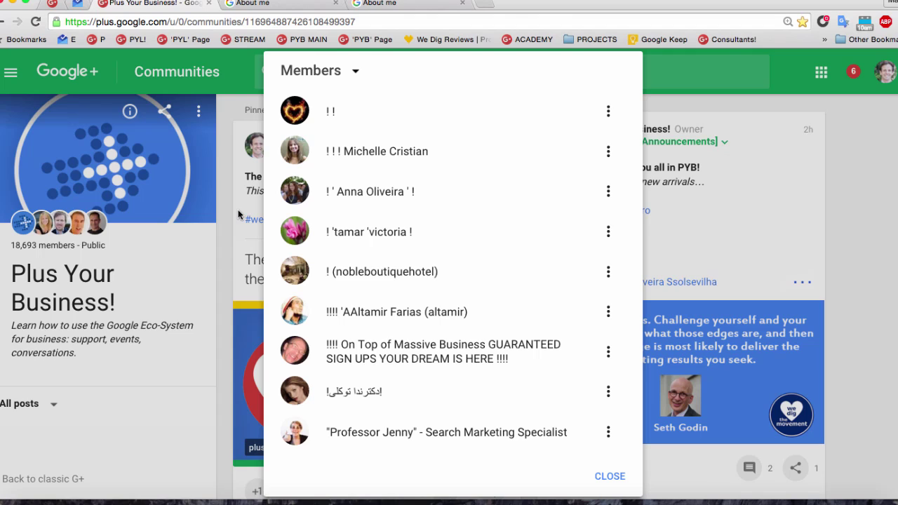
pyautogui.click(608, 112)
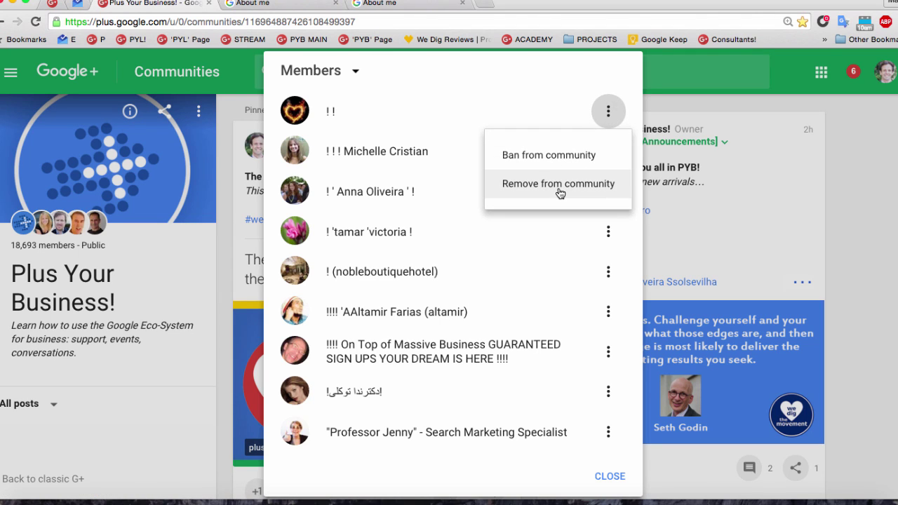
pyautogui.click(358, 74)
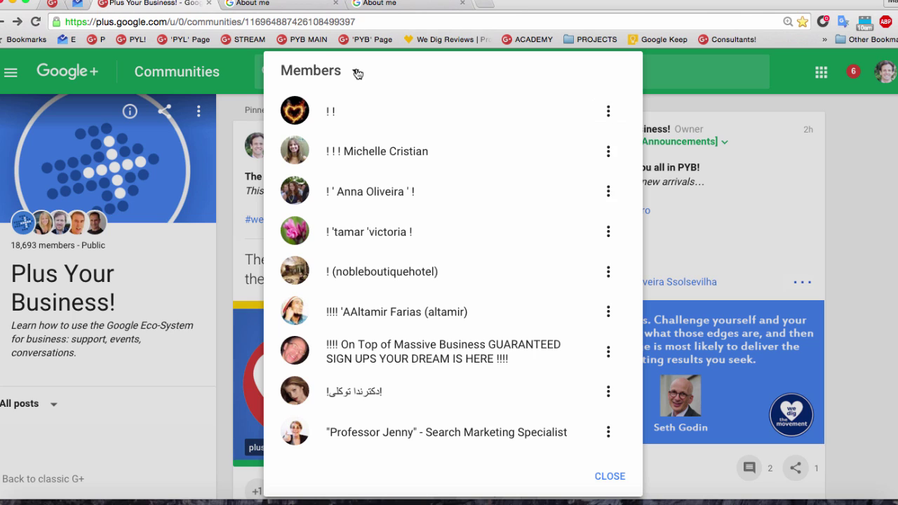
pyautogui.click(355, 72)
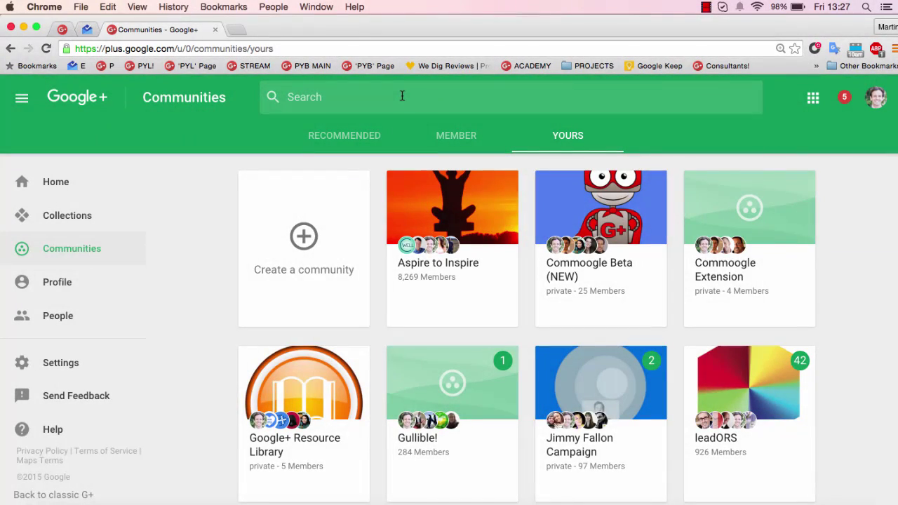
# - Open the Explore page and look through its featured collections, recommended communities, suggested people and suggested posts
pyautogui.click(402, 96)
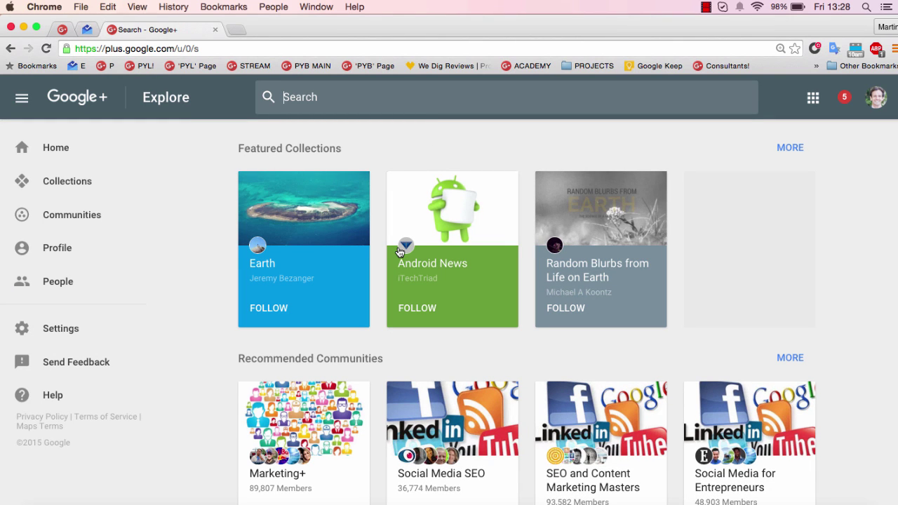
pyautogui.scroll(-5, 398, 251)
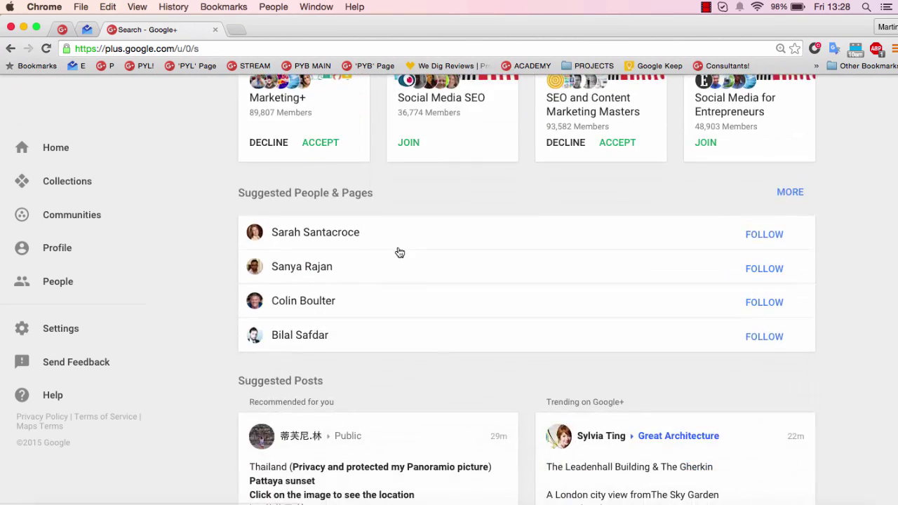
pyautogui.scroll(5, 399, 252)
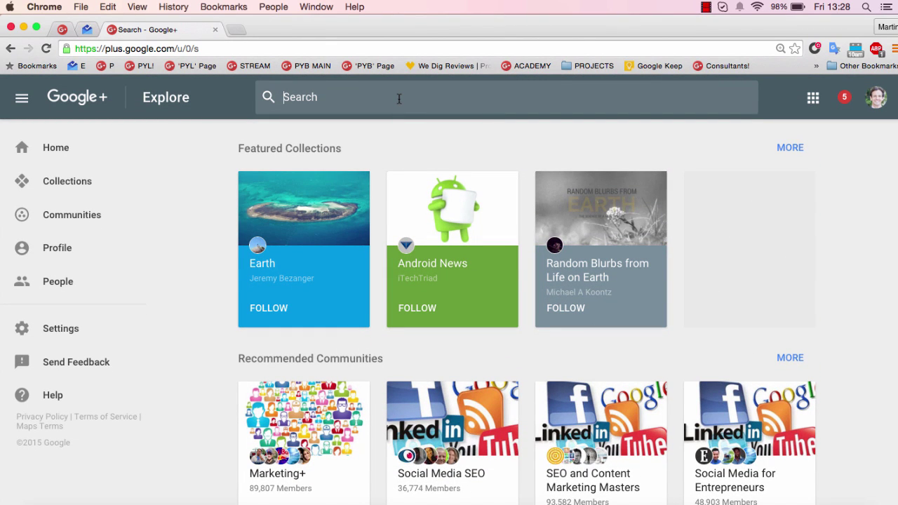
# - Search Google+ for "business" and look through the matching collections, communities, people and pages
pyautogui.write('business')
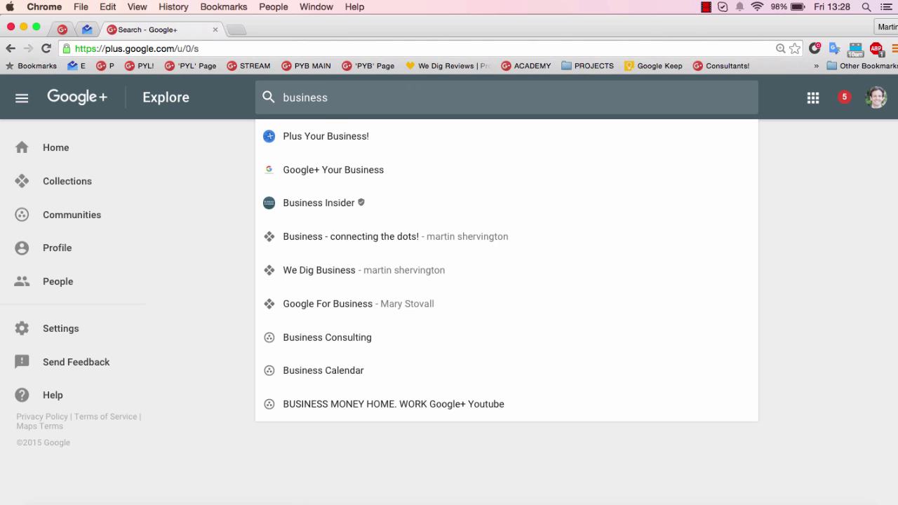
pyautogui.press('Return')
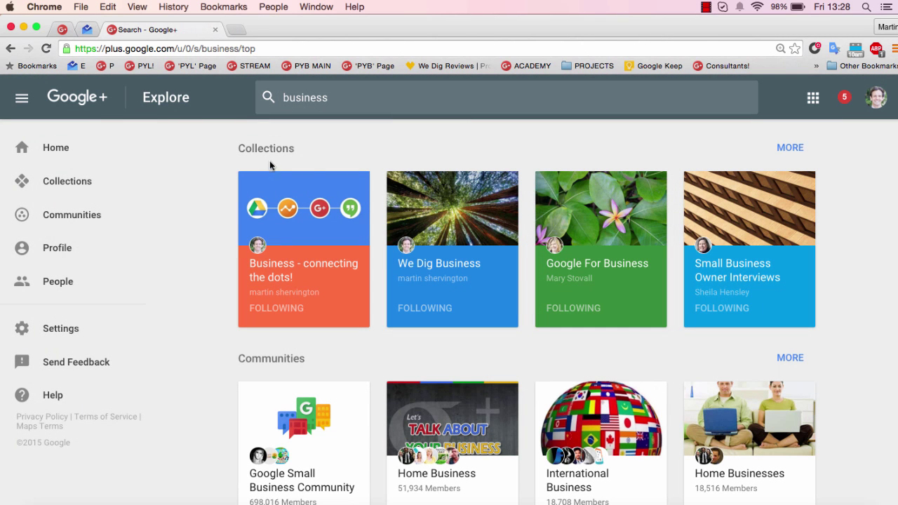
pyautogui.scroll(-4, 344, 337)
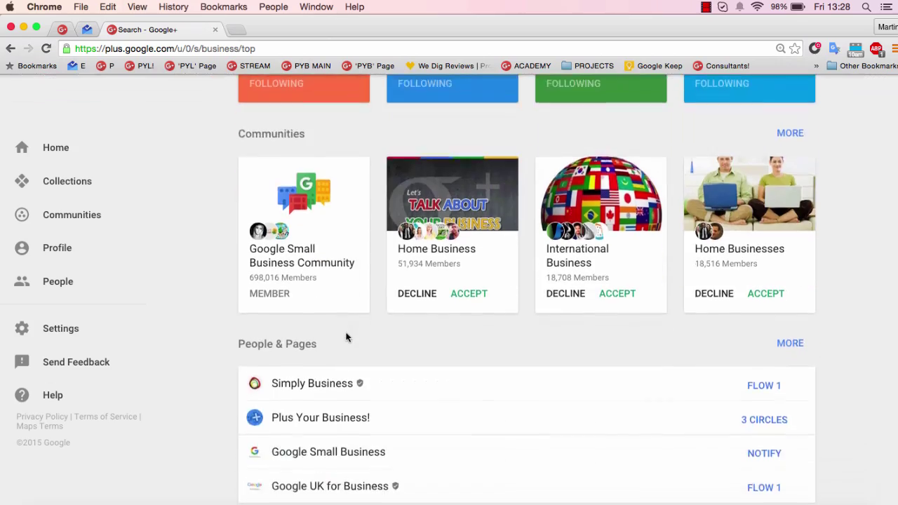
pyautogui.scroll(-3, 345, 337)
pyautogui.scroll(7, 345, 337)
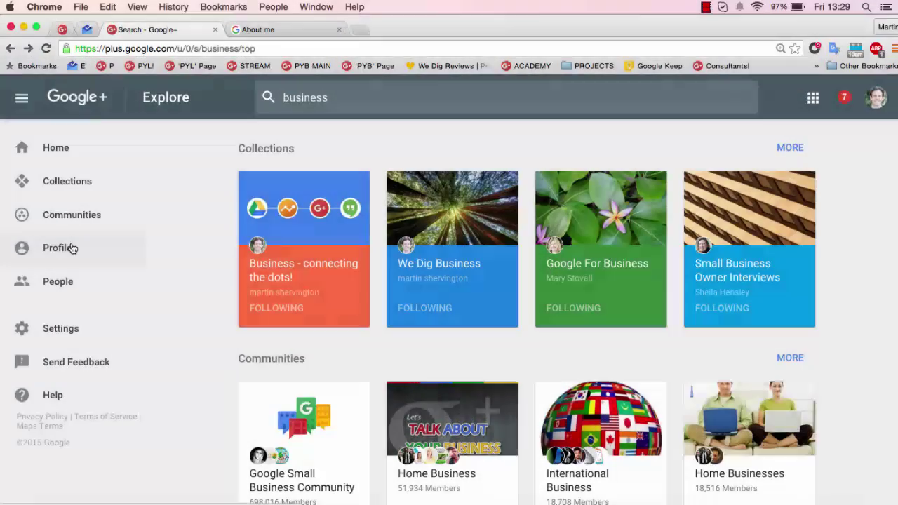
# - Open the profile and its edit form, and view the cover photo picker without choosing a photo
pyautogui.click(70, 248)
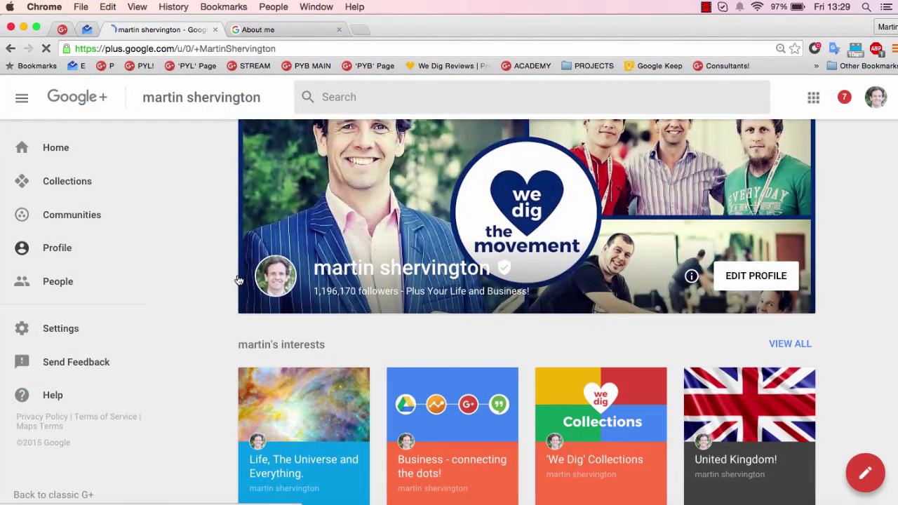
pyautogui.scroll(1, 450, 346)
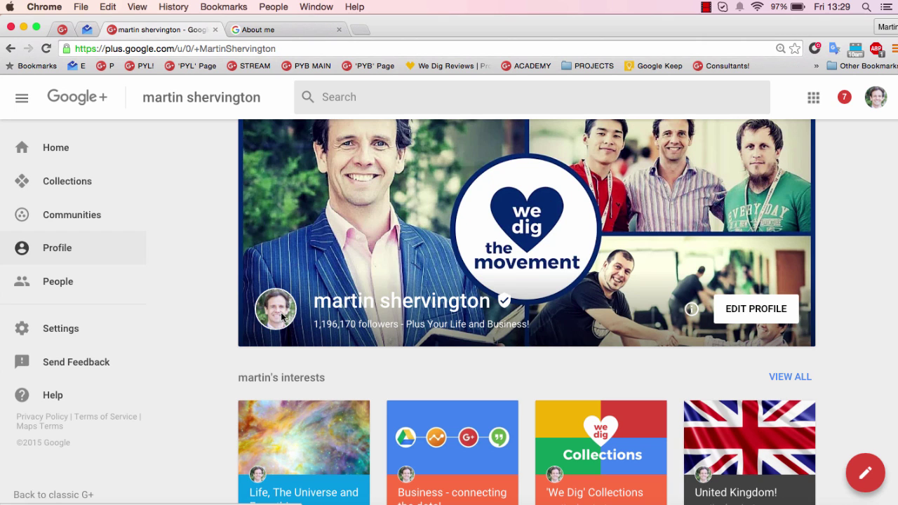
pyautogui.scroll(-1, 602, 356)
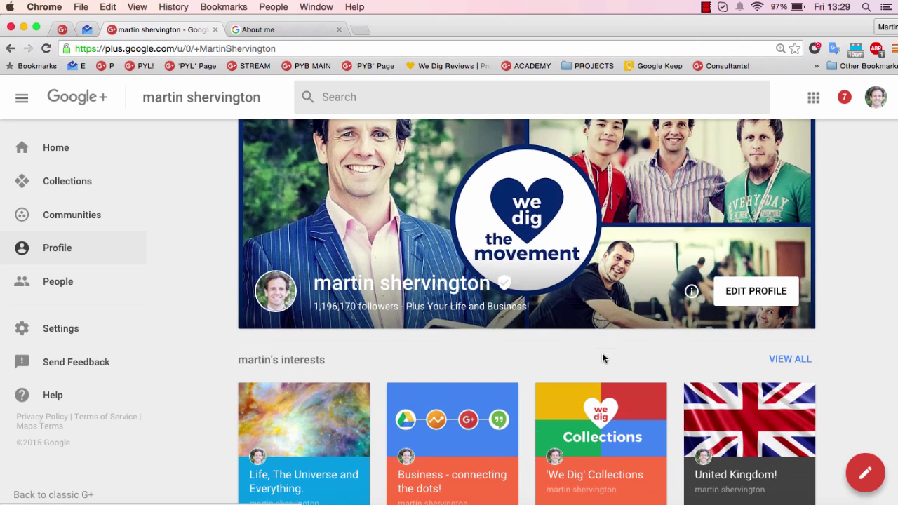
pyautogui.click(749, 292)
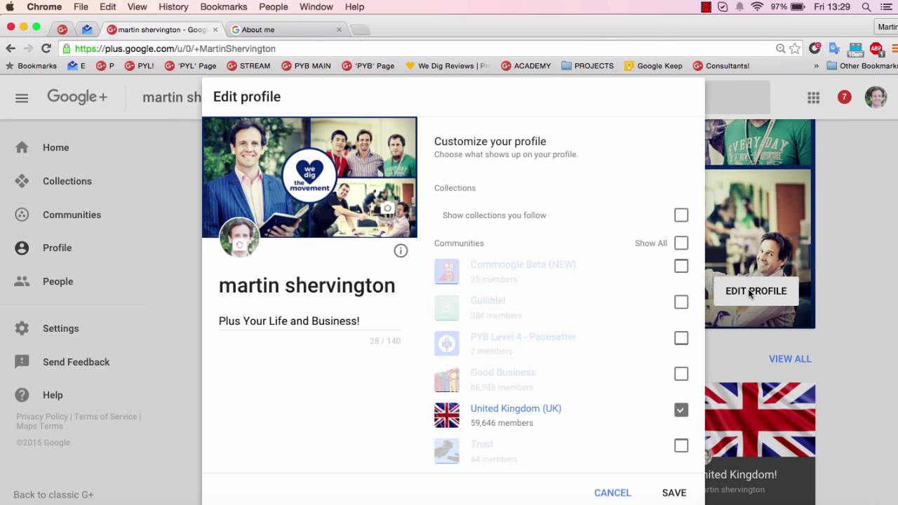
pyautogui.click(388, 210)
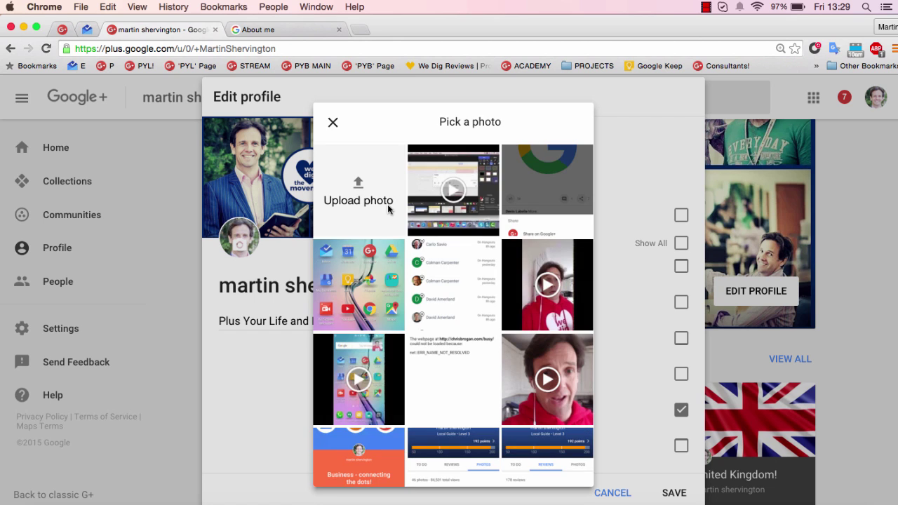
pyautogui.click(334, 125)
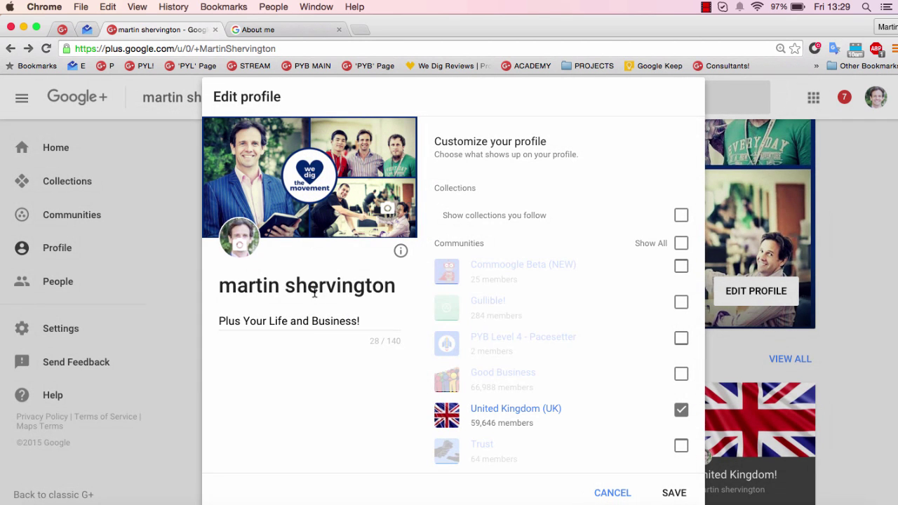
# - Examine the tagline and the collection and community visibility options in the profile edit form, and leave it without saving
pyautogui.click(310, 322)
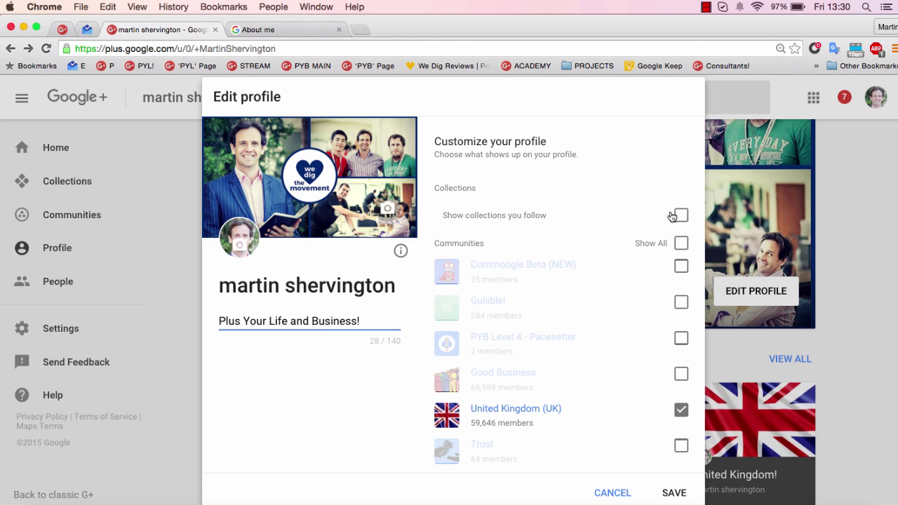
pyautogui.scroll(-10, 676, 253)
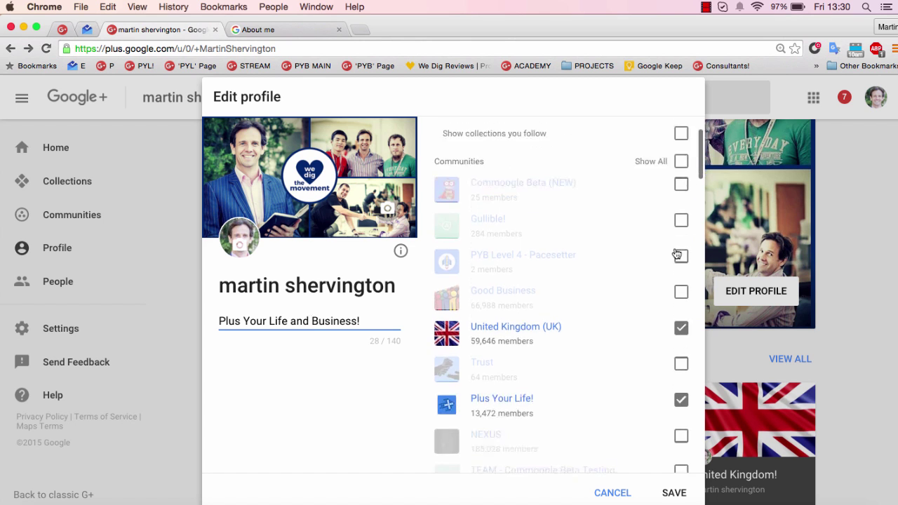
pyautogui.scroll(-10, 676, 253)
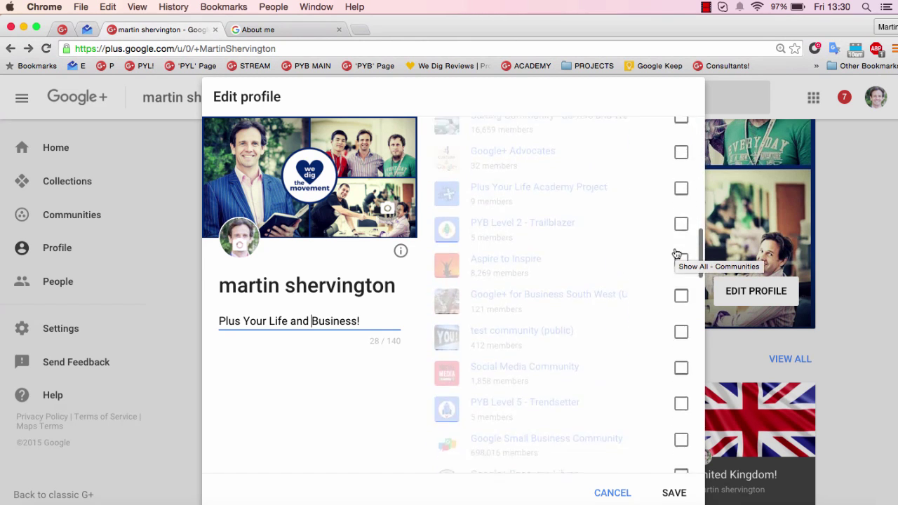
pyautogui.click(613, 493)
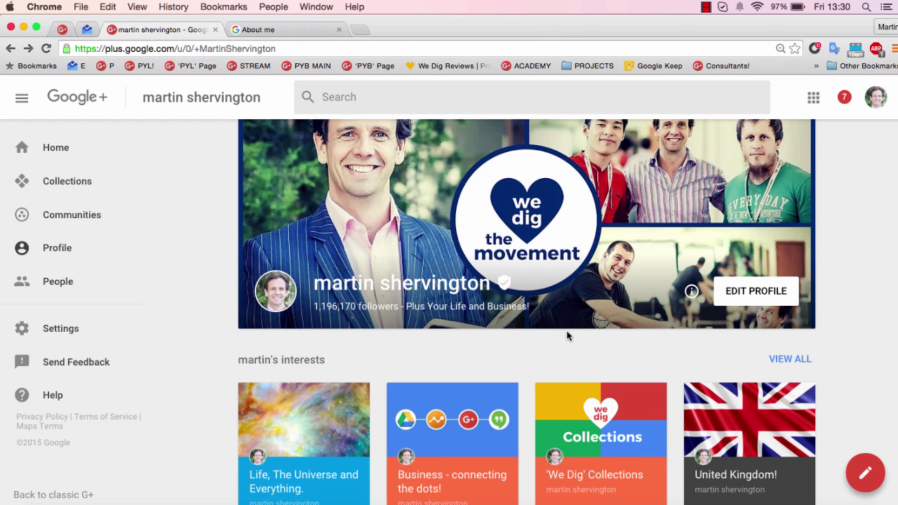
# - Open the profile's About me page and view who can see the work contact info, without changing the visibility
pyautogui.click(692, 292)
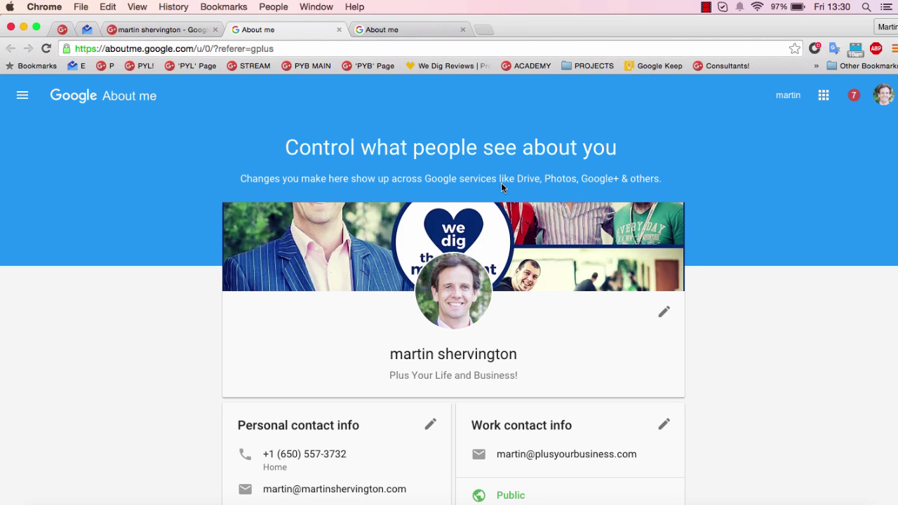
pyautogui.scroll(-2, 500, 183)
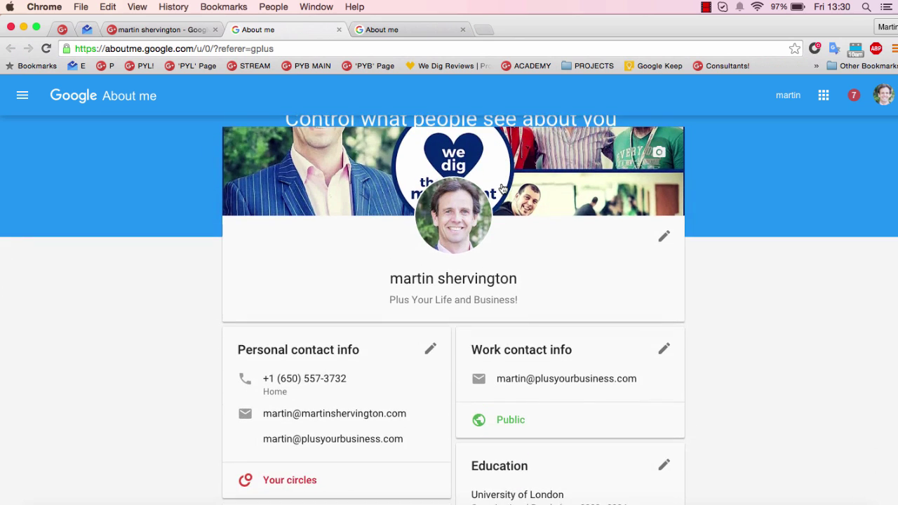
pyautogui.scroll(2, 502, 187)
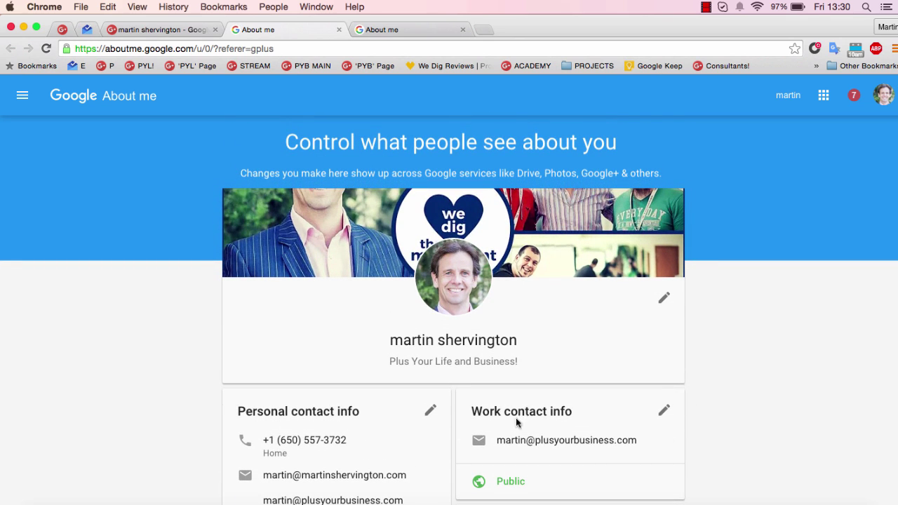
pyautogui.scroll(-1, 557, 475)
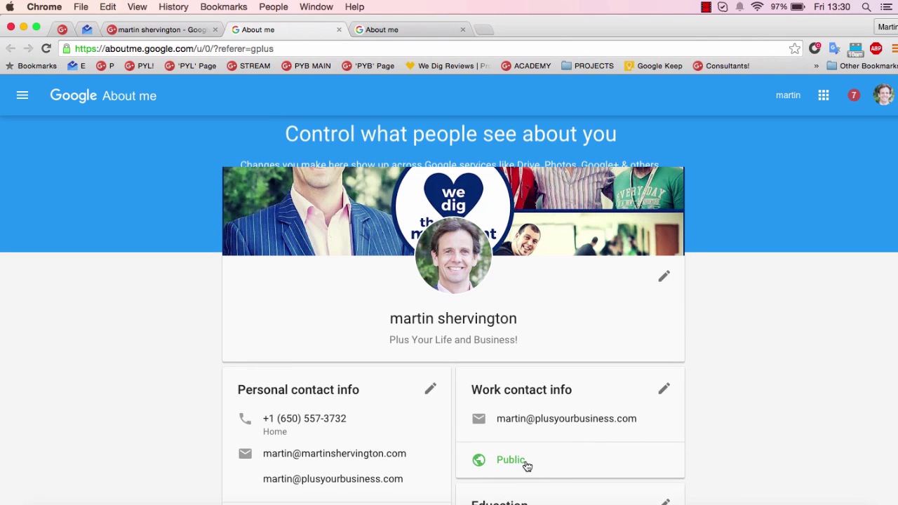
pyautogui.click(523, 465)
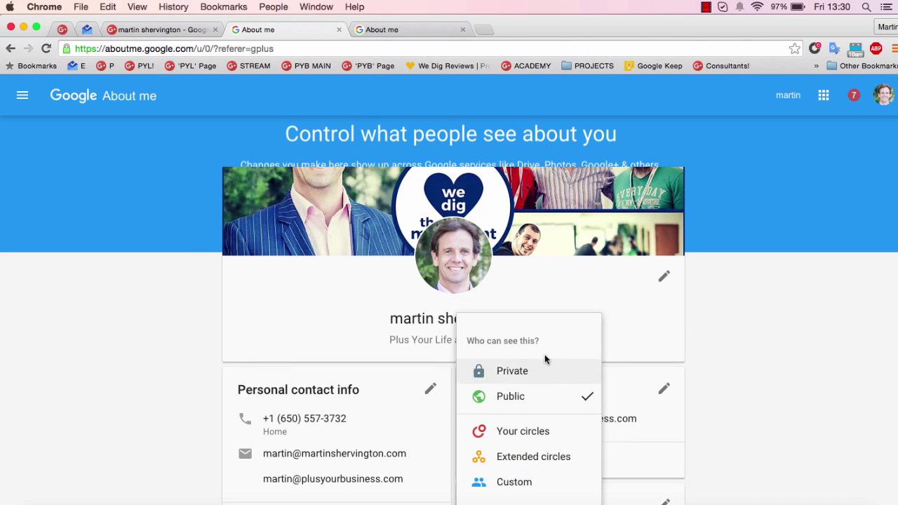
pyautogui.click(727, 377)
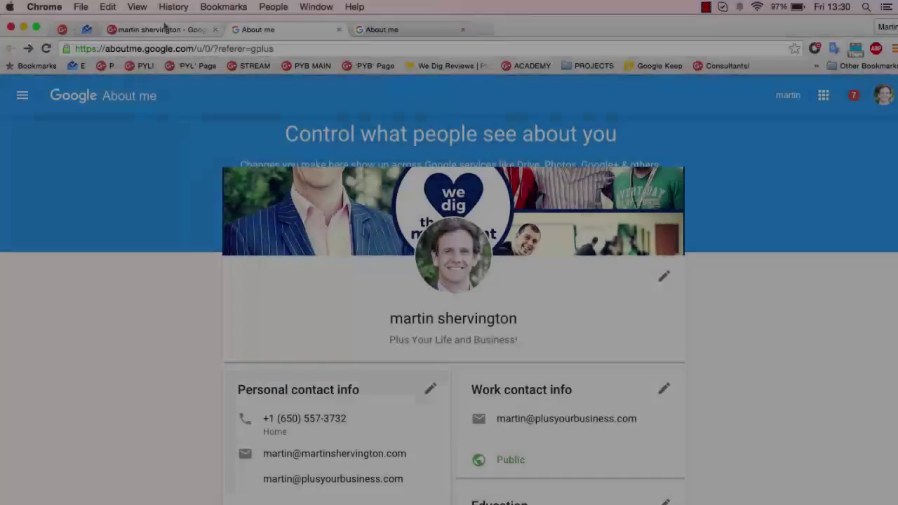
# - Return to the Google+ profile, view all of its interests, look through the owned collections and communities, and go back
pyautogui.click(165, 30)
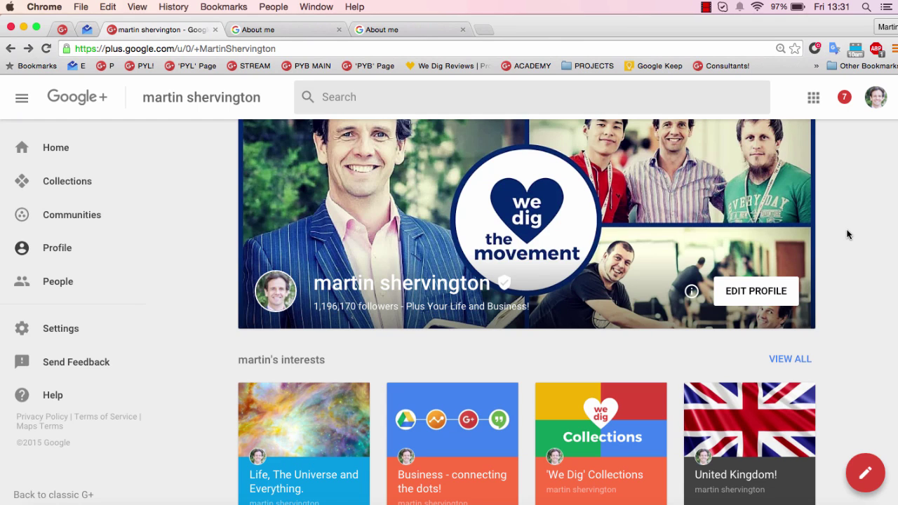
pyautogui.scroll(-4, 848, 234)
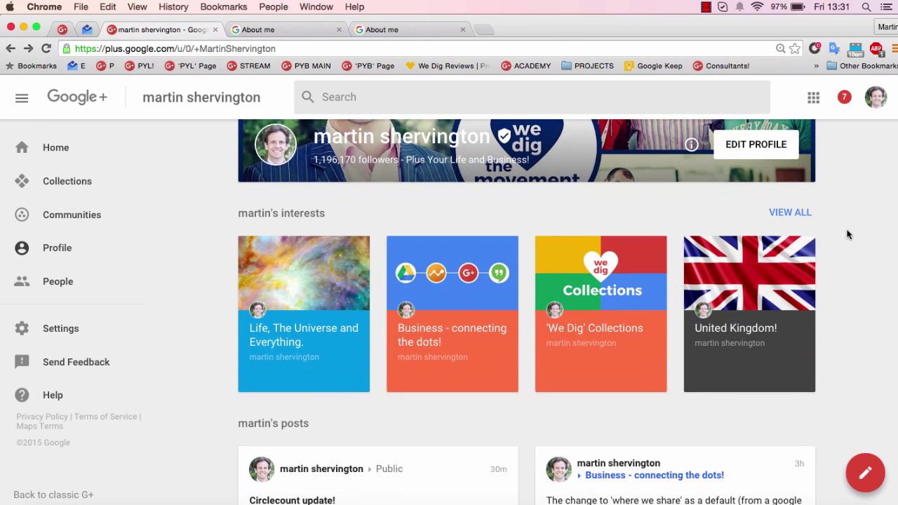
pyautogui.scroll(-1, 357, 222)
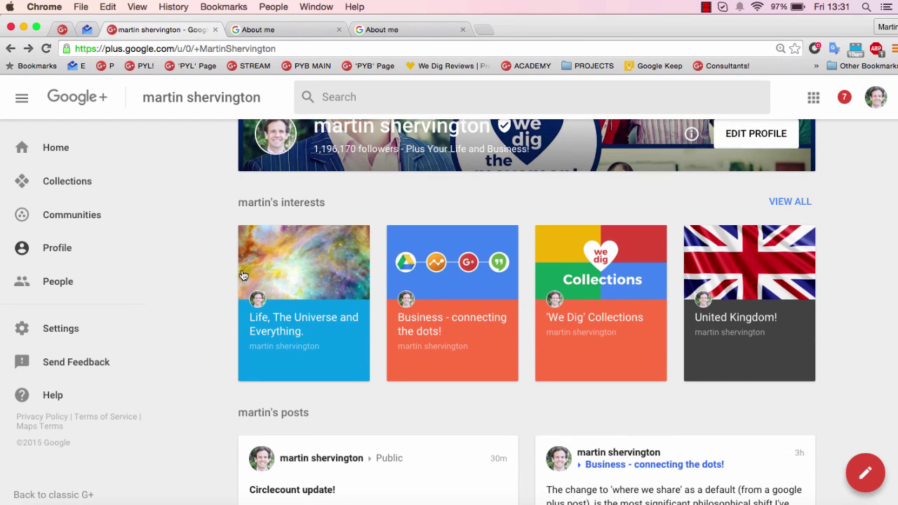
pyautogui.click(791, 202)
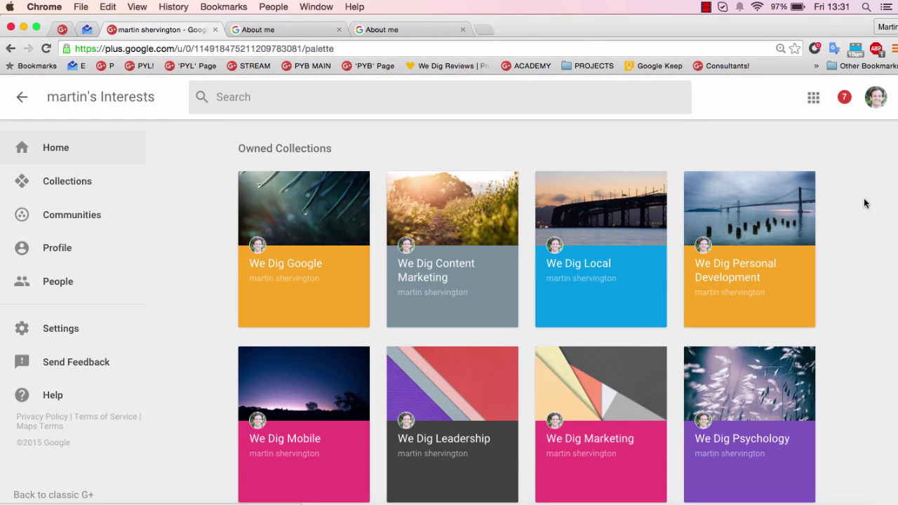
pyautogui.scroll(-15, 864, 203)
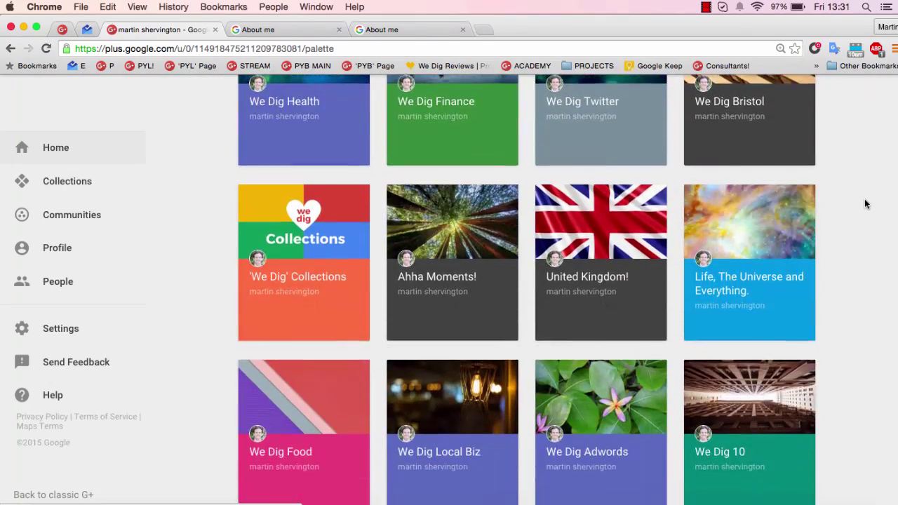
pyautogui.scroll(-10, 864, 203)
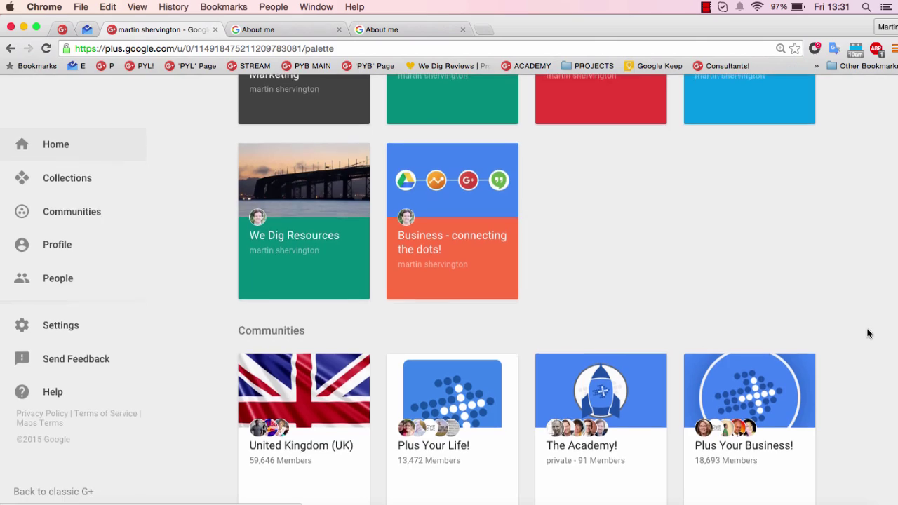
pyautogui.scroll(15, 868, 333)
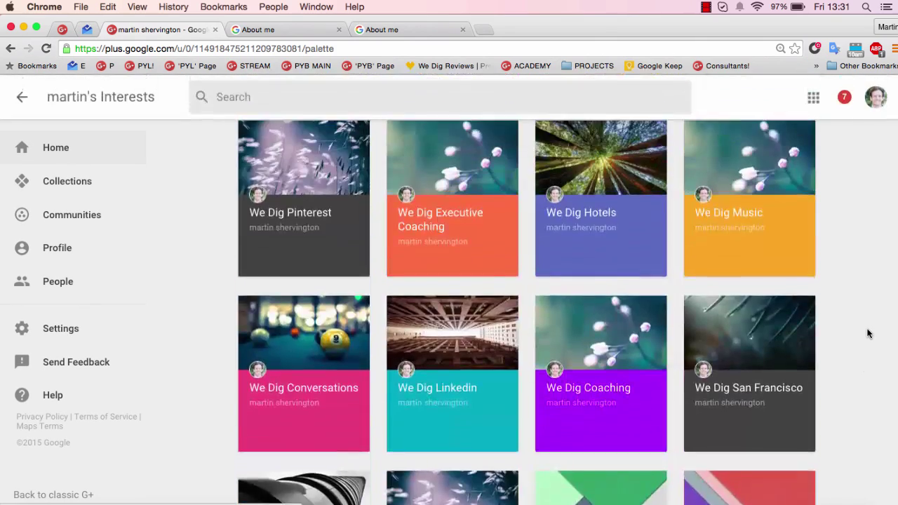
pyautogui.scroll(2, 867, 333)
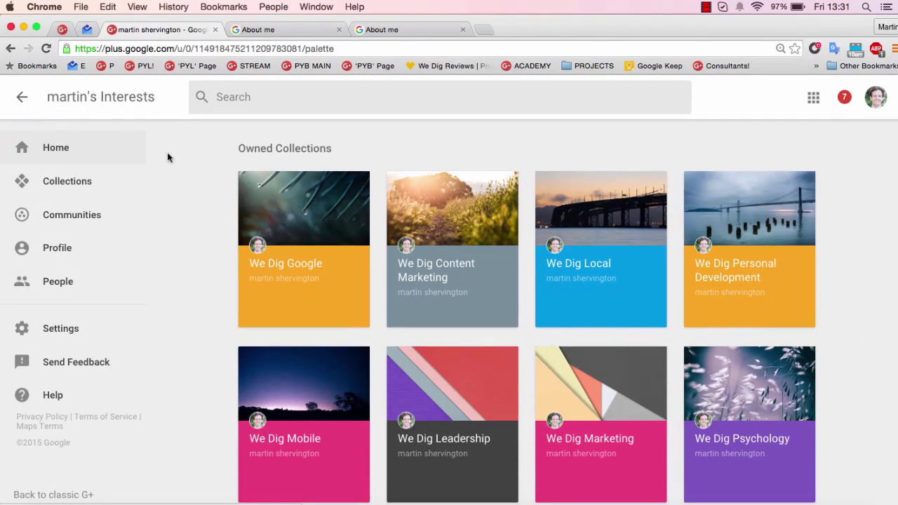
pyautogui.click(22, 105)
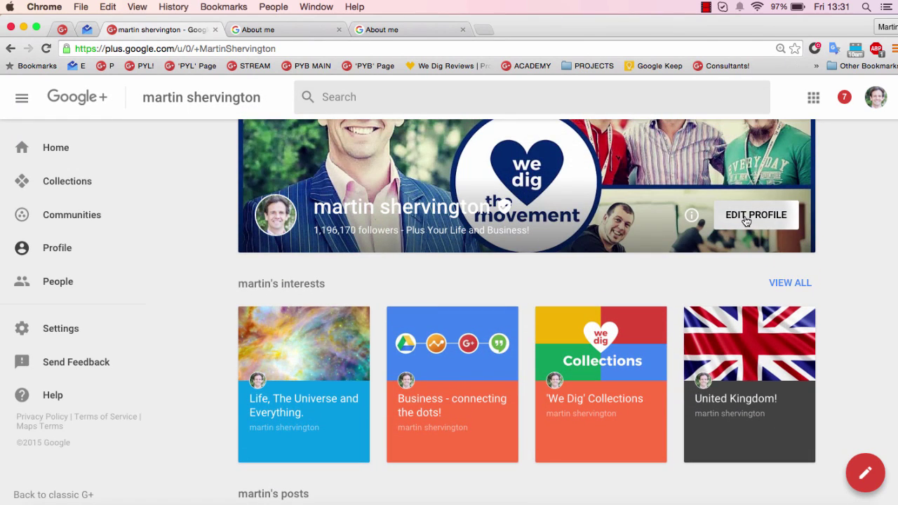
# - Revisit the profile edit form without saving, and look at the posts section of the profile
pyautogui.click(746, 219)
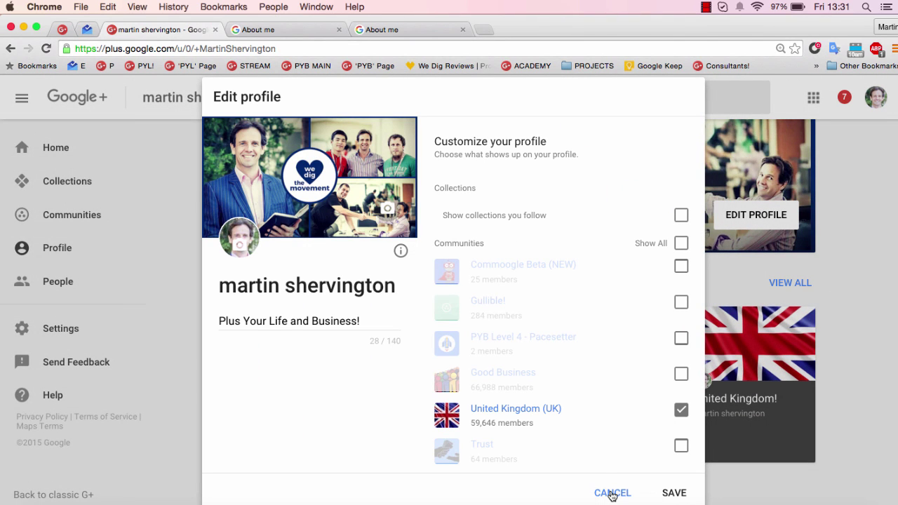
pyautogui.click(612, 494)
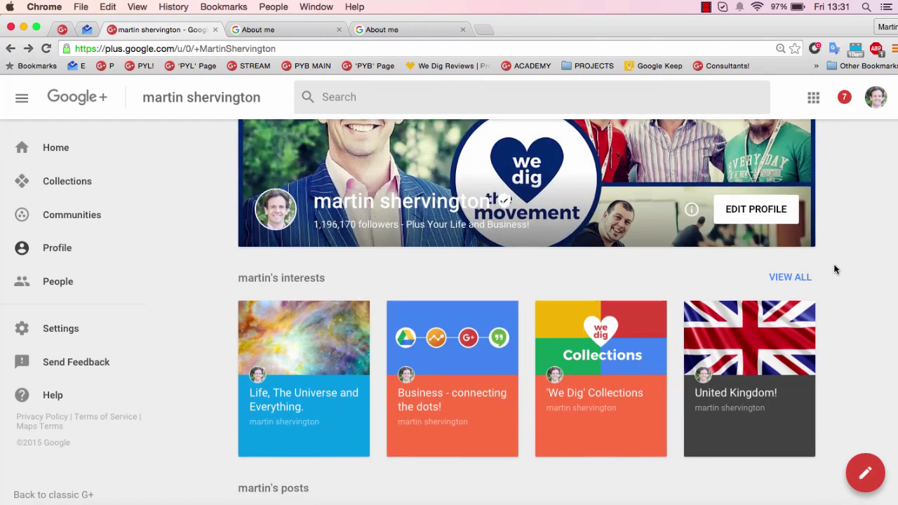
pyautogui.scroll(-3, 835, 269)
pyautogui.scroll(-3, 772, 267)
pyautogui.scroll(-3, 457, 225)
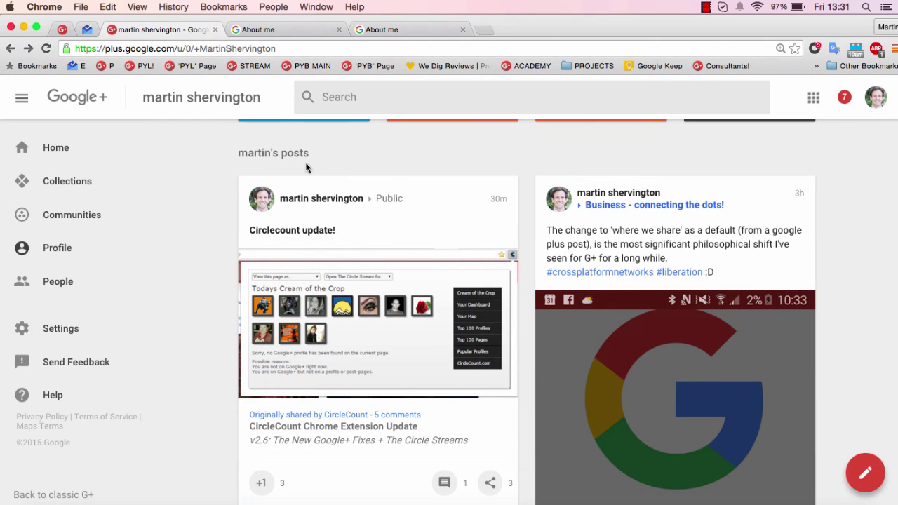
pyautogui.scroll(-1, 434, 218)
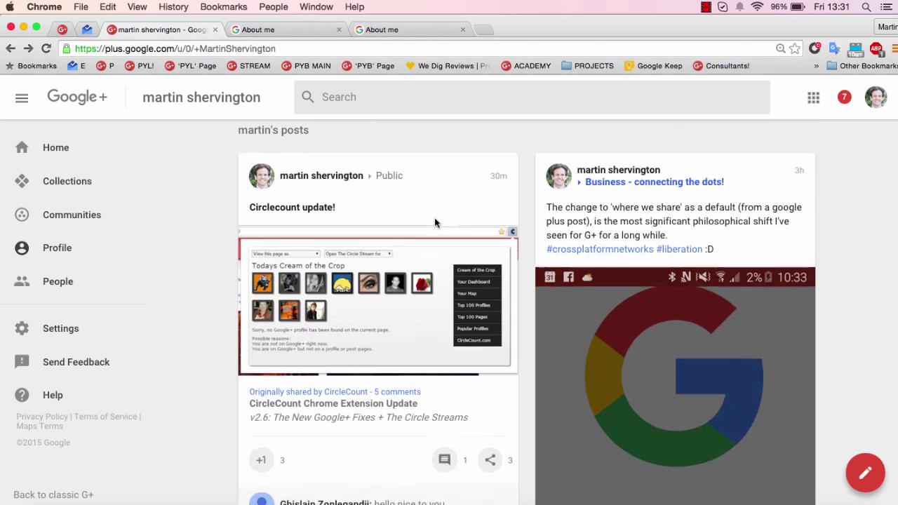
# - Open the "Circlecount update!" post and examine its post options, including the collections it can be moved to
pyautogui.click(502, 184)
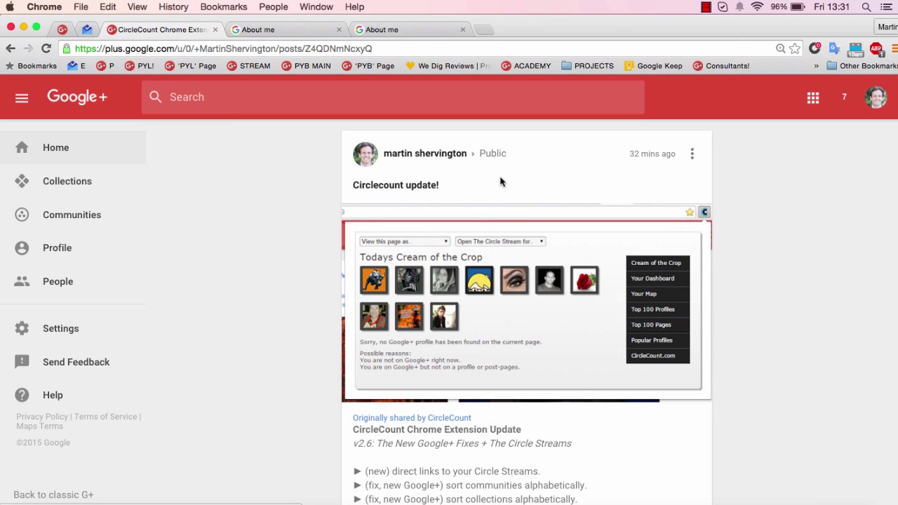
pyautogui.click(692, 155)
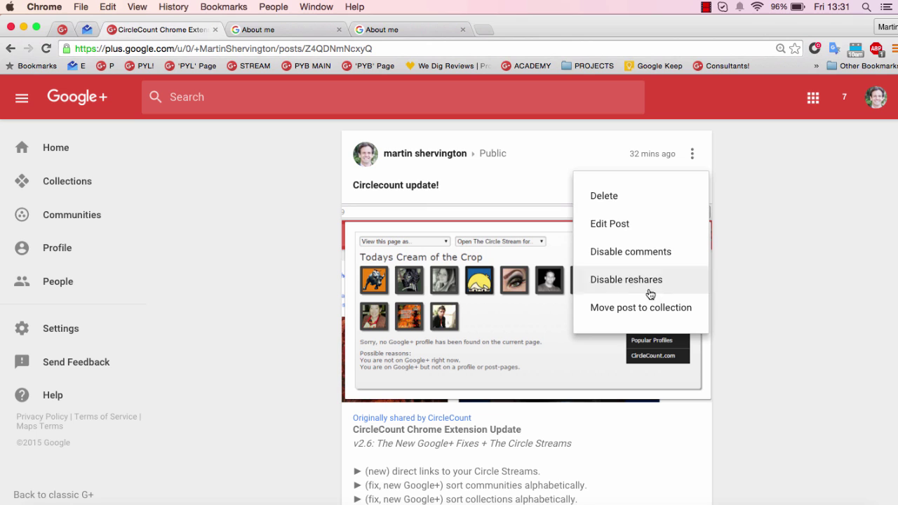
pyautogui.click(648, 317)
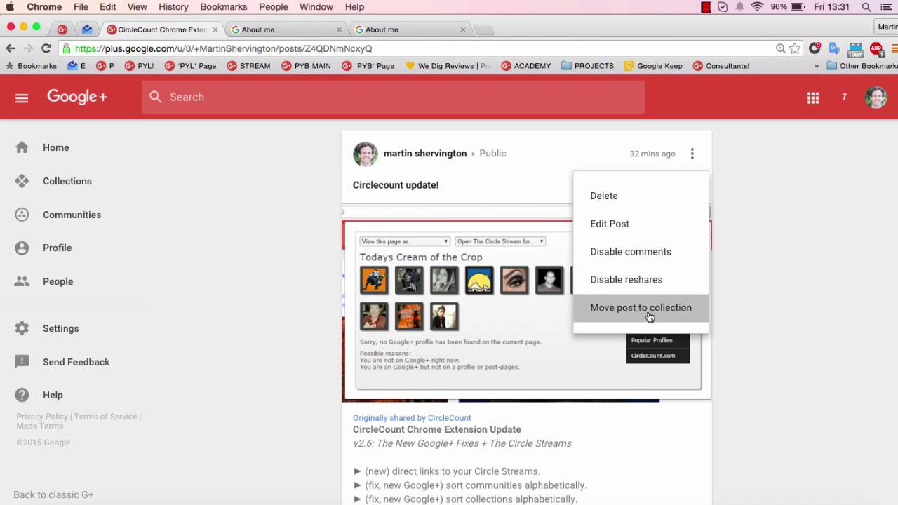
pyautogui.scroll(-3, 390, 281)
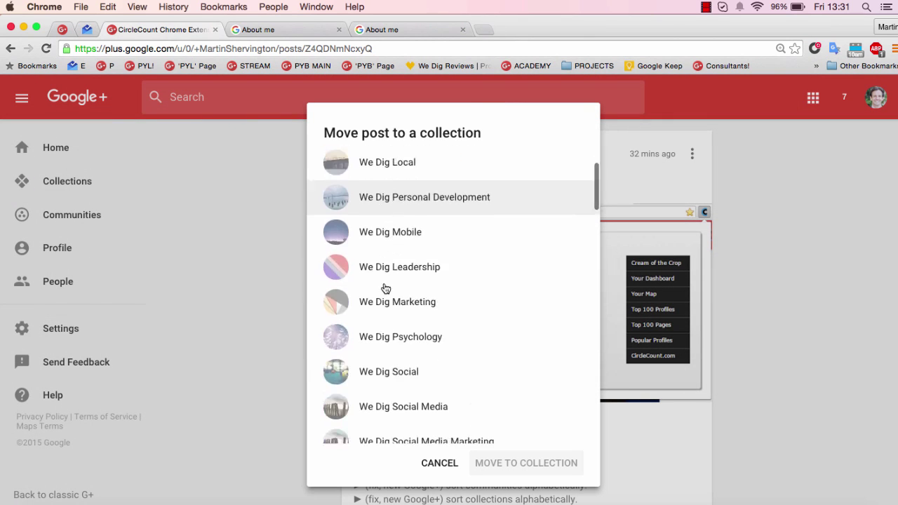
pyautogui.scroll(-2, 442, 462)
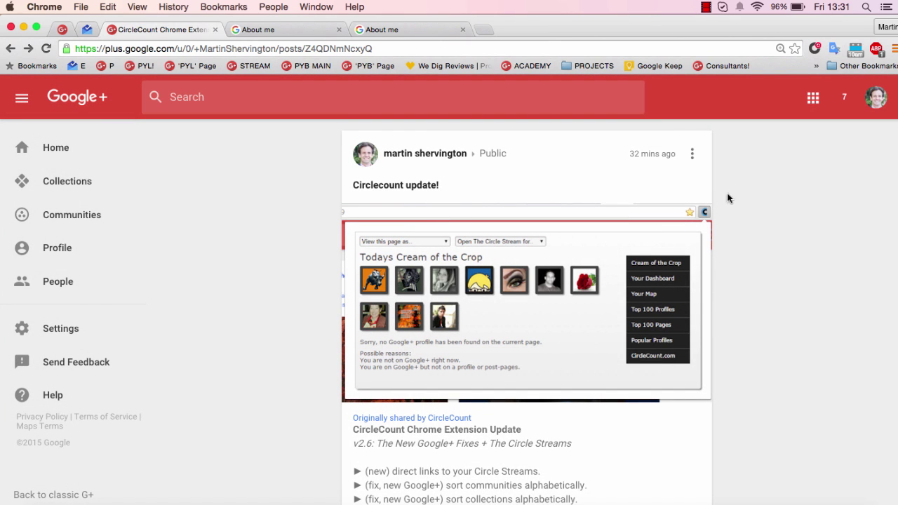
pyautogui.click(693, 153)
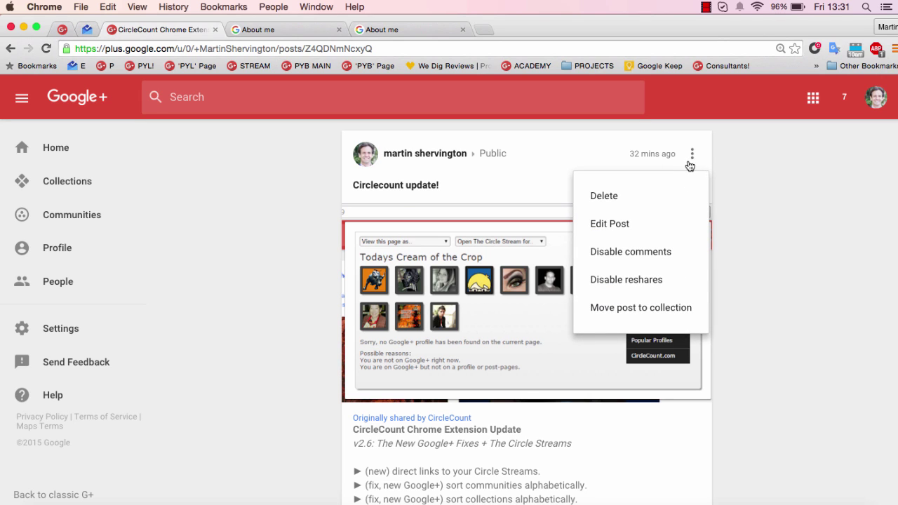
# - Edit the "Circlecount update!" post by adding "_hello_ -strikethrough-" after its title text, and save the change
pyautogui.click(641, 227)
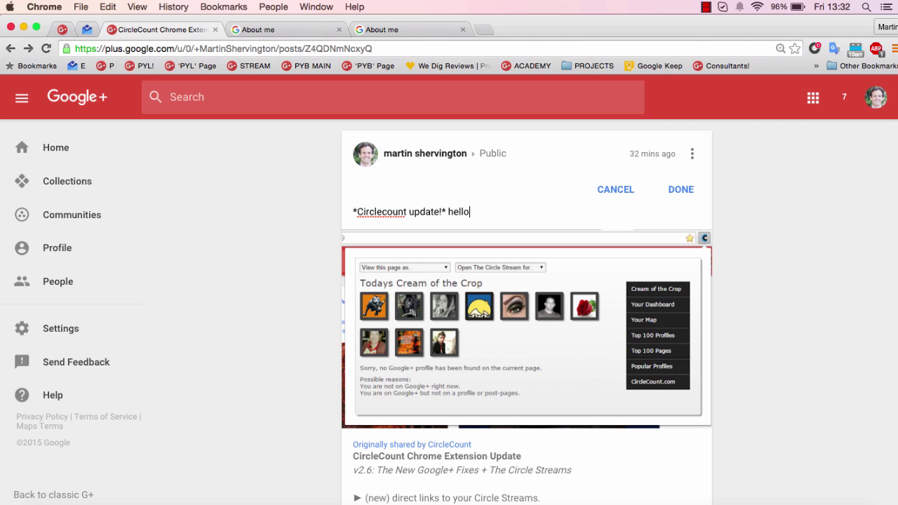
pyautogui.click(448, 211)
pyautogui.write('_')
pyautogui.click(532, 215)
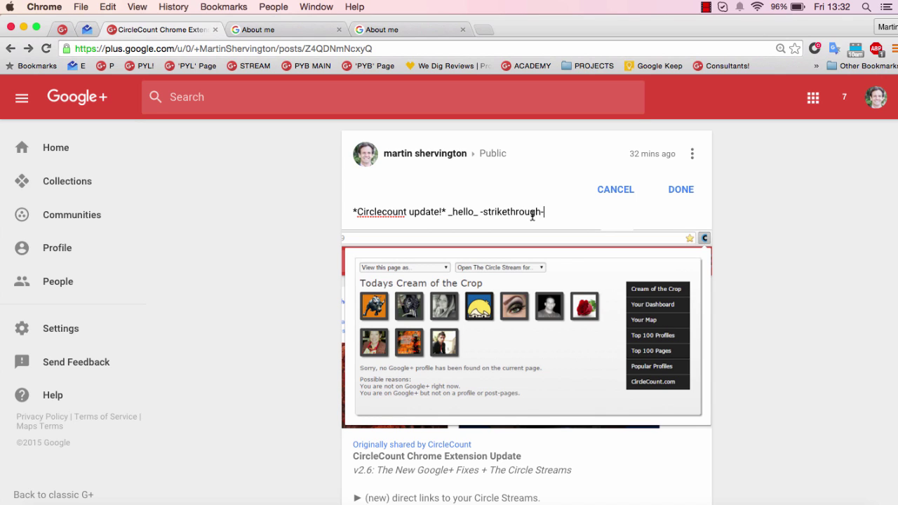
pyautogui.click(684, 191)
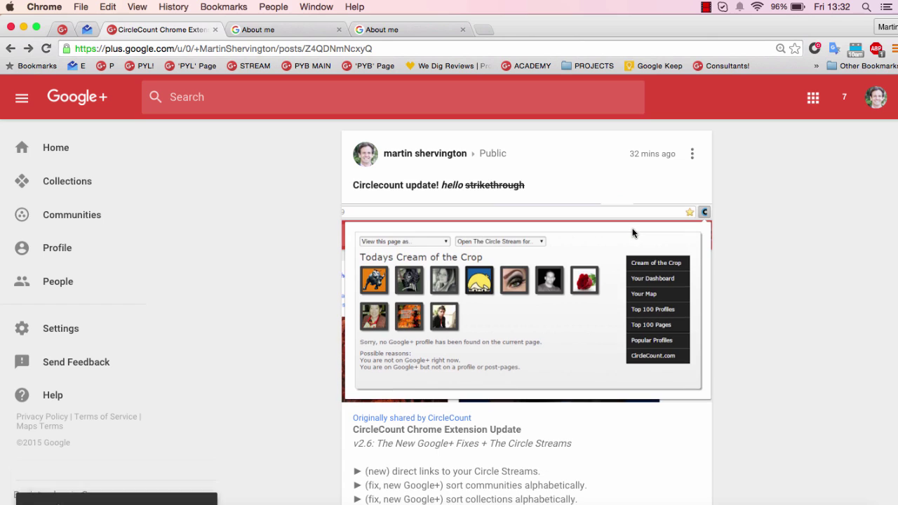
# - Edit the post again to remove the "hello" and "strikethrough" text, leaving "*Circlecount update! *", and save it
pyautogui.click(692, 154)
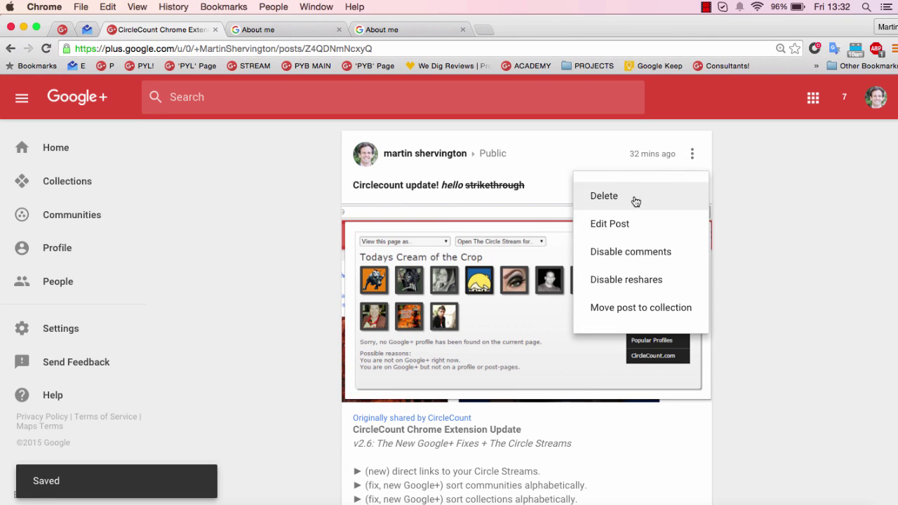
pyautogui.click(624, 169)
pyautogui.moveTo(570, 211); pyautogui.dragTo(453, 211)
pyautogui.press('BackSpace')
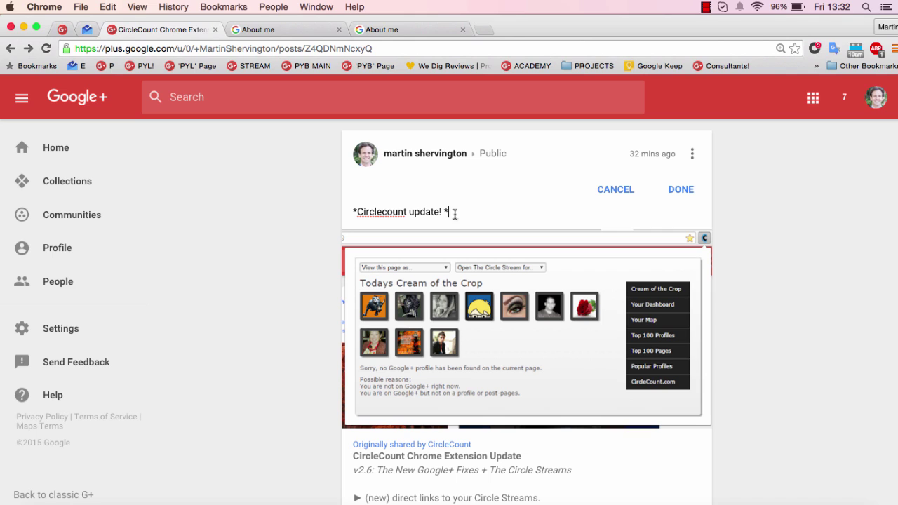
pyautogui.click(680, 195)
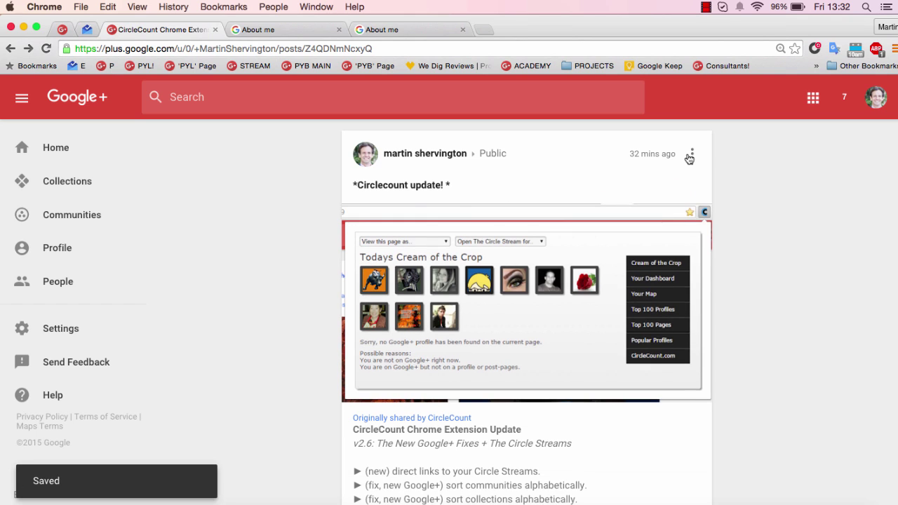
pyautogui.click(691, 154)
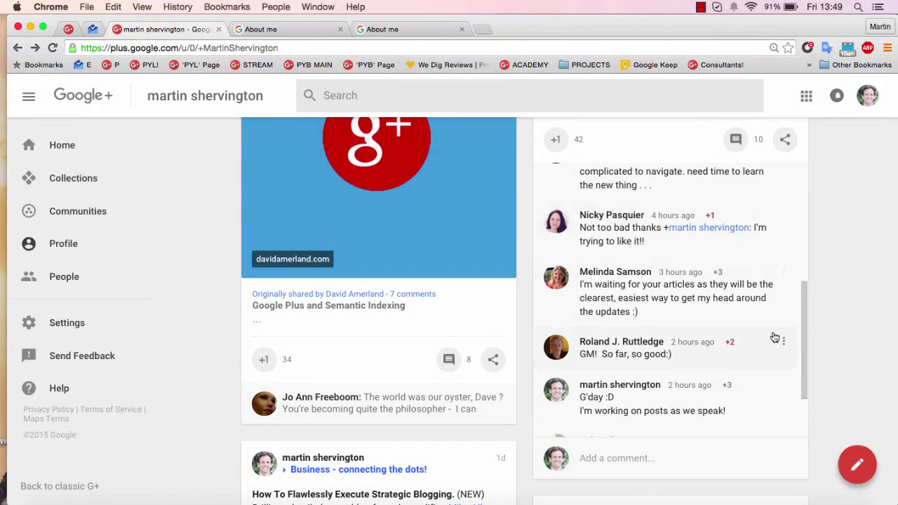
# - Give a +1 to the comment about waiting for your articles, and view who has +1'd it
pyautogui.click(723, 278)
pyautogui.click(737, 285)
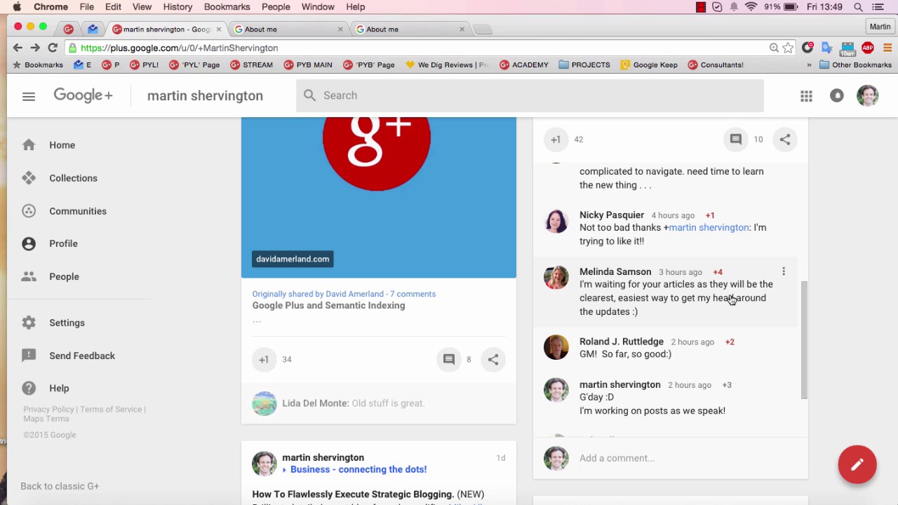
pyautogui.click(718, 277)
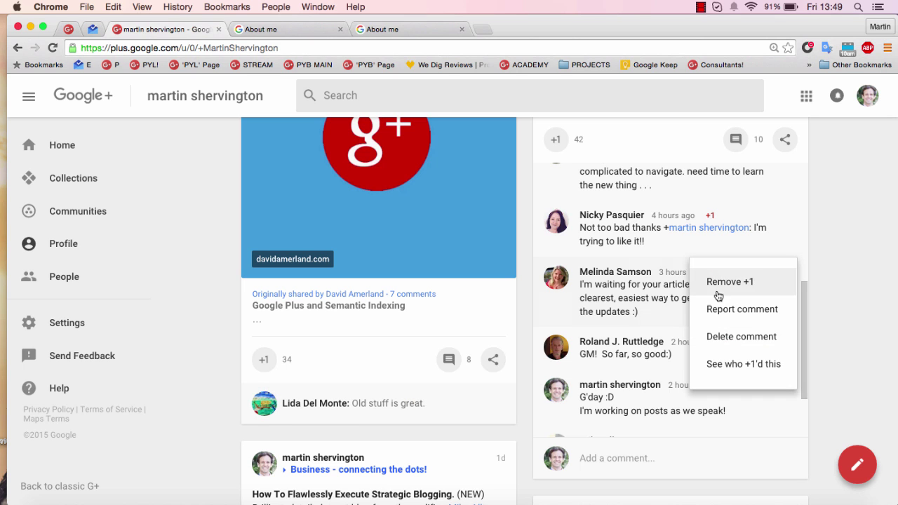
pyautogui.click(736, 364)
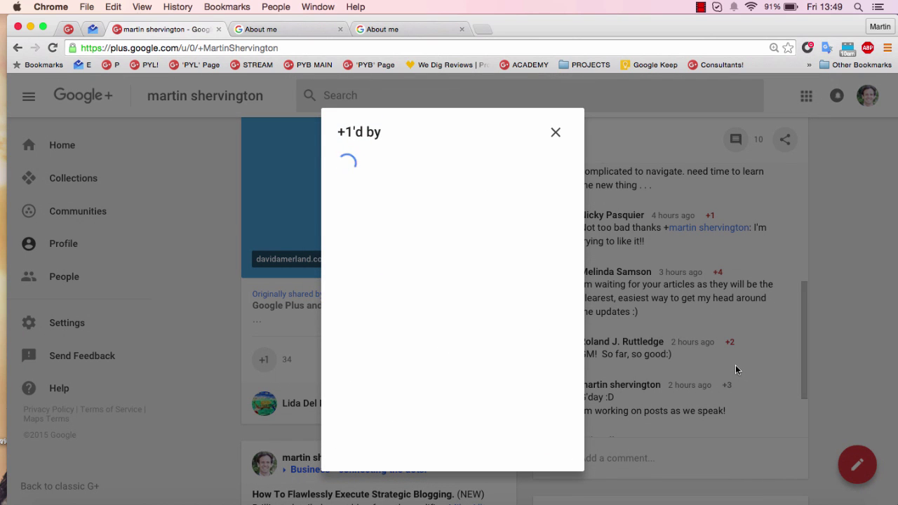
pyautogui.click(555, 135)
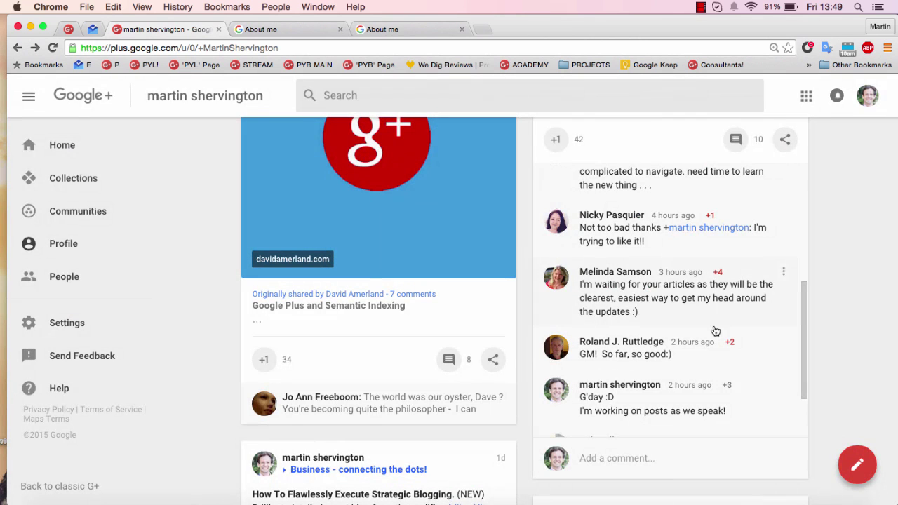
pyautogui.click(783, 274)
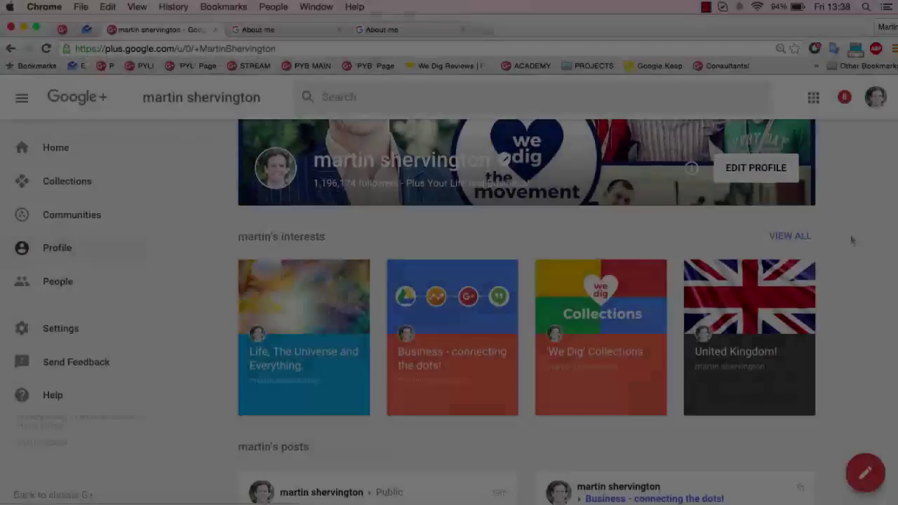
# - Open the "Business - connecting the dots!" collection from a profile post, and look at the new post form without posting
pyautogui.scroll(-5, 851, 239)
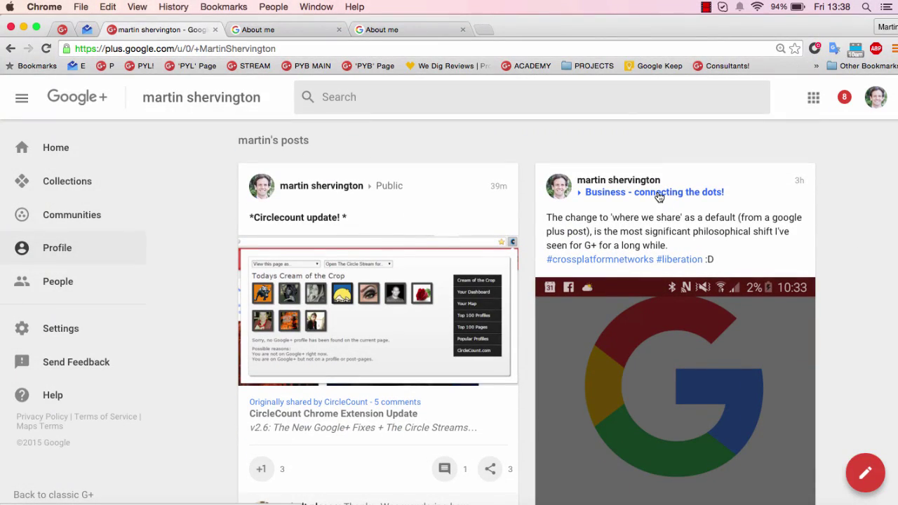
pyautogui.click(659, 194)
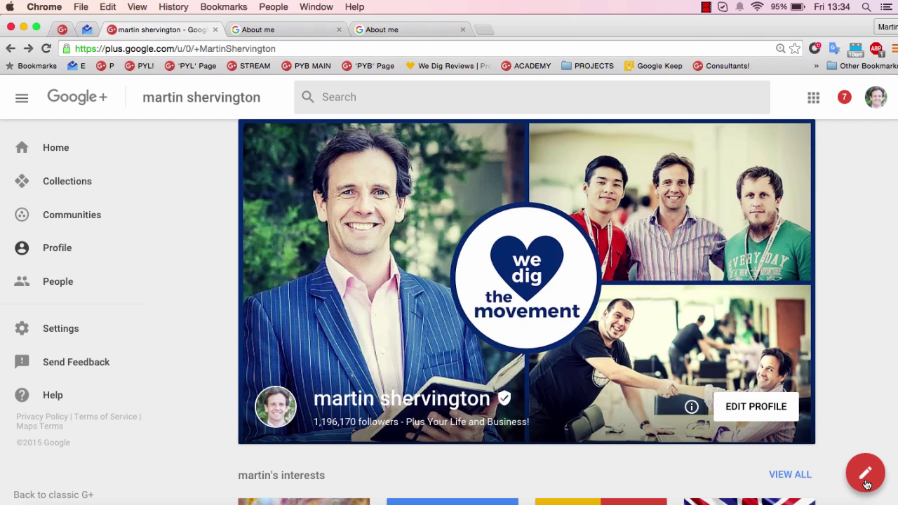
pyautogui.click(865, 474)
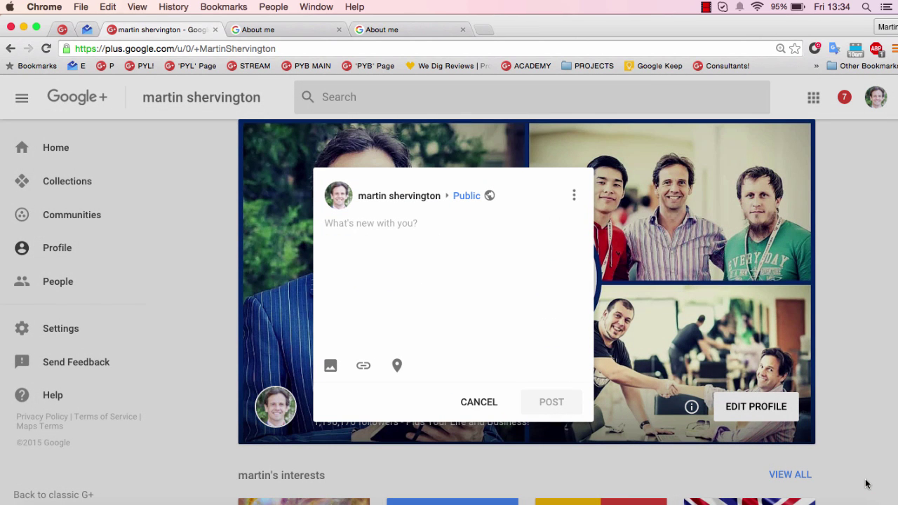
pyautogui.click(478, 403)
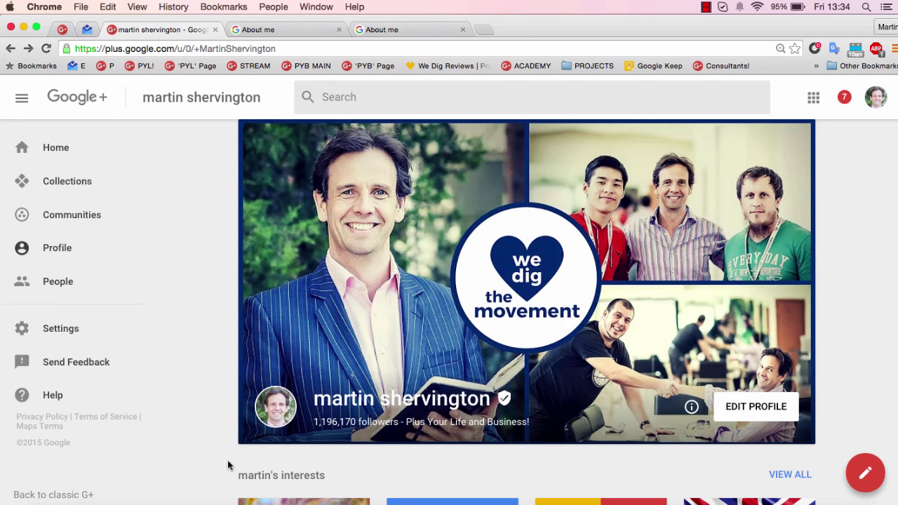
# - Open the People page and look through Find People, Following and Followers, ending on the circles under Following
pyautogui.click(64, 282)
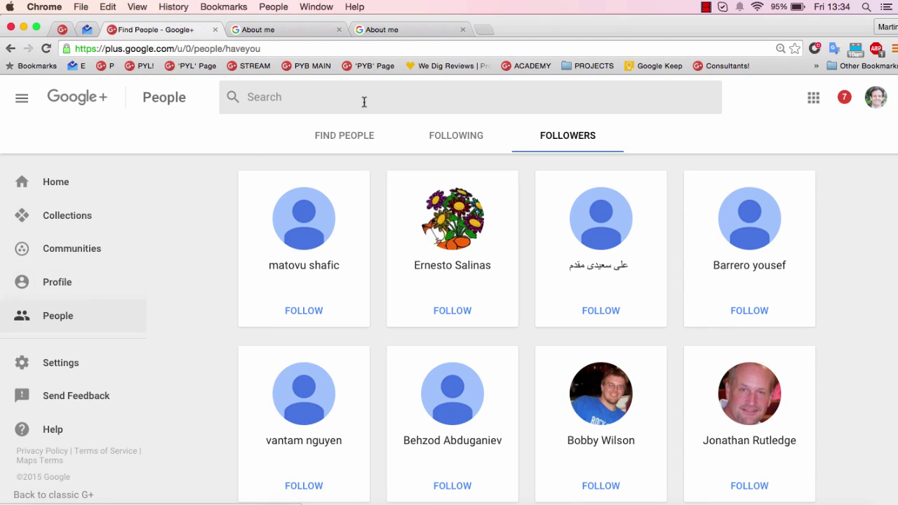
pyautogui.click(346, 136)
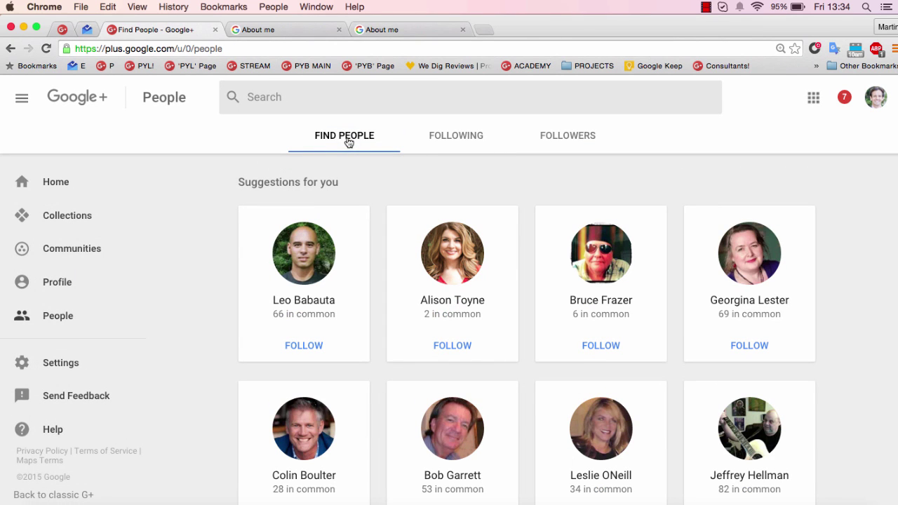
pyautogui.click(460, 144)
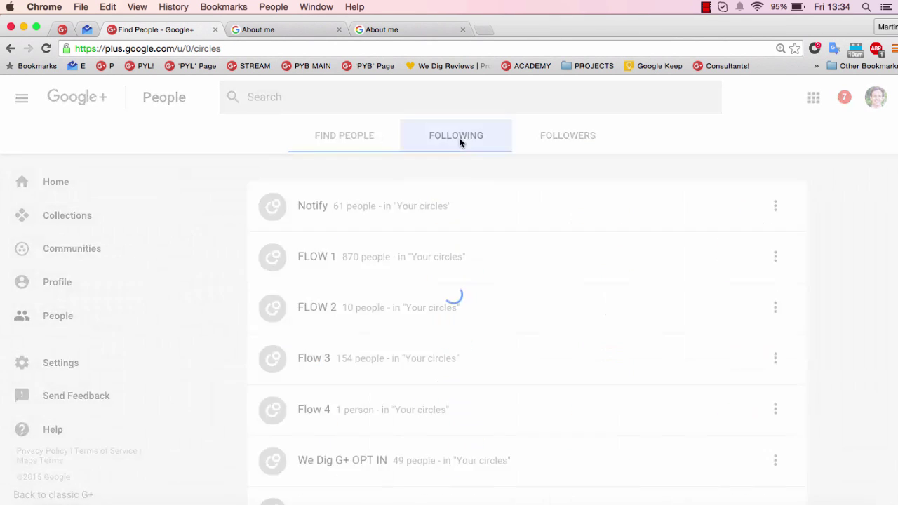
pyautogui.click(571, 138)
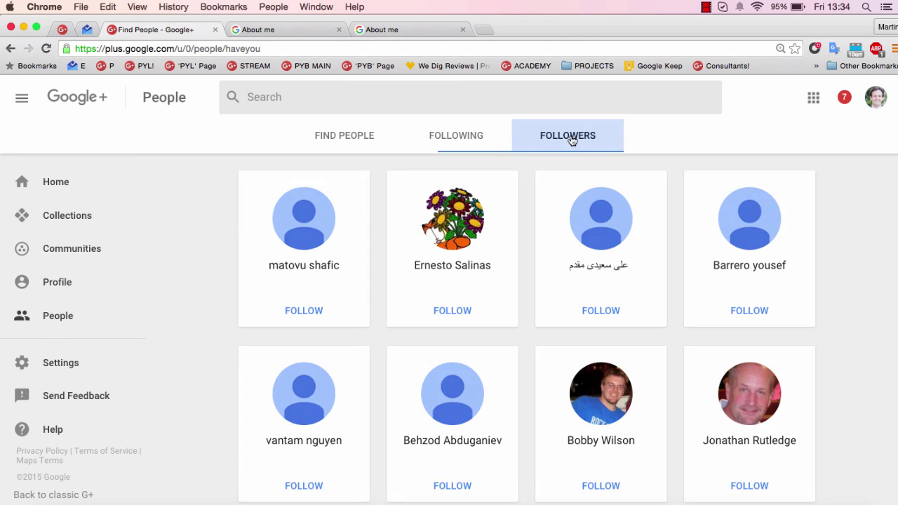
pyautogui.click(473, 136)
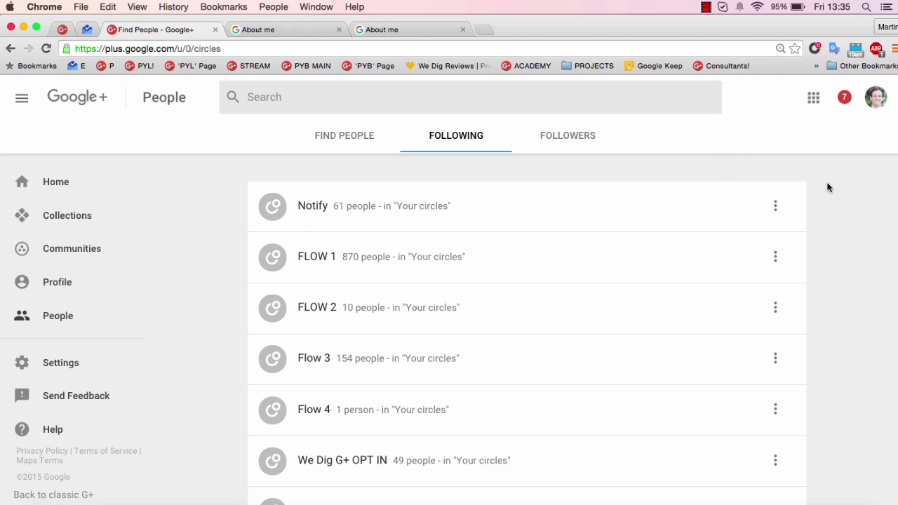
# - Examine the Notify circle's settings, including the options for amount of posts in the home stream, and close them without saving
pyautogui.click(774, 207)
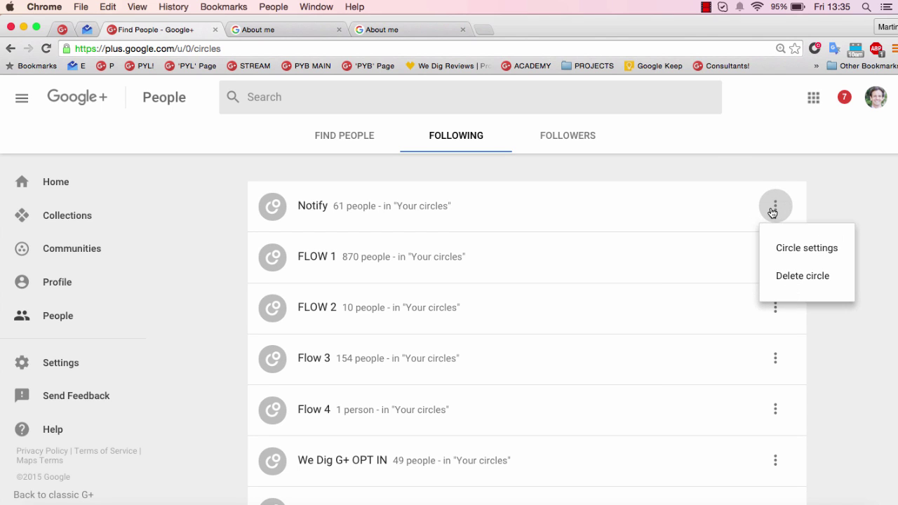
pyautogui.click(806, 250)
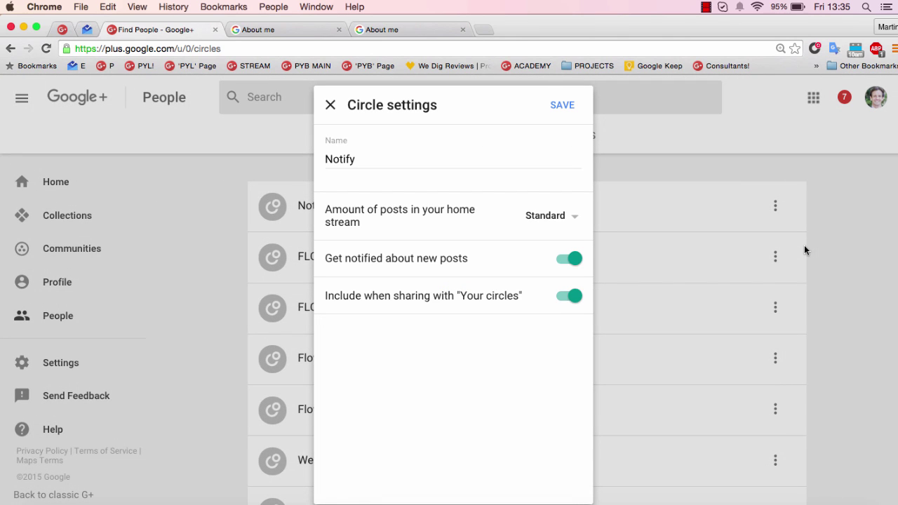
pyautogui.click(395, 158)
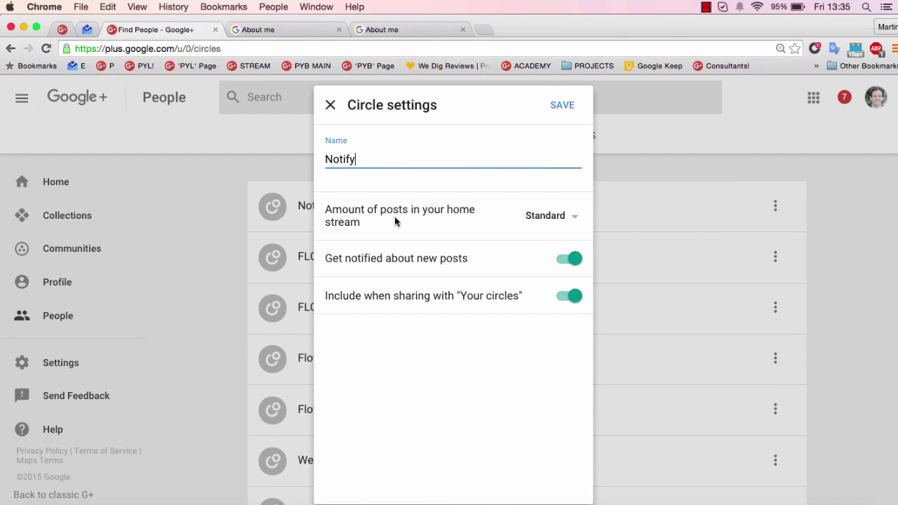
pyautogui.click(561, 219)
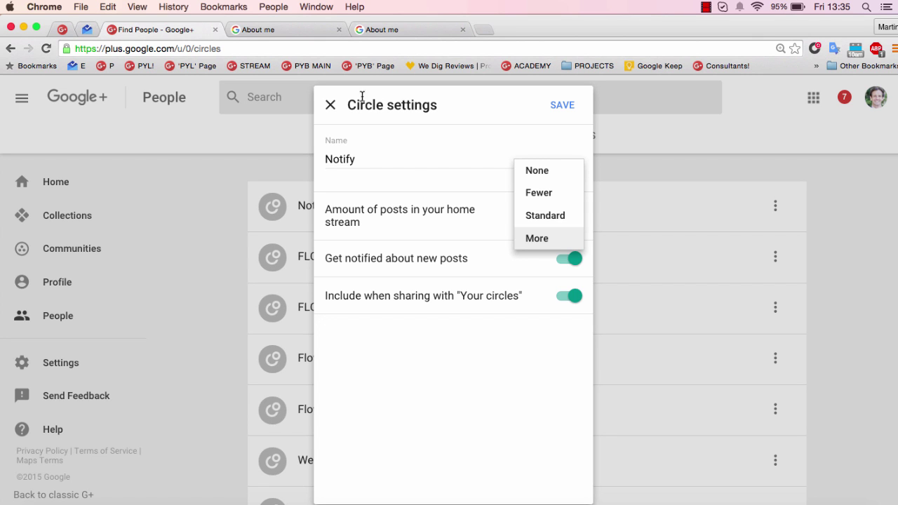
pyautogui.click(330, 104)
pyautogui.scroll(-1, 573, 244)
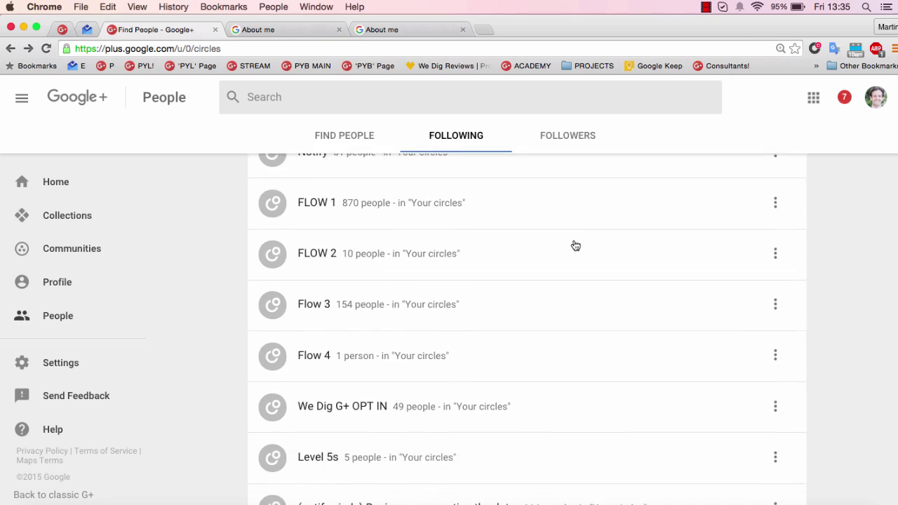
pyautogui.scroll(1, 575, 245)
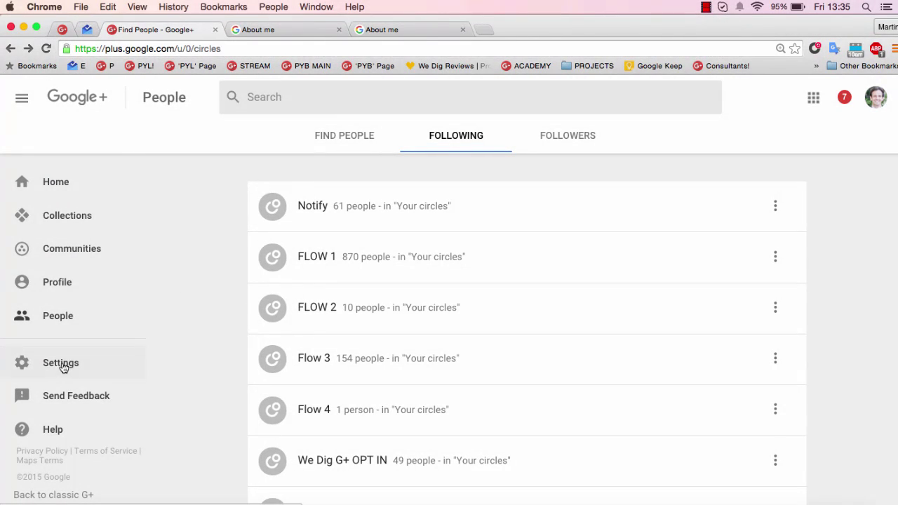
# - Open the Google+ Settings and look through the sections down to Advanced Settings
pyautogui.click(61, 366)
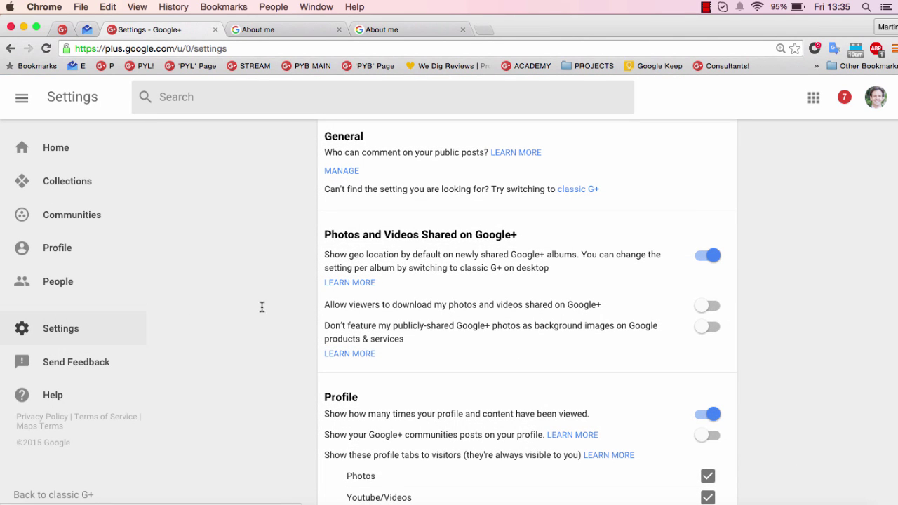
pyautogui.scroll(-5, 515, 317)
pyautogui.scroll(-2, 513, 317)
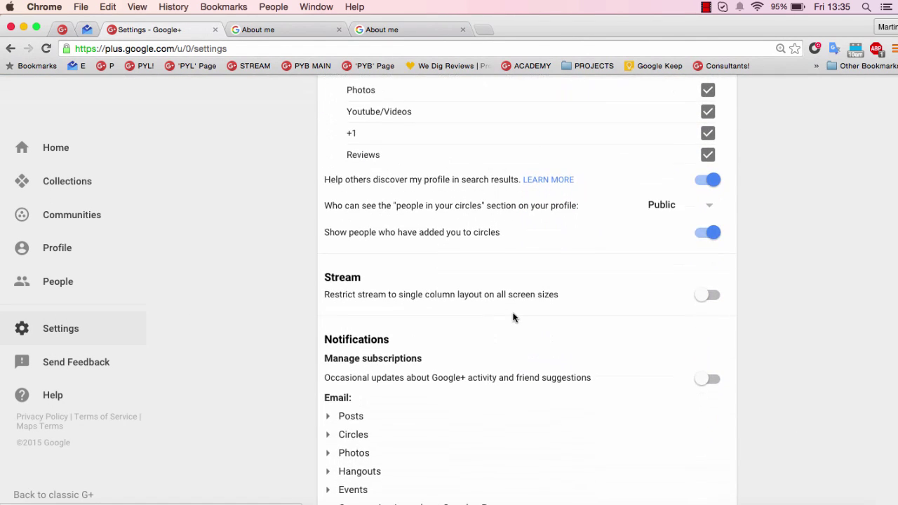
pyautogui.scroll(-5, 609, 311)
pyautogui.scroll(-5, 609, 312)
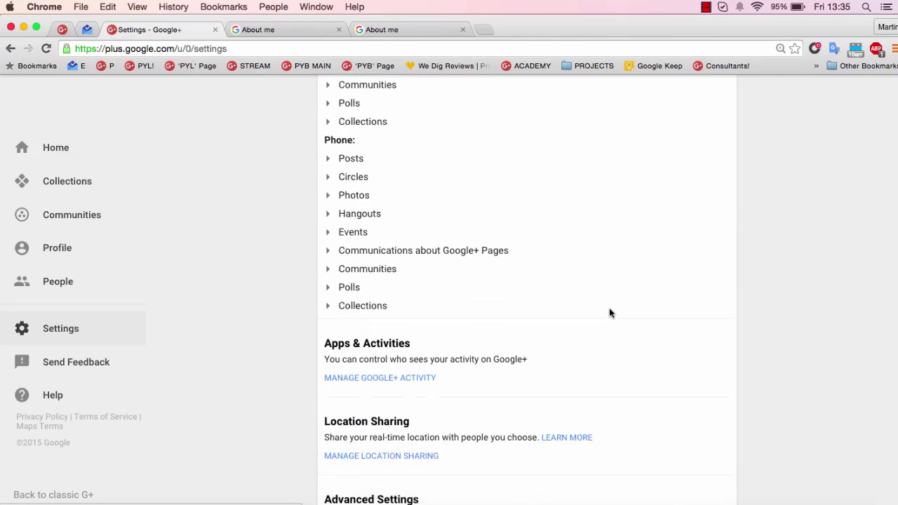
pyautogui.scroll(-4, 610, 313)
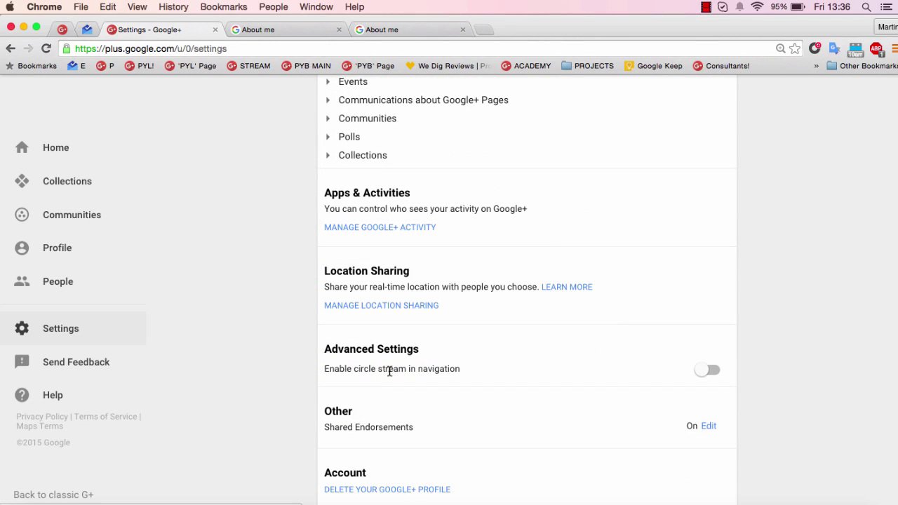
# - Temporarily enable circle stream in navigation to view the Circle Streams list, and turn the setting off again
pyautogui.click(709, 369)
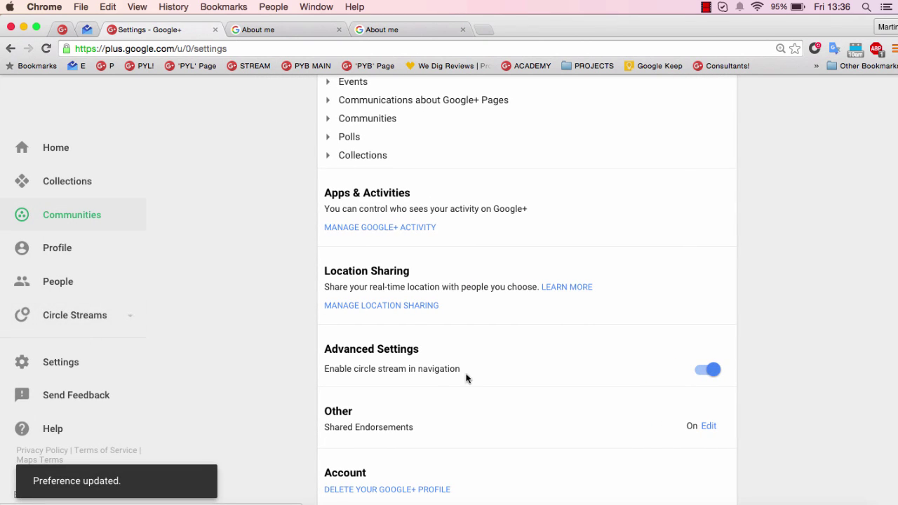
pyautogui.click(131, 317)
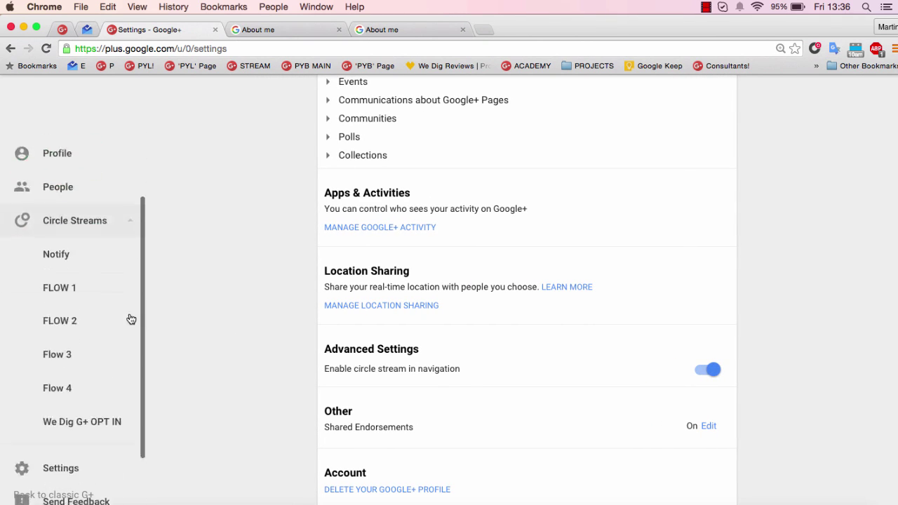
pyautogui.click(694, 381)
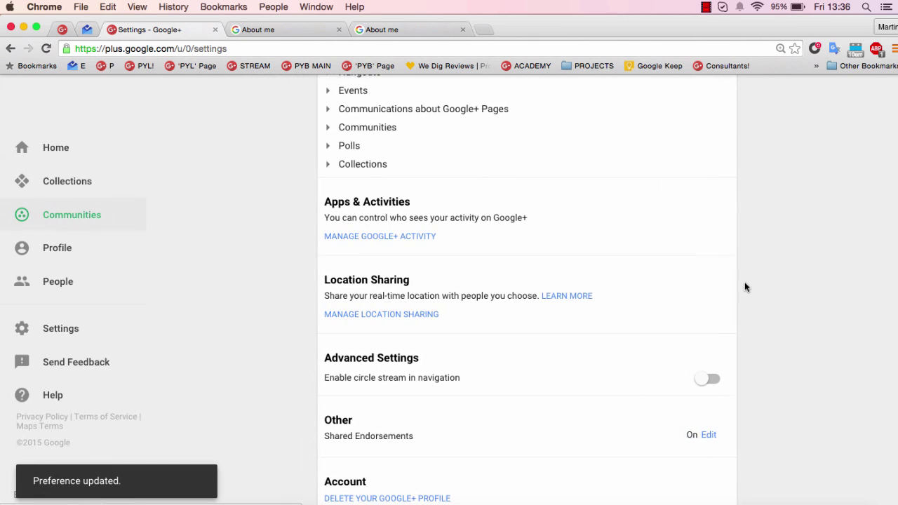
pyautogui.scroll(15, 745, 287)
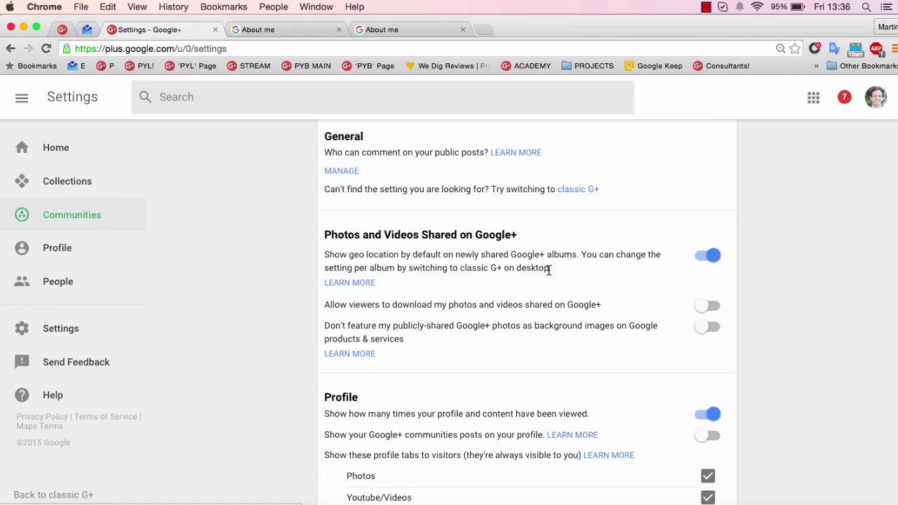
# - Look through the photo and video sharing, profile and stream sections of the Google+ settings
pyautogui.scroll(-1, 547, 269)
pyautogui.scroll(-4, 548, 274)
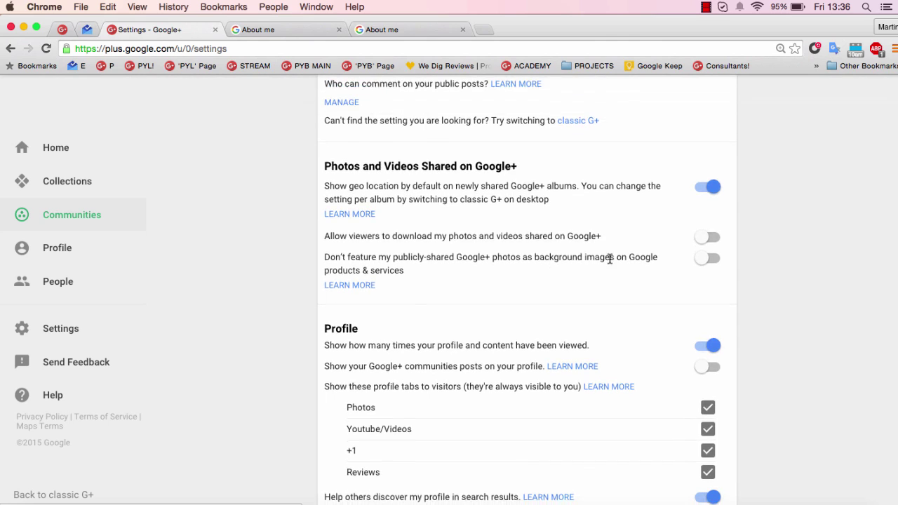
pyautogui.scroll(-1, 608, 263)
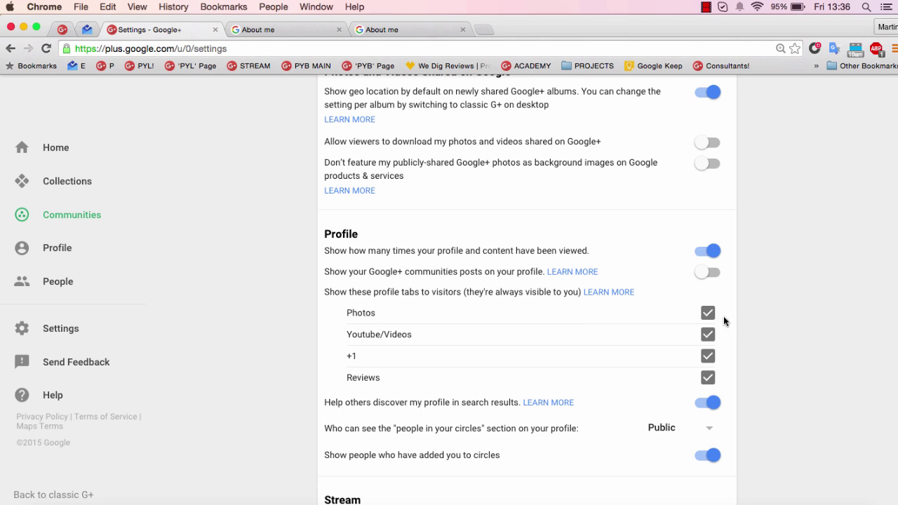
pyautogui.scroll(-1, 587, 331)
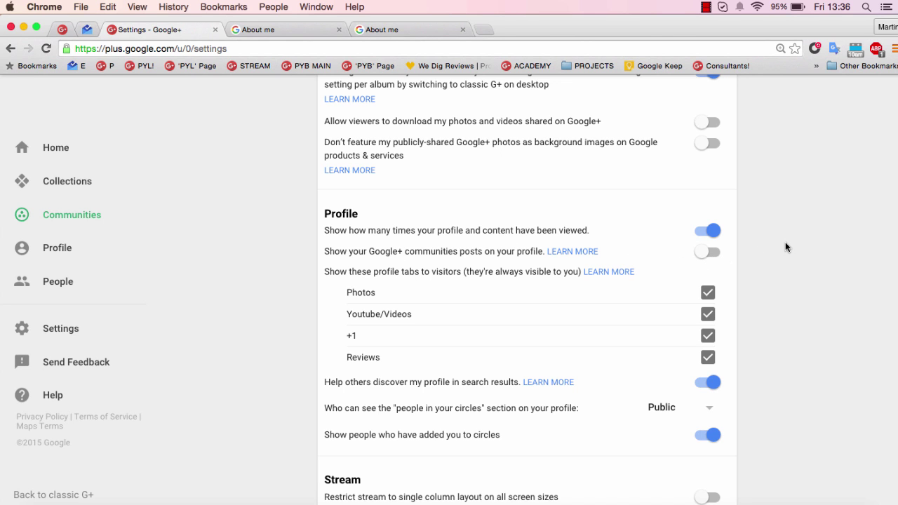
pyautogui.scroll(-1, 786, 247)
pyautogui.scroll(-10, 786, 247)
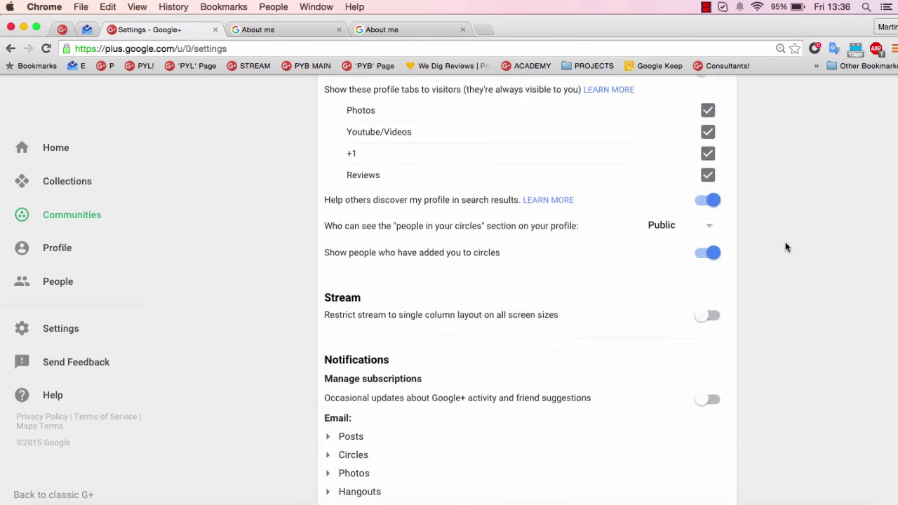
pyautogui.scroll(-1, 786, 247)
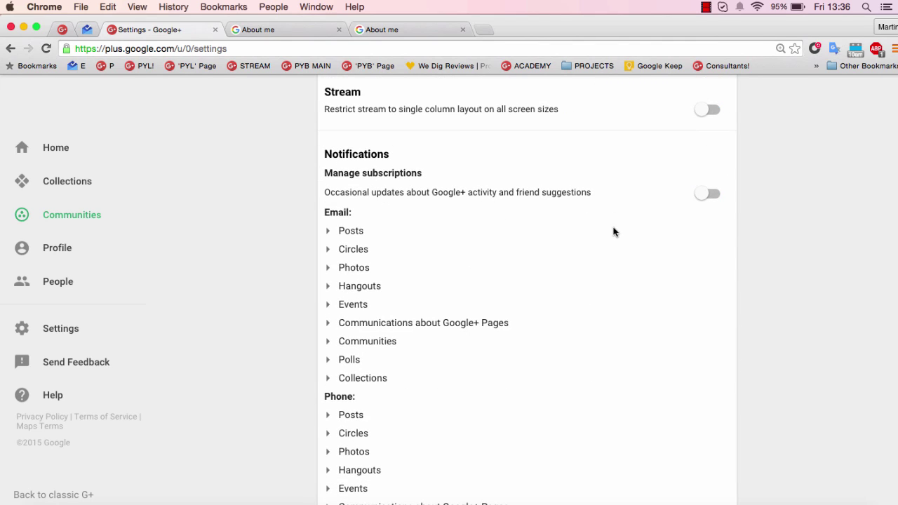
# - Review the email and phone categories in the notification settings, expanding and collapsing the email options for Posts
pyautogui.scroll(-1, 701, 204)
pyautogui.scroll(-1, 557, 242)
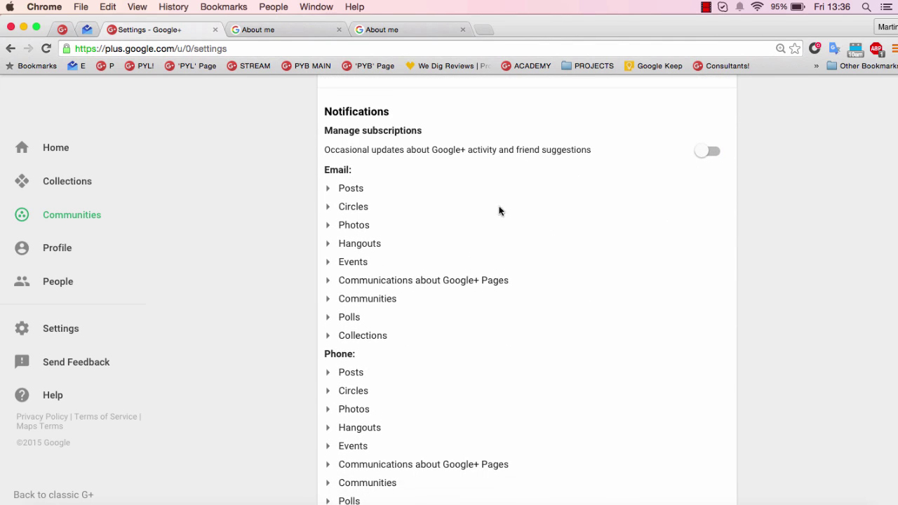
pyautogui.scroll(-1, 591, 177)
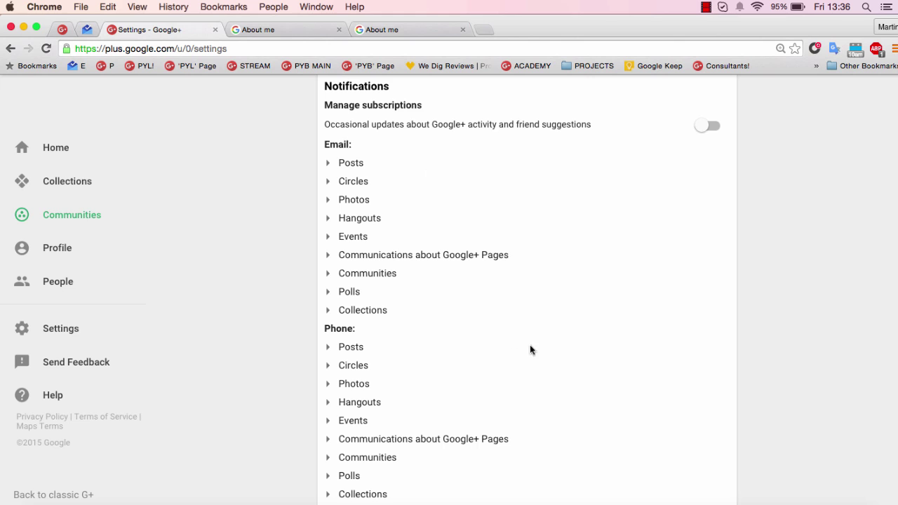
pyautogui.scroll(-1, 708, 333)
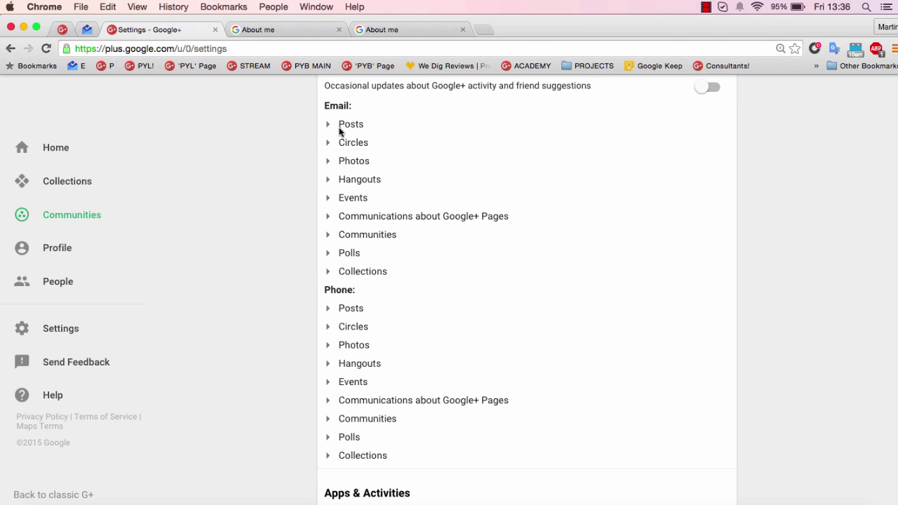
pyautogui.click(328, 126)
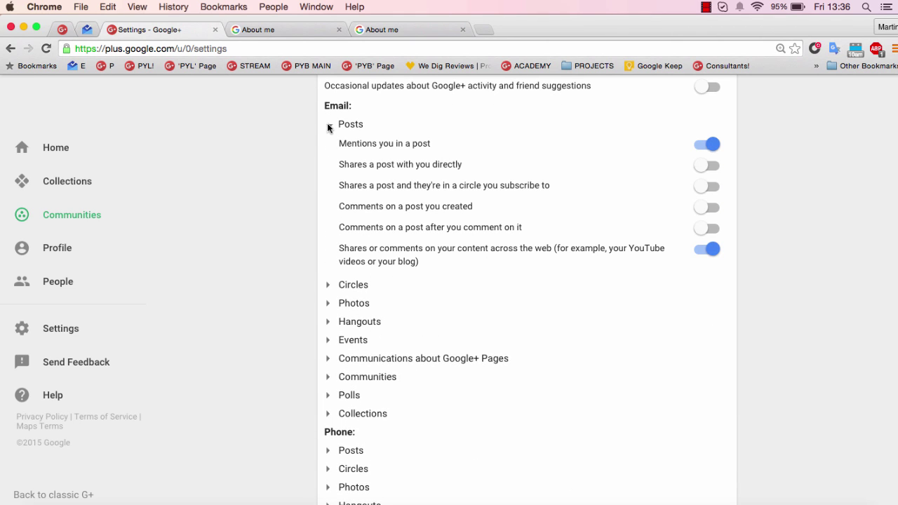
pyautogui.click(328, 127)
pyautogui.scroll(-5, 769, 206)
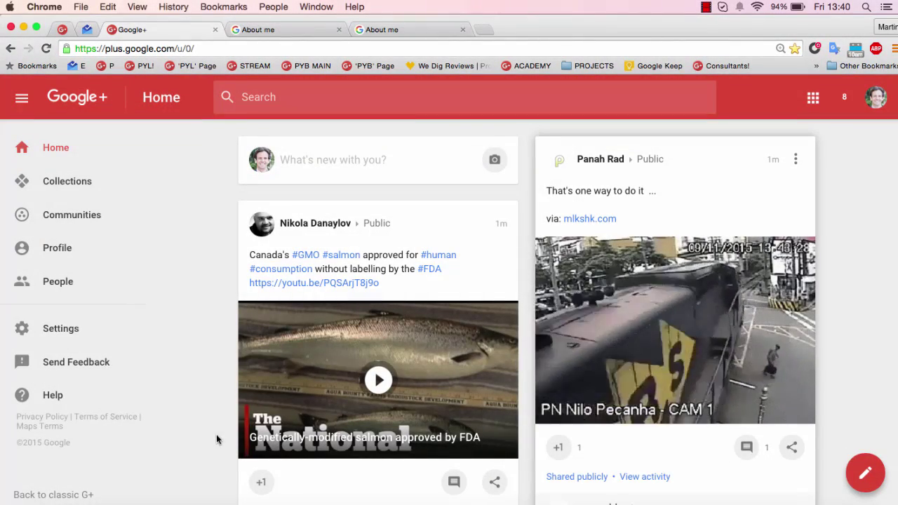
# - View the Google Feedback form without sending anything, and look through the Google+ pages listed under the account picture
pyautogui.click(108, 365)
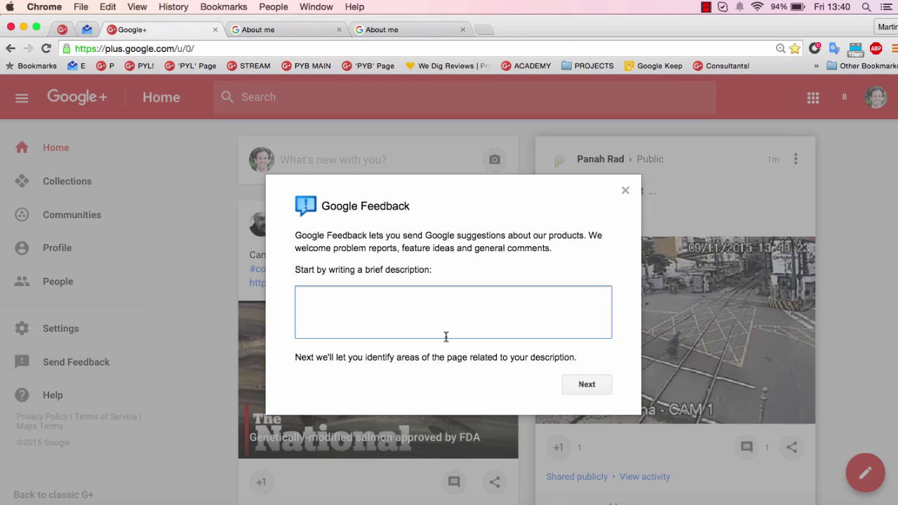
pyautogui.click(626, 192)
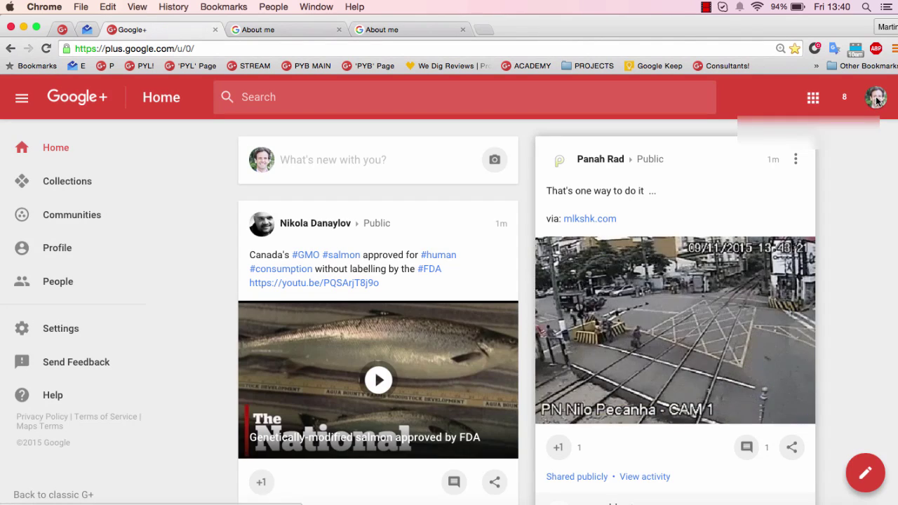
pyautogui.click(876, 101)
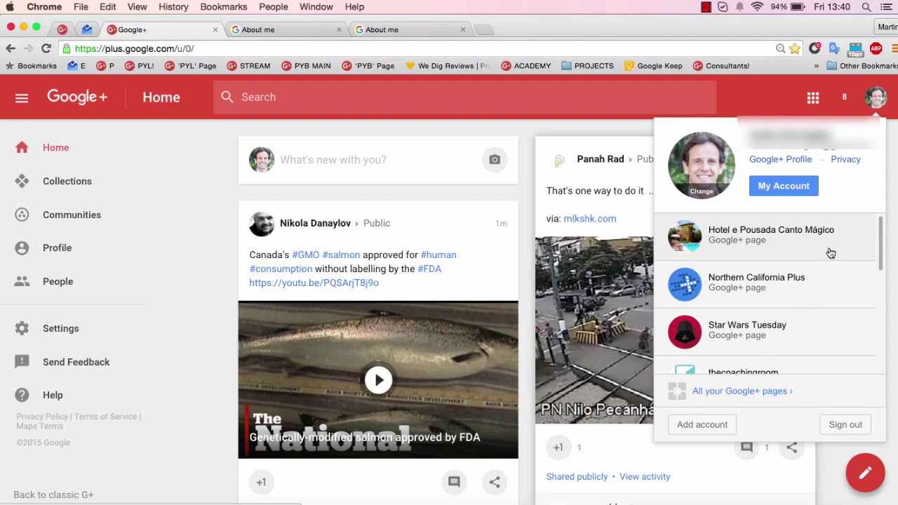
pyautogui.scroll(-5, 829, 252)
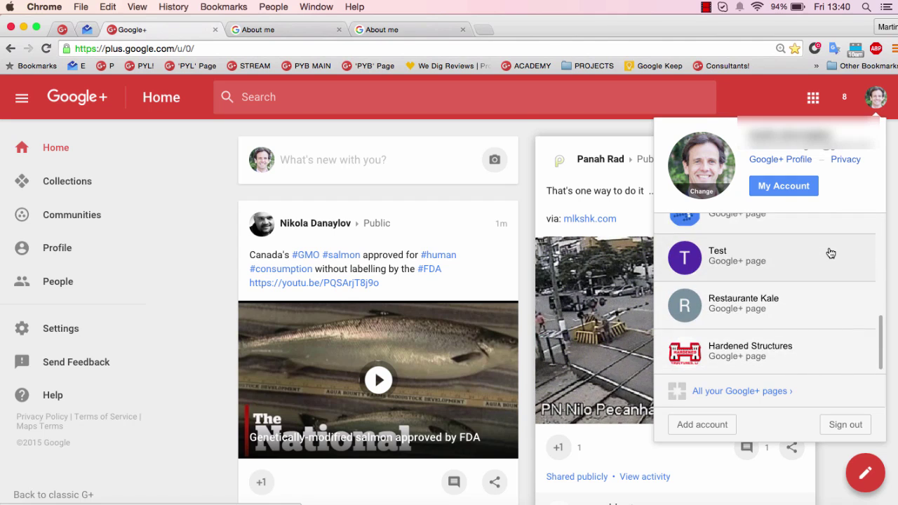
pyautogui.scroll(8, 830, 253)
pyautogui.click(894, 192)
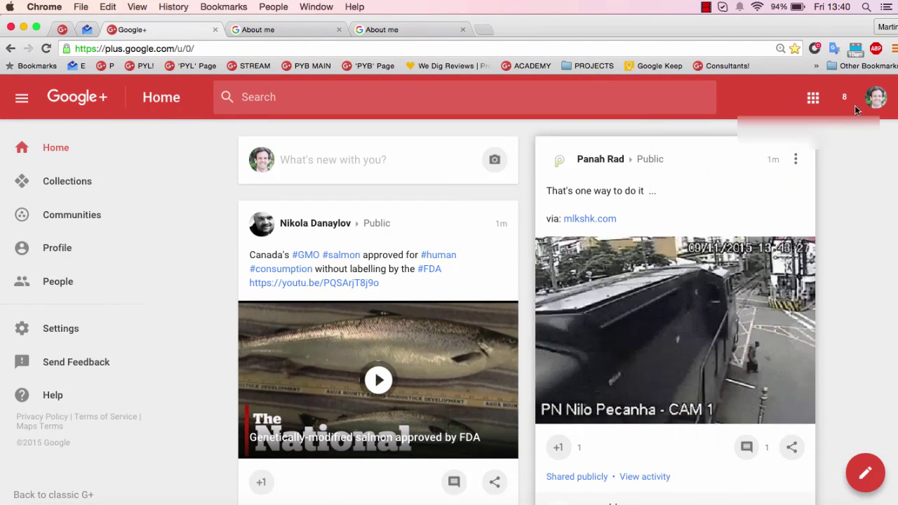
# - Open the first item in the Google notifications, view its post down to the comment field, and close the notifications
pyautogui.click(844, 99)
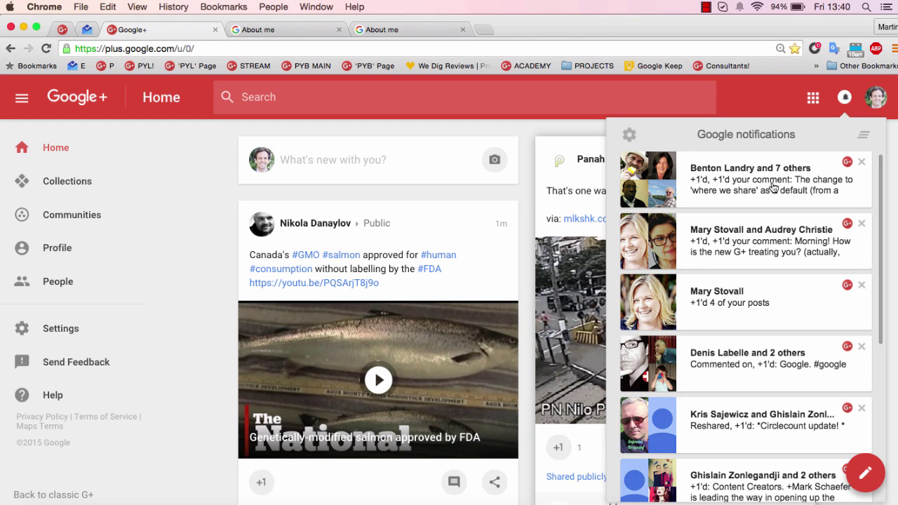
pyautogui.click(771, 186)
pyautogui.scroll(-4, 771, 186)
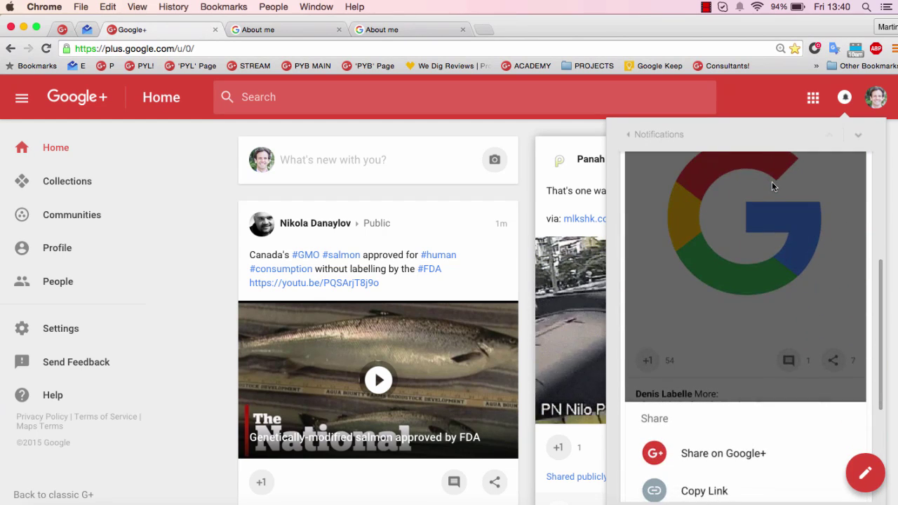
pyautogui.scroll(-5, 772, 186)
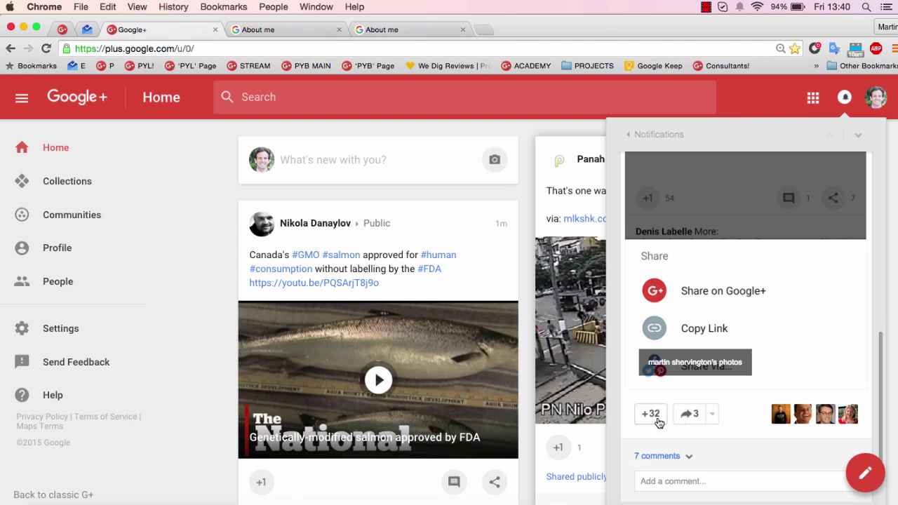
pyautogui.click(706, 481)
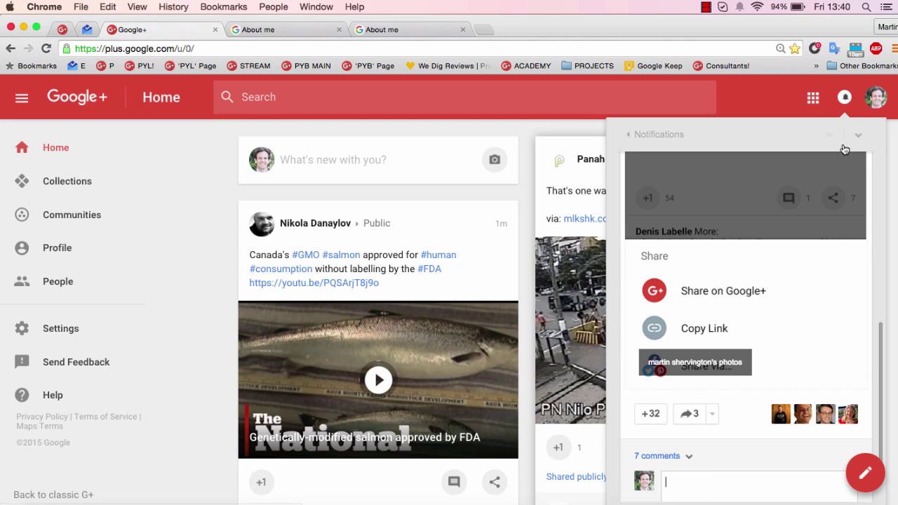
pyautogui.click(844, 97)
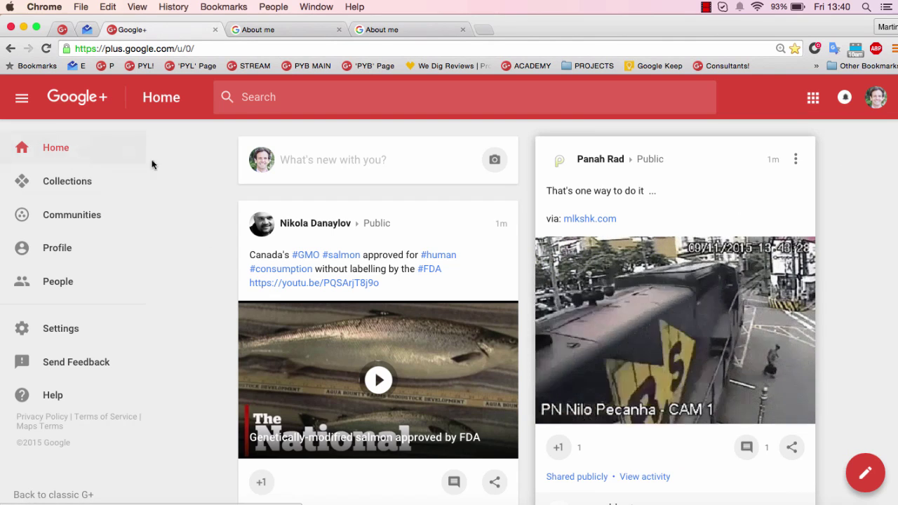
# - Open the account's own Google+ profile and view the cover area and interests
pyautogui.click(63, 252)
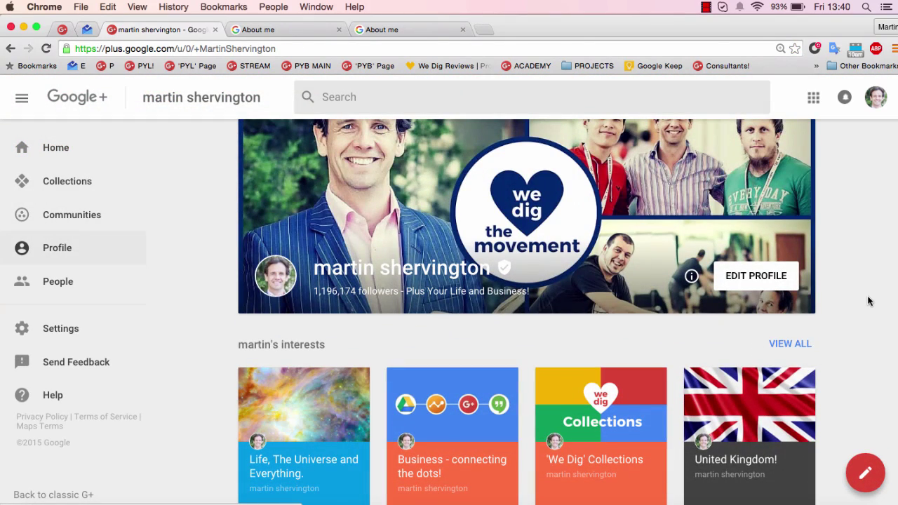
pyautogui.scroll(-2, 867, 301)
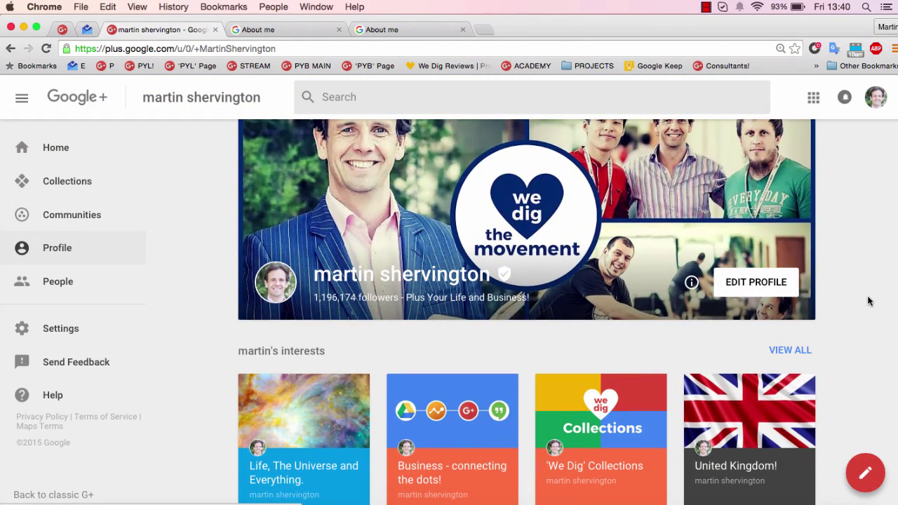